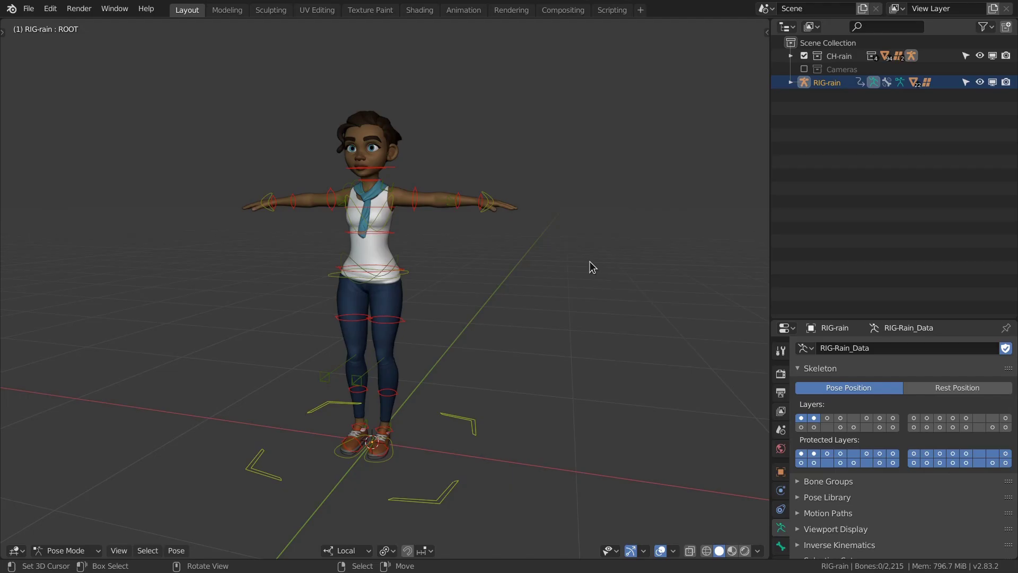
Bring up the sidebar's CloudRig tab with the rig's Outfits options expanded.
key(n)
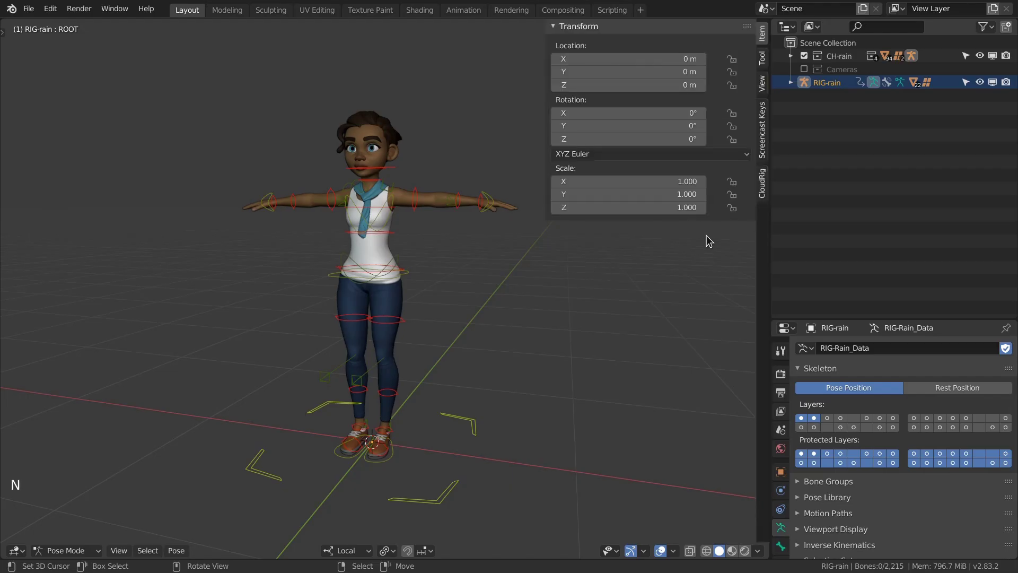
click(763, 194)
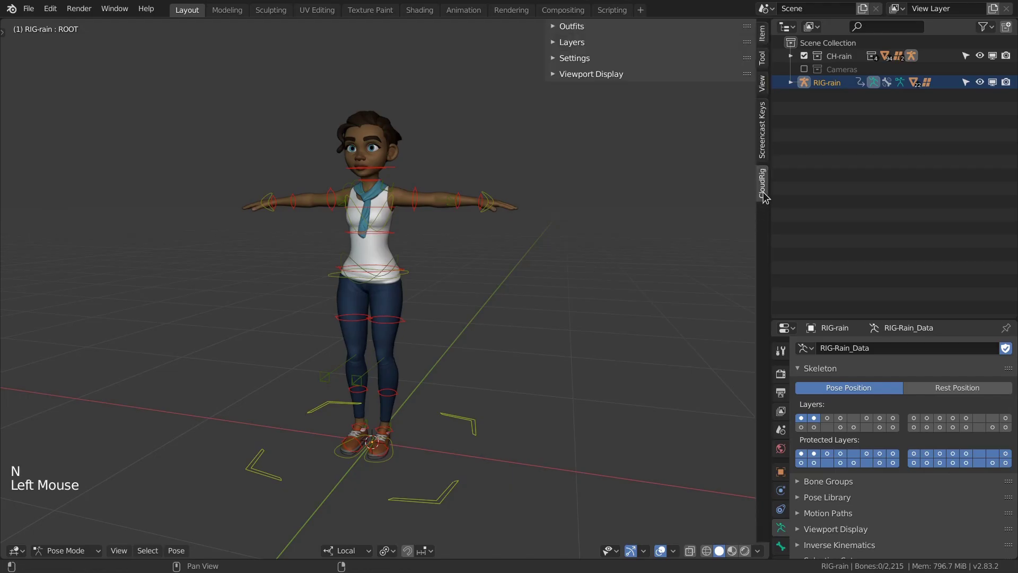
click(595, 27)
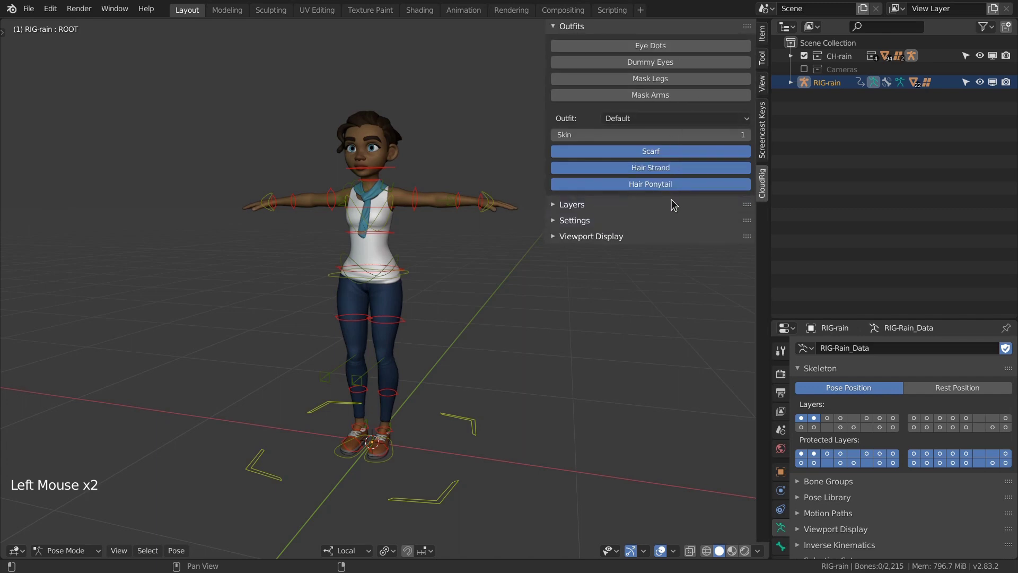
Turn Mask Arms and Mask Legs on, then back off.
click(663, 96)
click(662, 79)
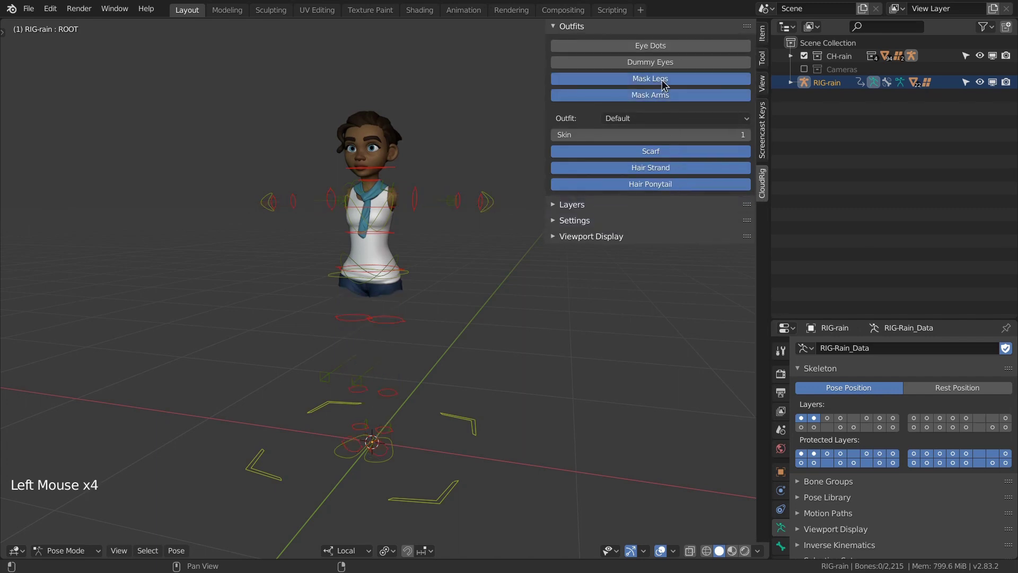
click(670, 81)
click(683, 96)
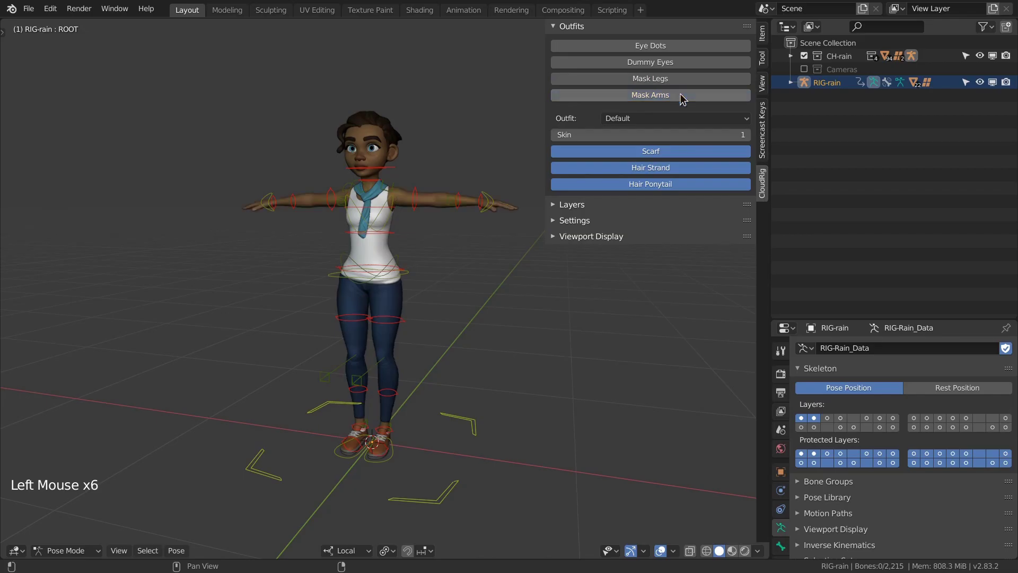
Hide and reshow the Hair Strand and Ponytail, then browse the Outfit dropdown choices.
click(680, 170)
click(682, 185)
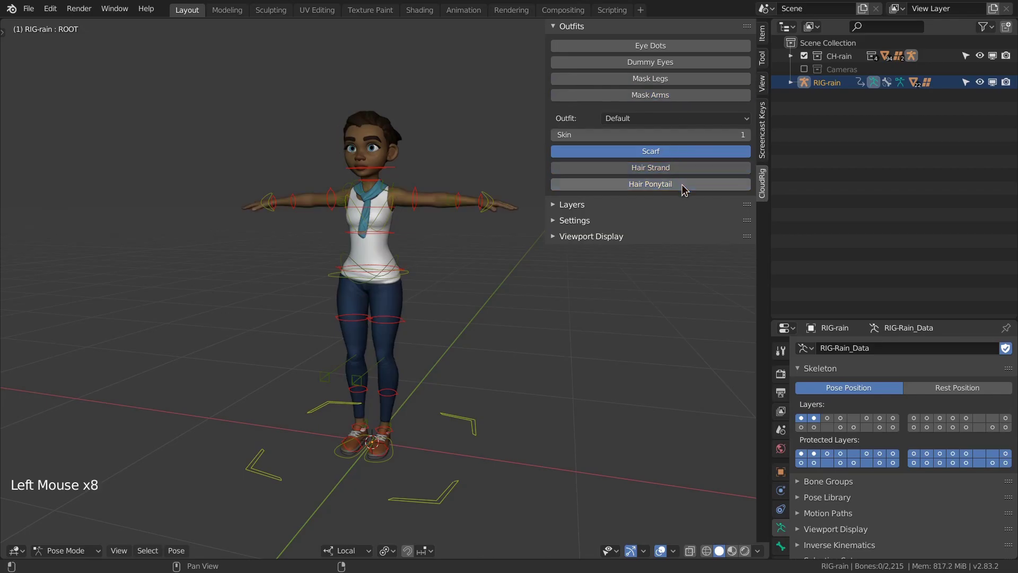
click(682, 184)
click(675, 168)
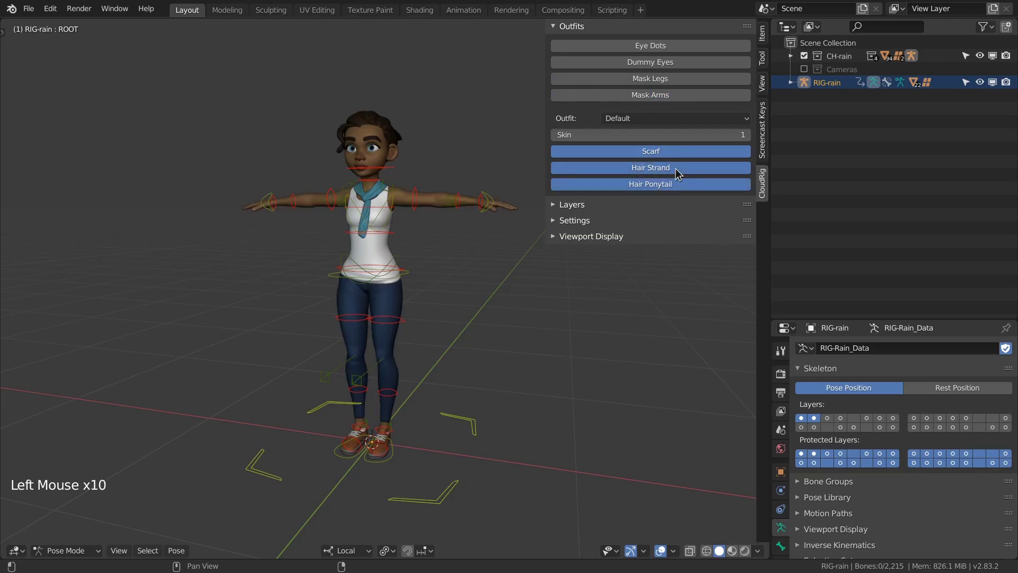
click(641, 118)
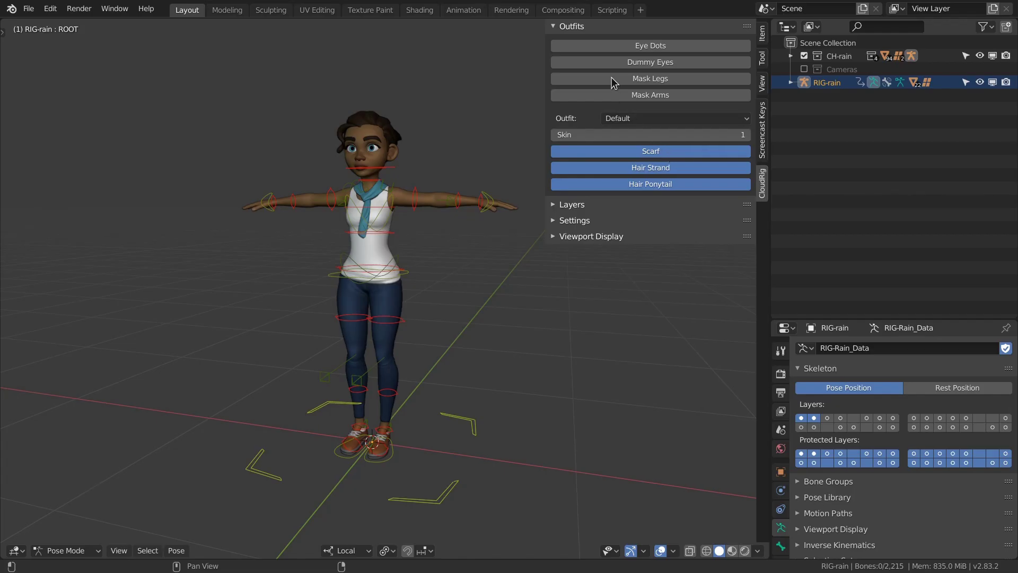
Swap Outfits for Layers, showing the face control layer while leaving Stretch hidden.
click(601, 28)
click(600, 43)
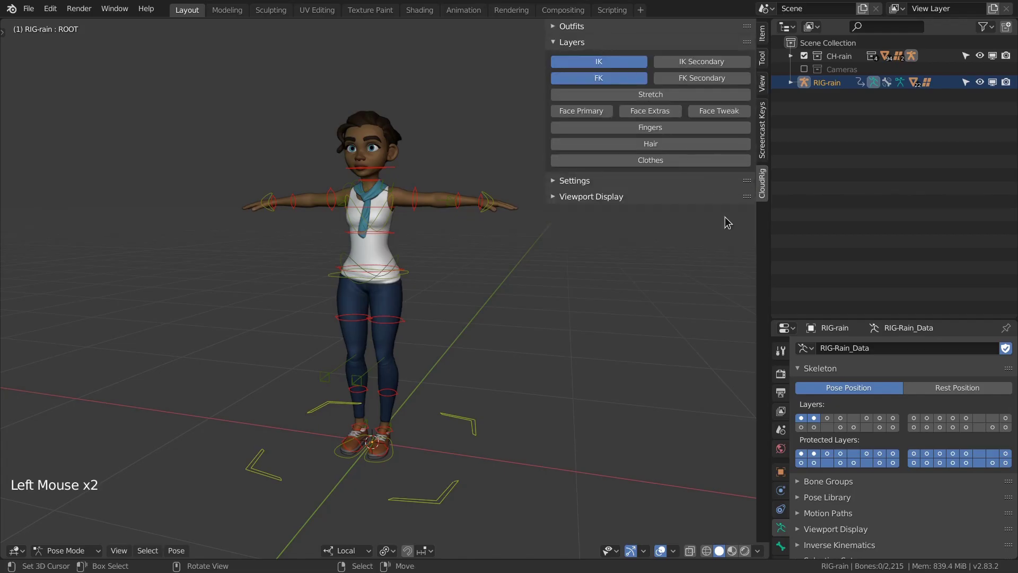
mouse_move(832, 419)
shift+mouse_down()
mouse_move(848, 430)
mouse_move(843, 421)
shift+mouse_up()
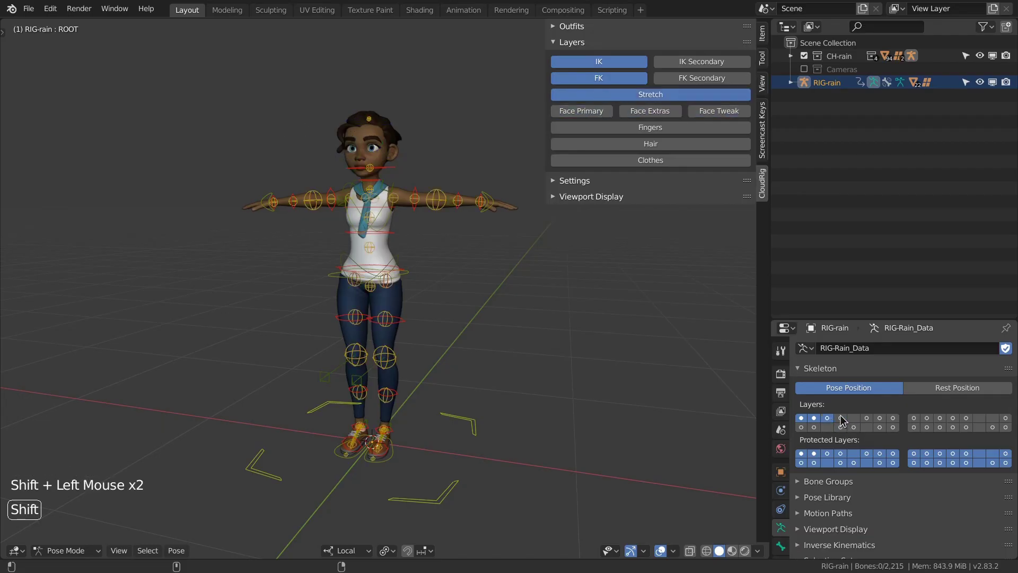
shift+click(830, 420)
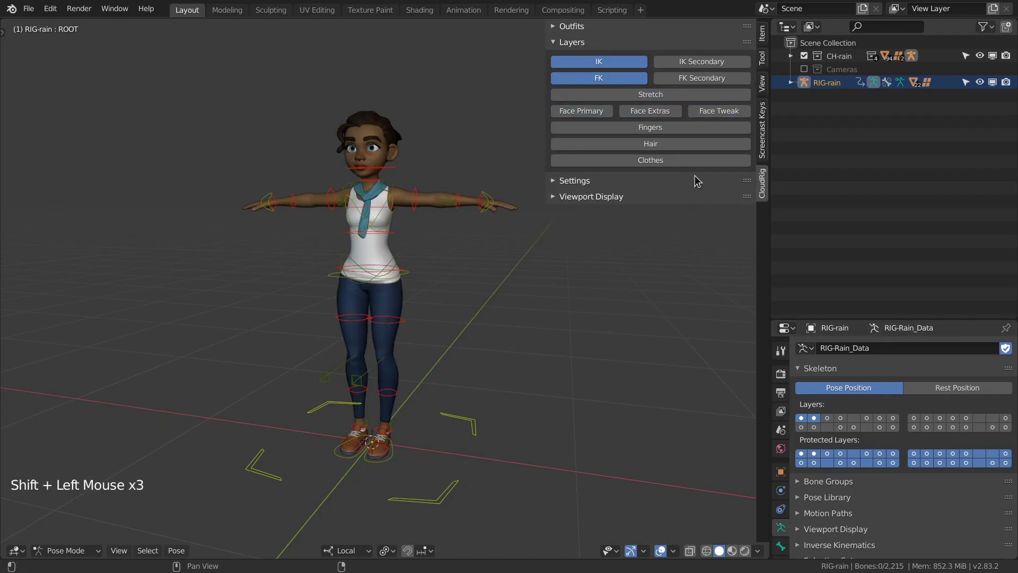
click(572, 42)
Expand the rig Settings, collapse its subsections, and show only the FK/IK Switch values.
click(589, 59)
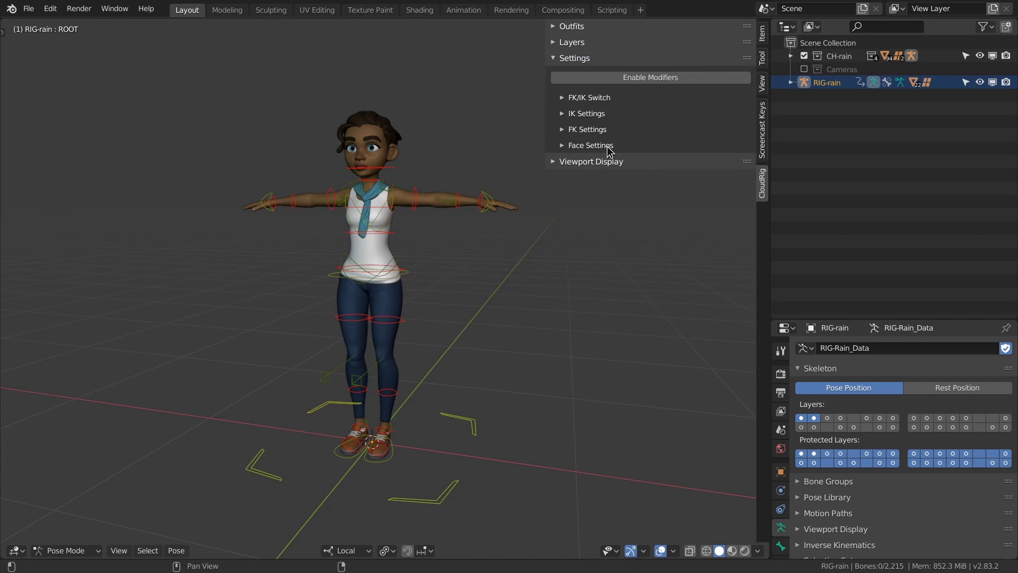
drag(610, 151, 594, 97)
middle_drag(663, 163, 665, 184)
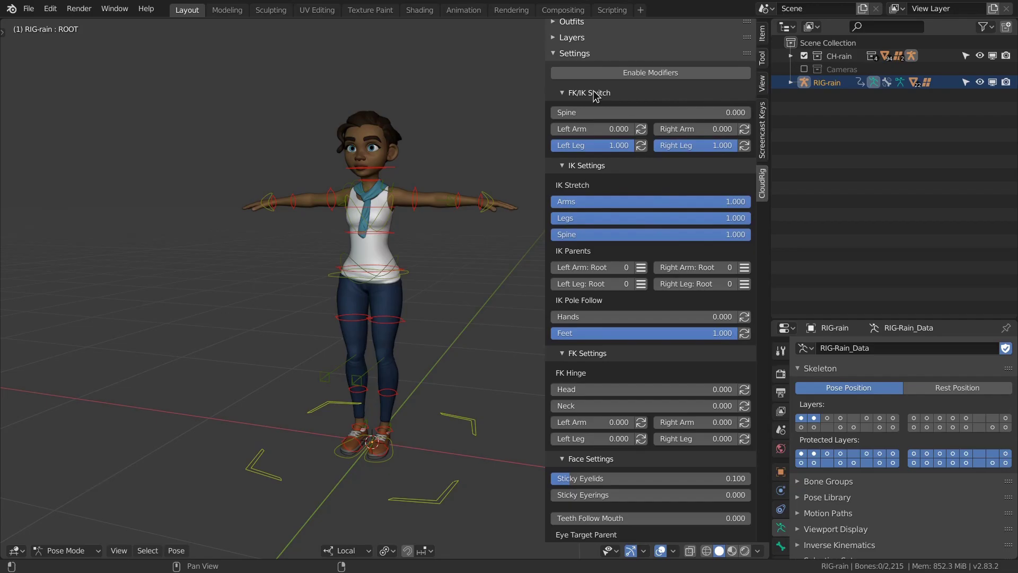
drag(595, 96, 598, 172)
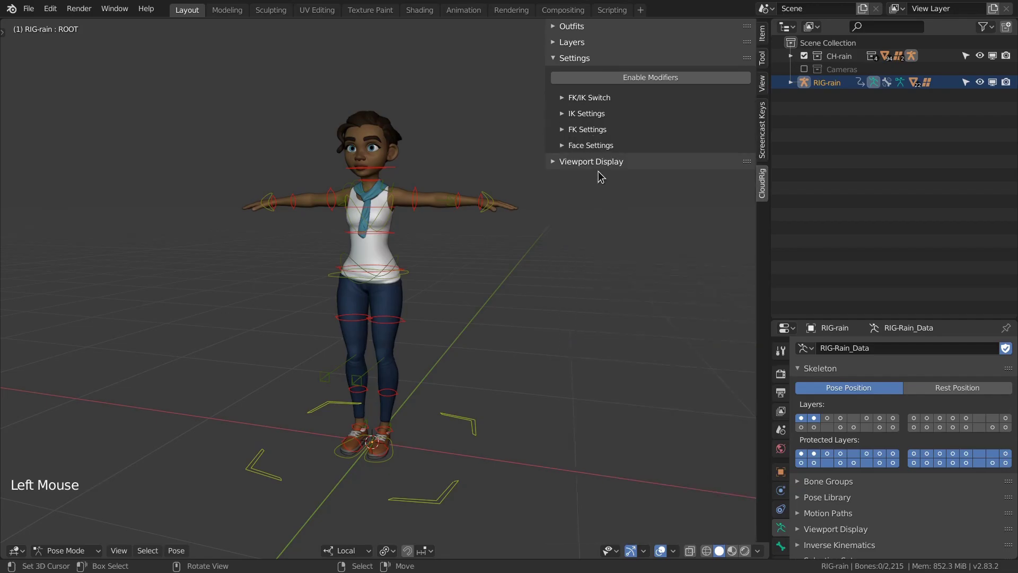
click(591, 100)
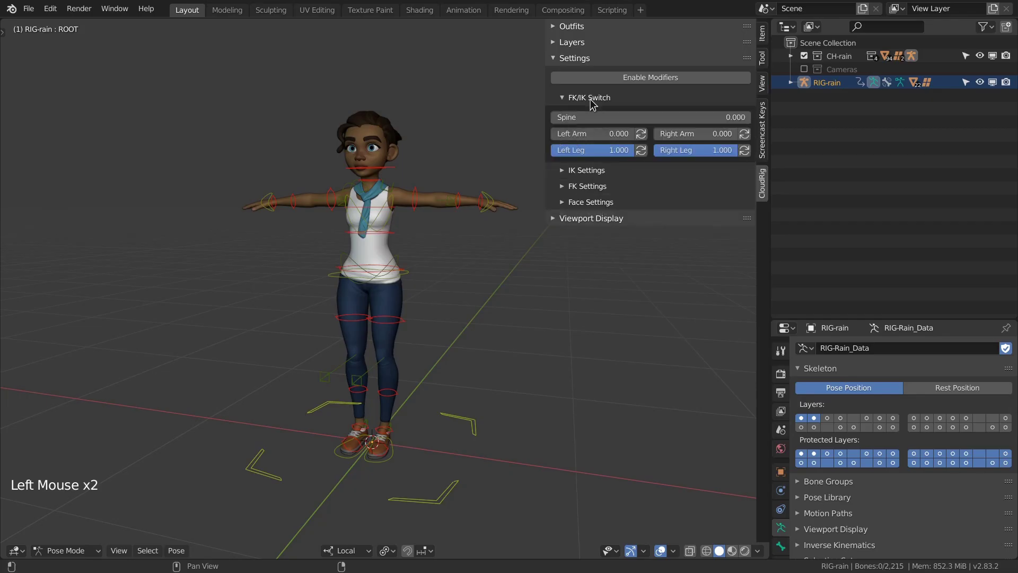
Lower the left upper arm FK control and rotate the ribcage FK control.
right_click(420, 195)
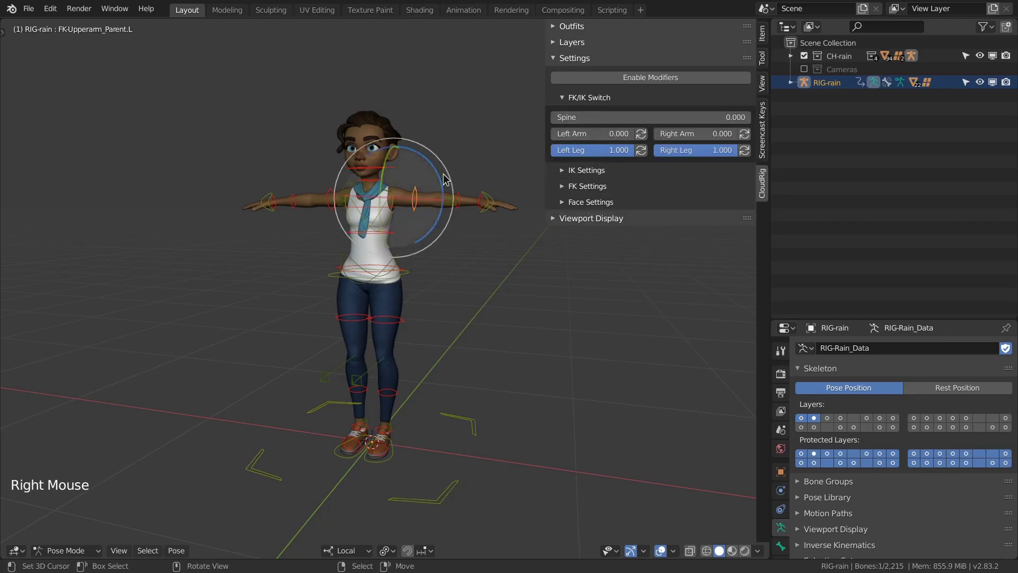
key(r)
click(469, 249)
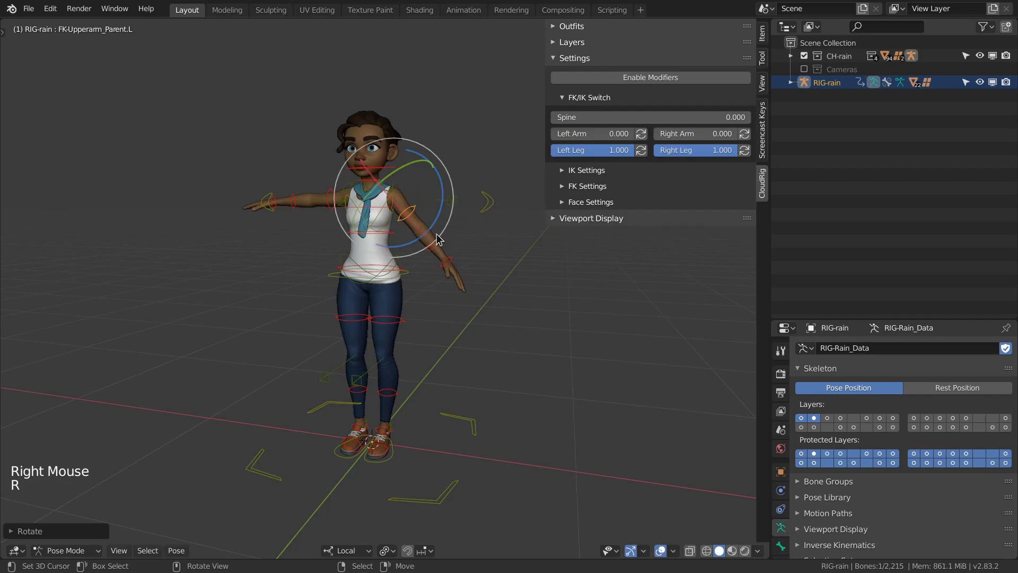
right_click(394, 237)
key(r)
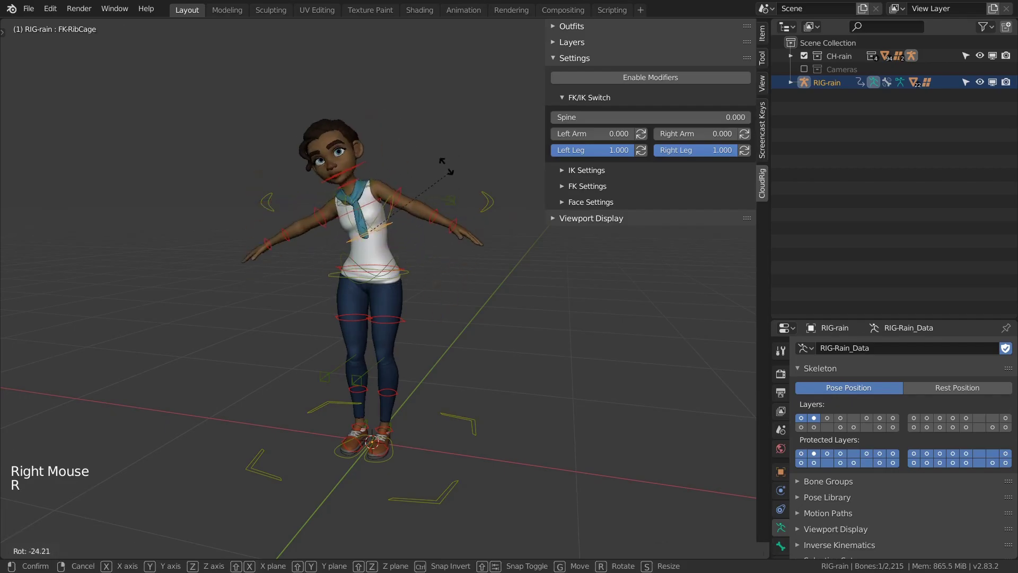
click(448, 214)
Snap the left arm to IK, raise the hand IK control, snap back to FK, and try the forearm.
mouse_move(554, 134)
mouse_down()
mouse_move(634, 134)
mouse_move(555, 134)
mouse_up()
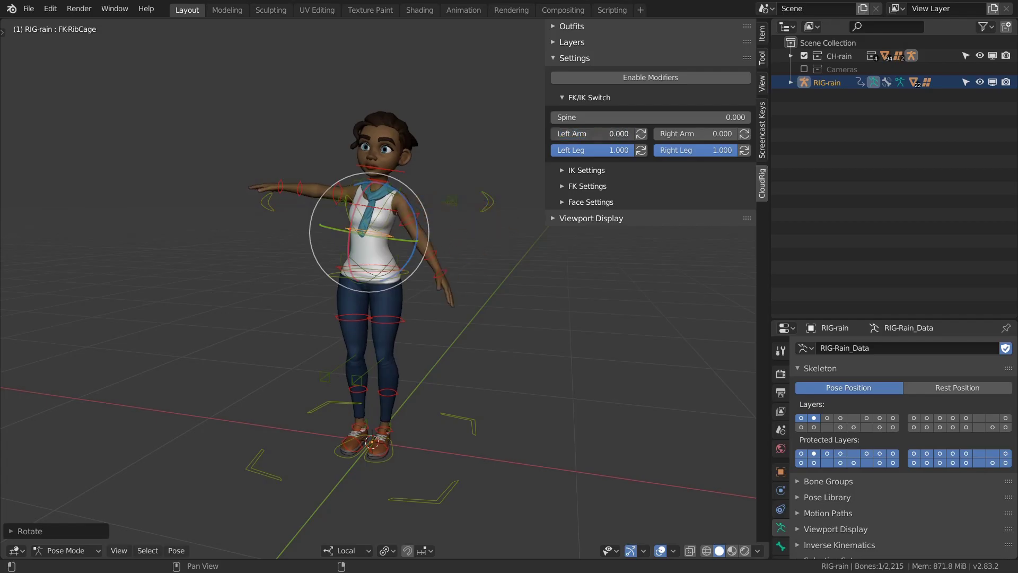
click(641, 135)
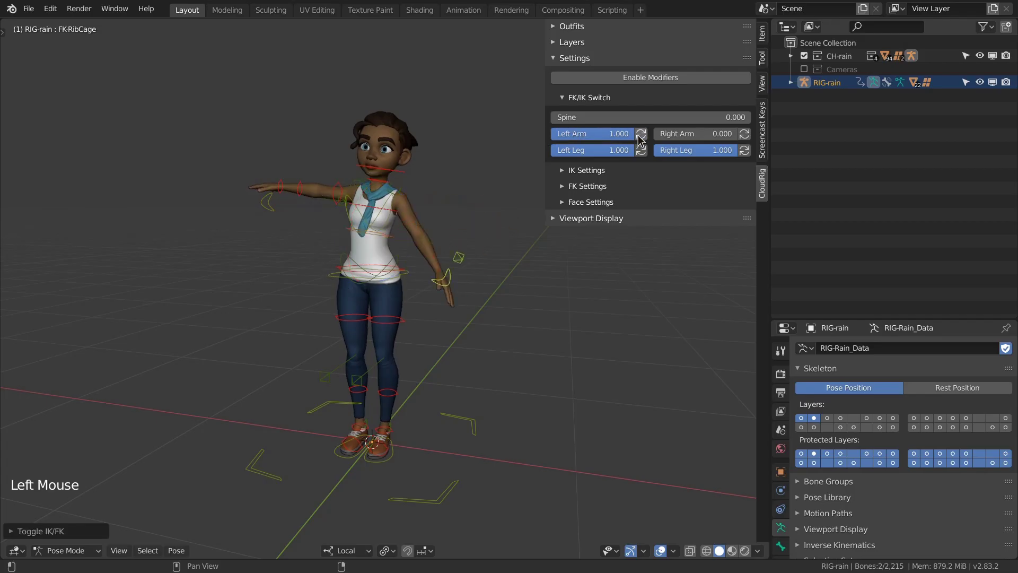
right_click(455, 287)
key(g)
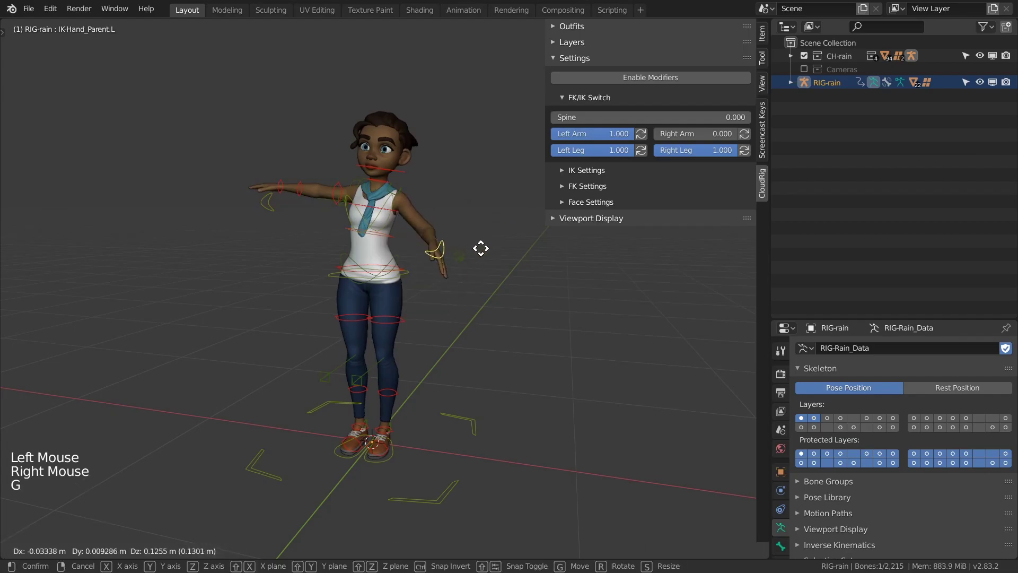
click(484, 225)
click(641, 134)
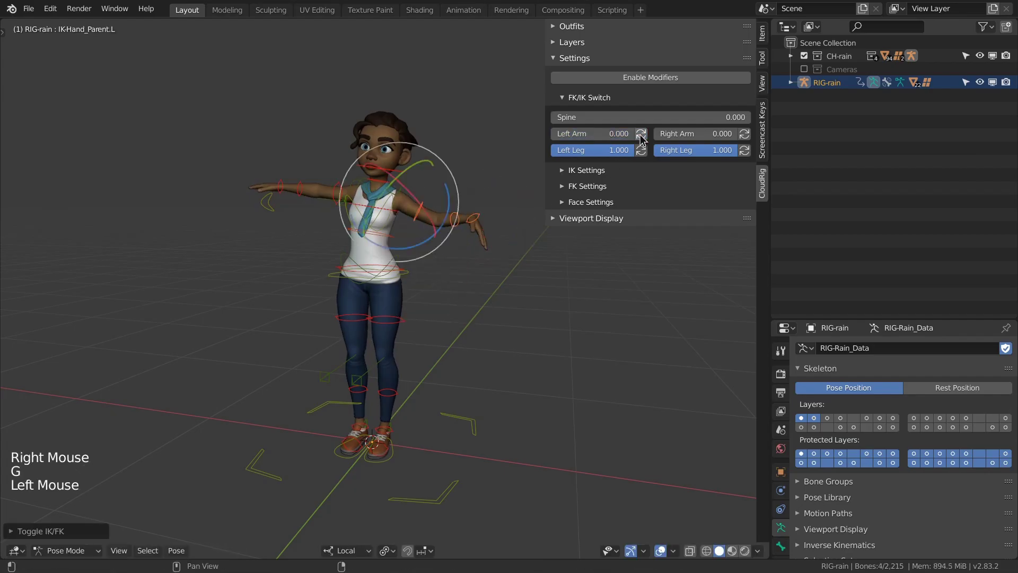
right_click(459, 226)
key(r)
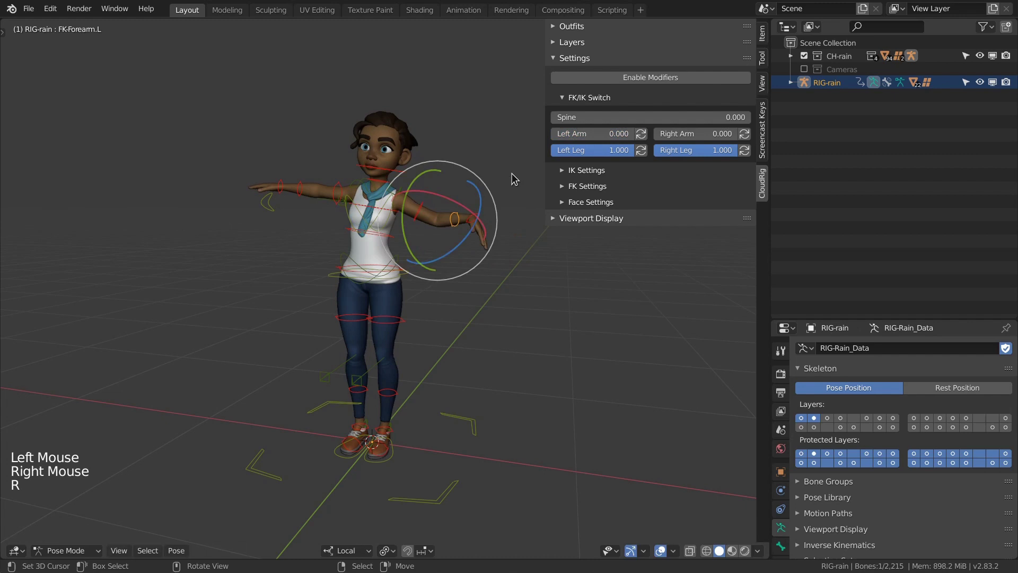
Reveal all bones and clear rotation, location and scale on the whole rig.
key(alt+h)
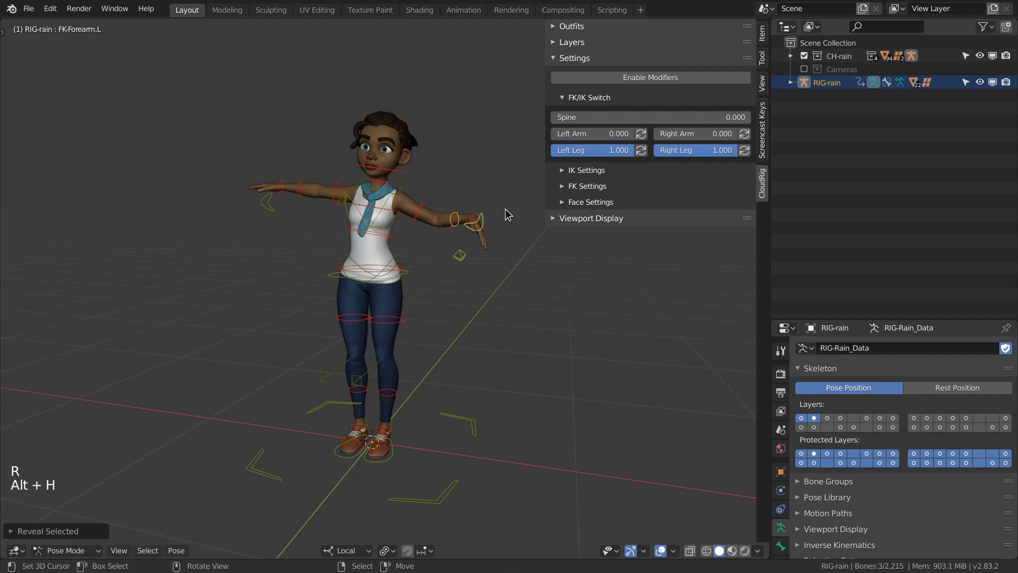
key(a)
key(a)
key(a)
key(alt+r)
key(alt+g)
key(alt+s)
Show the IK settings, stretch the left leg with the foot control, then reset its location.
click(578, 100)
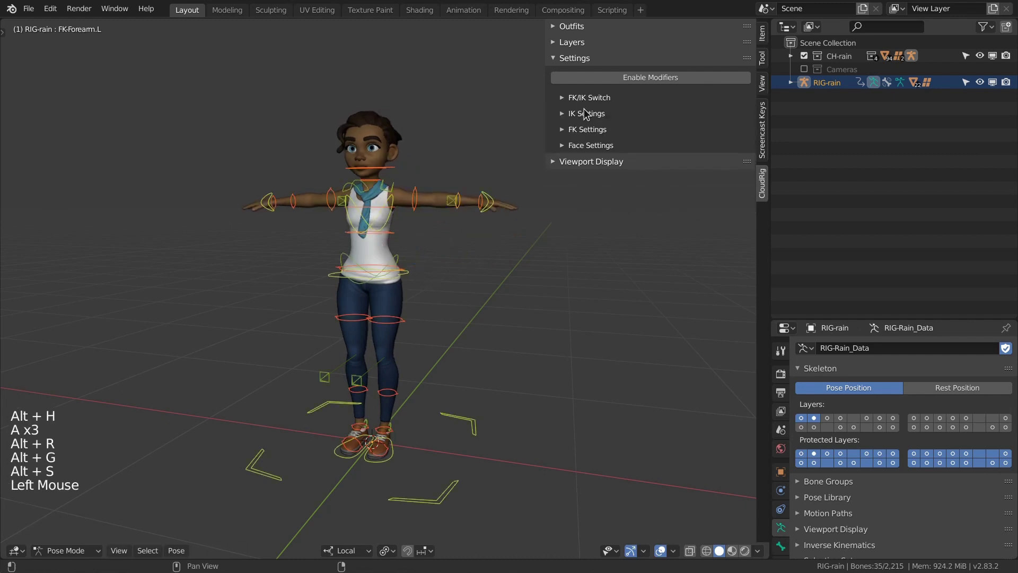
click(586, 113)
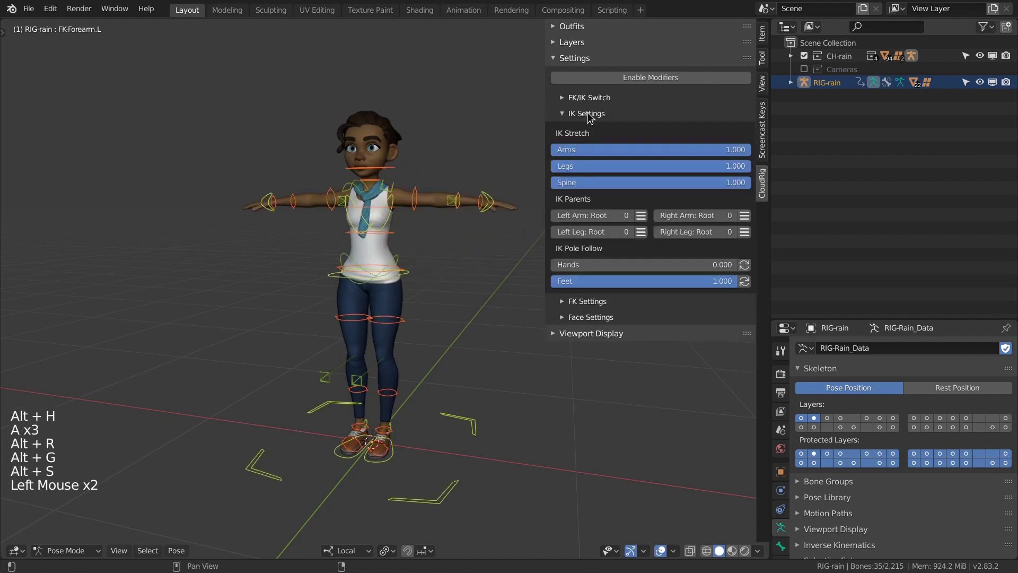
right_click(392, 464)
key(g)
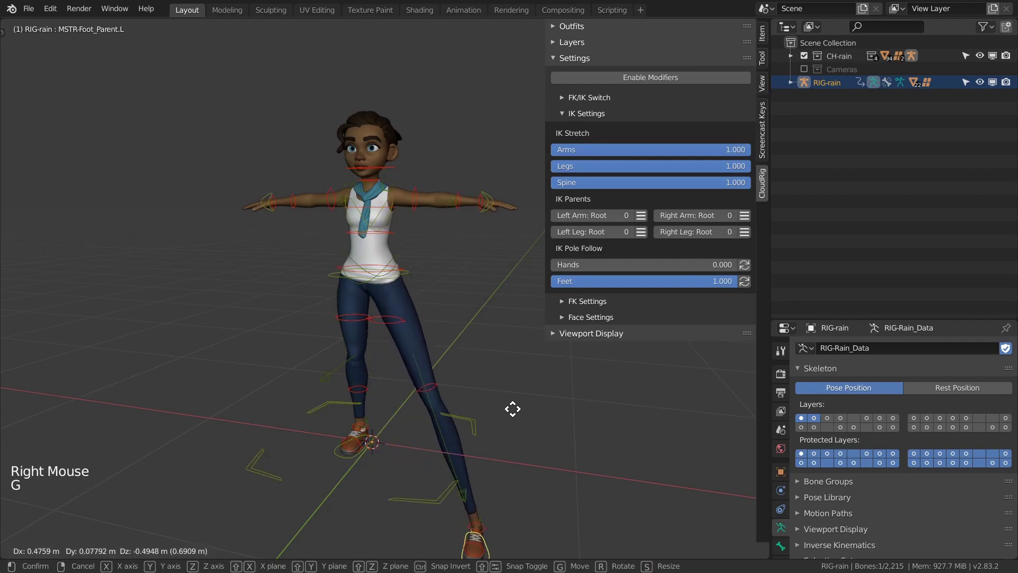
click(512, 408)
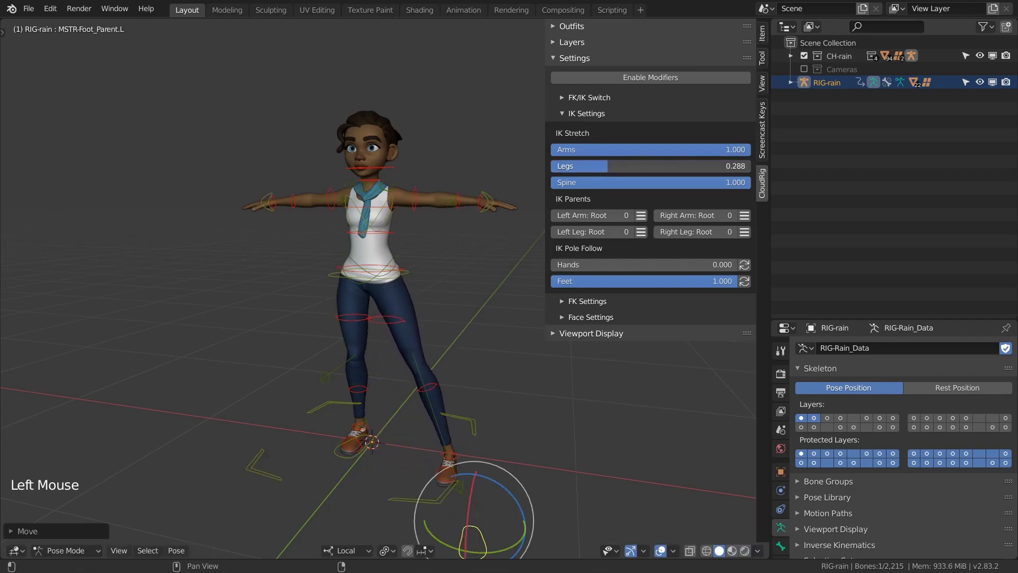
key(alt+g)
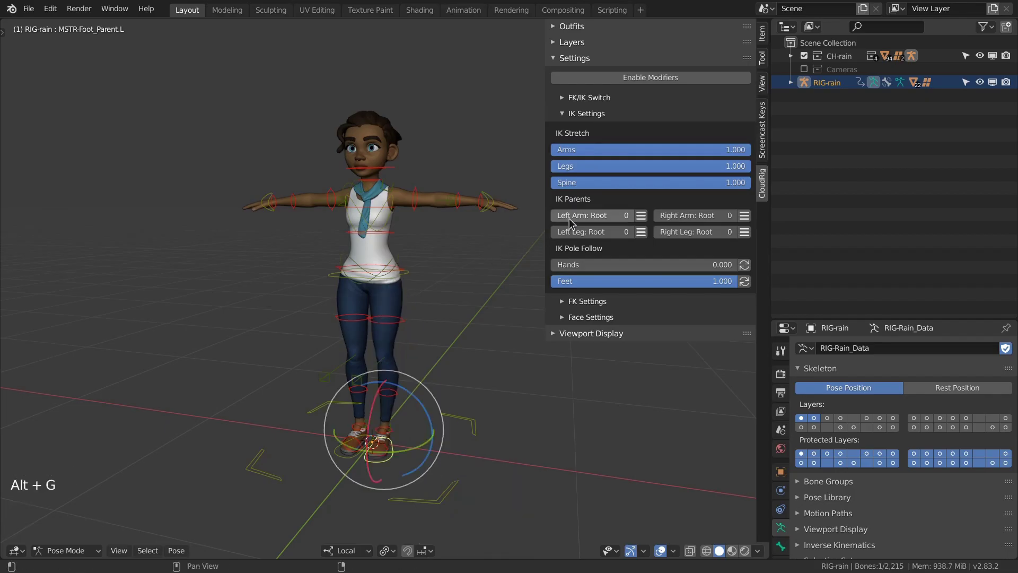
Briefly show the FK/IK Switch values, then rotate the pelvis and the ribcage FK control.
click(568, 98)
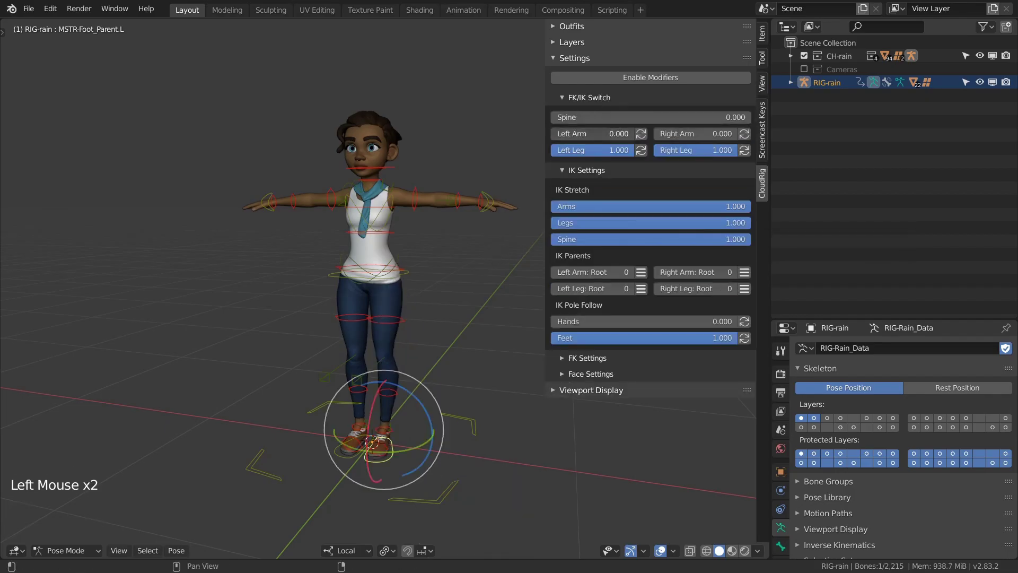
click(607, 100)
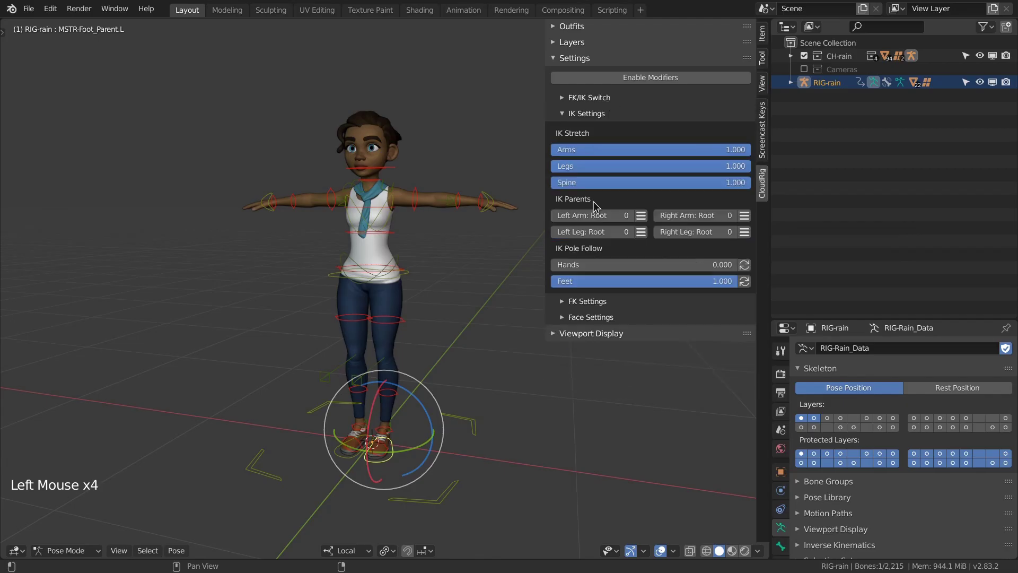
right_click(413, 275)
key(r)
right_click(394, 220)
key(r)
key(r)
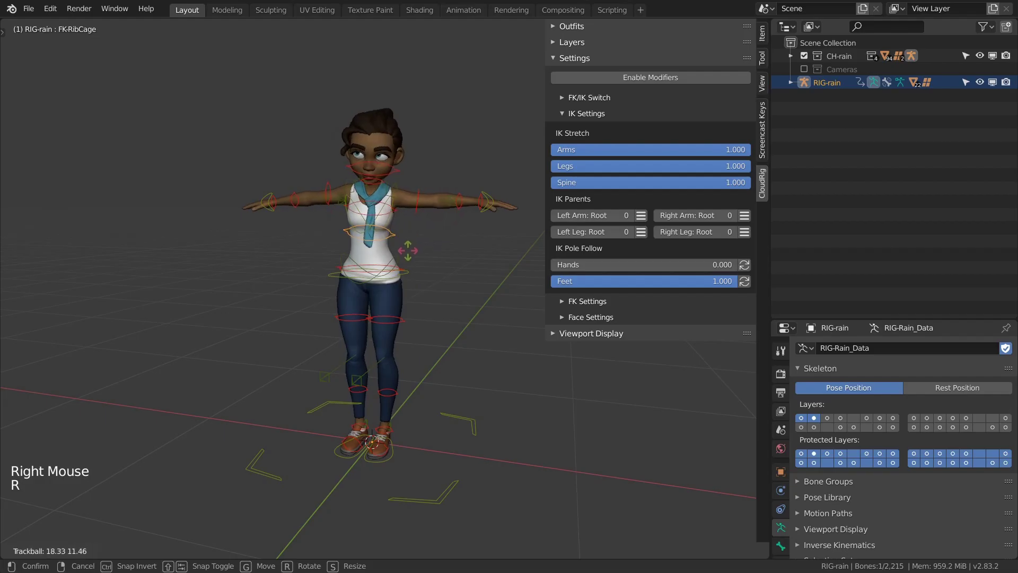
click(408, 249)
Set the Left Arm IK Parent to Chest keeping the pose, and test by rotating the chest.
mouse_move(562, 216)
mouse_down()
mouse_move(607, 215)
mouse_move(554, 216)
mouse_up()
click(640, 215)
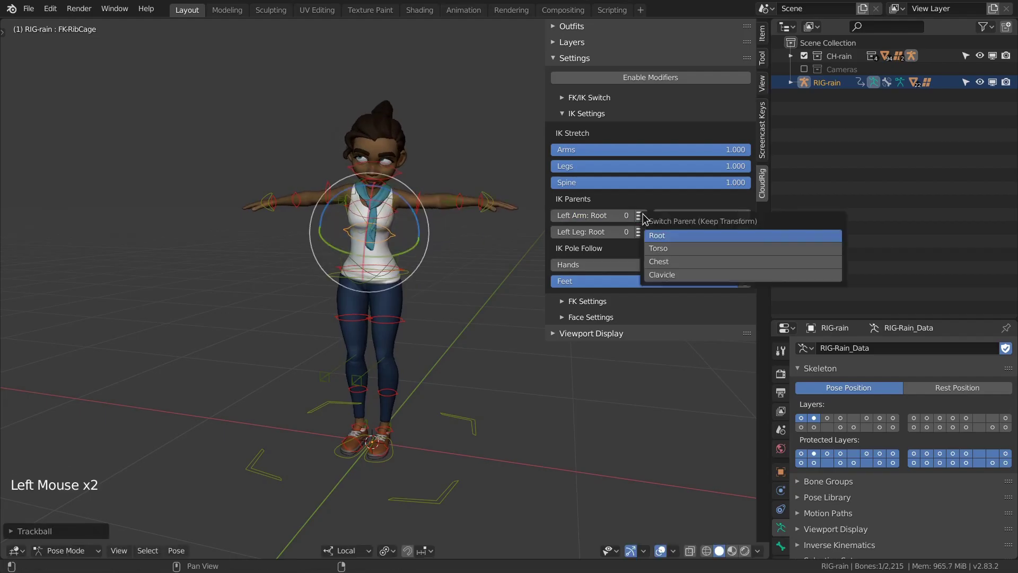
click(664, 262)
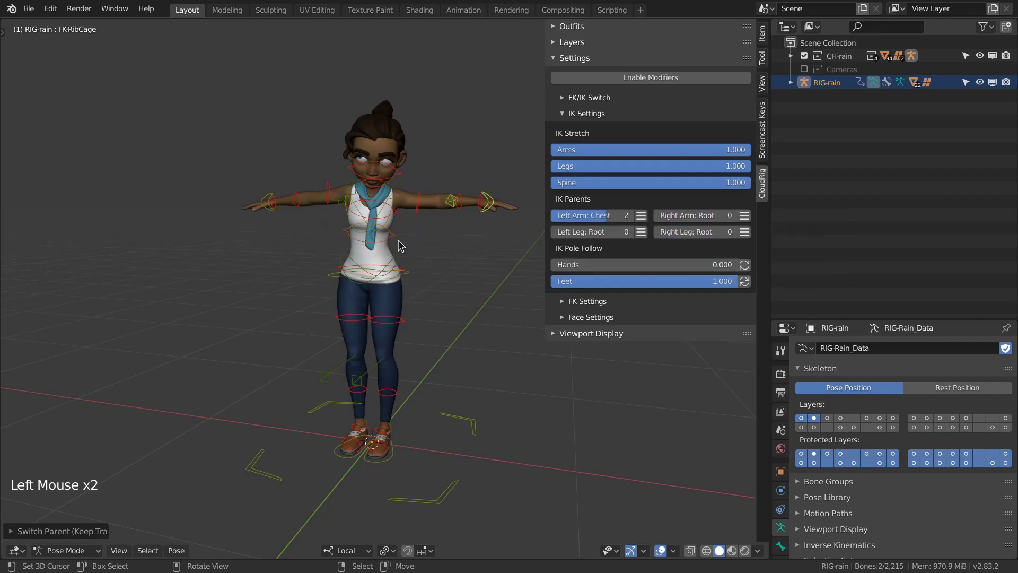
right_click(399, 246)
key(r)
key(r)
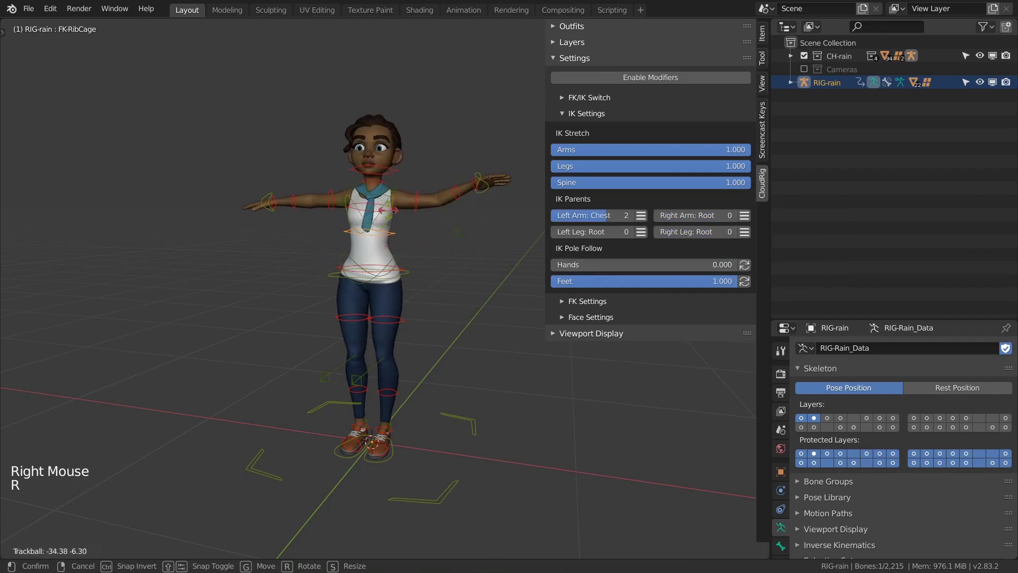
Clear rotation, location and scale on all bones and set the left arm IK parent back to Root.
key(Escape)
key(a)
key(a)
key(a)
key(alt+r)
key(alt+g)
key(alt+s)
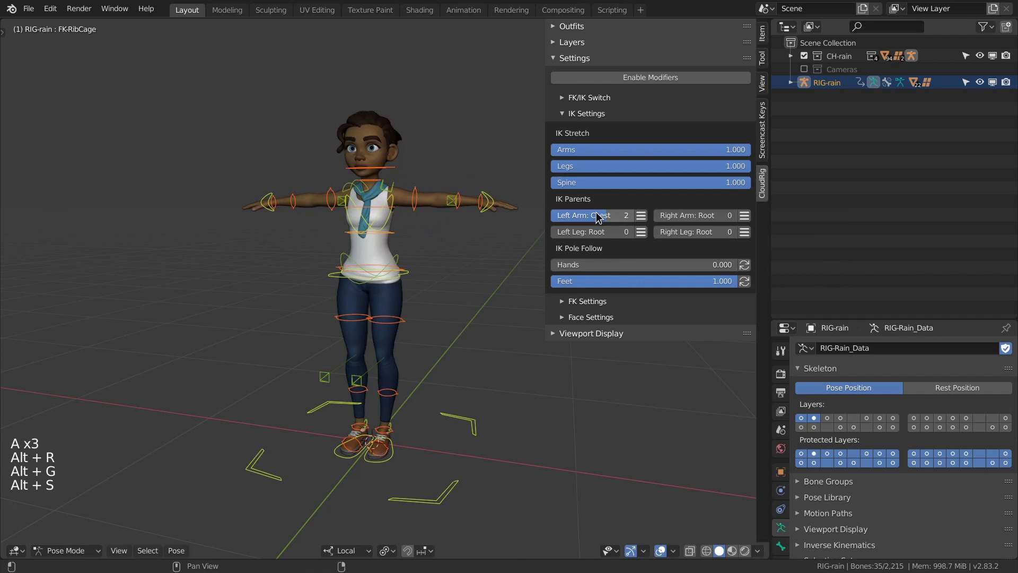
drag(598, 217, 567, 217)
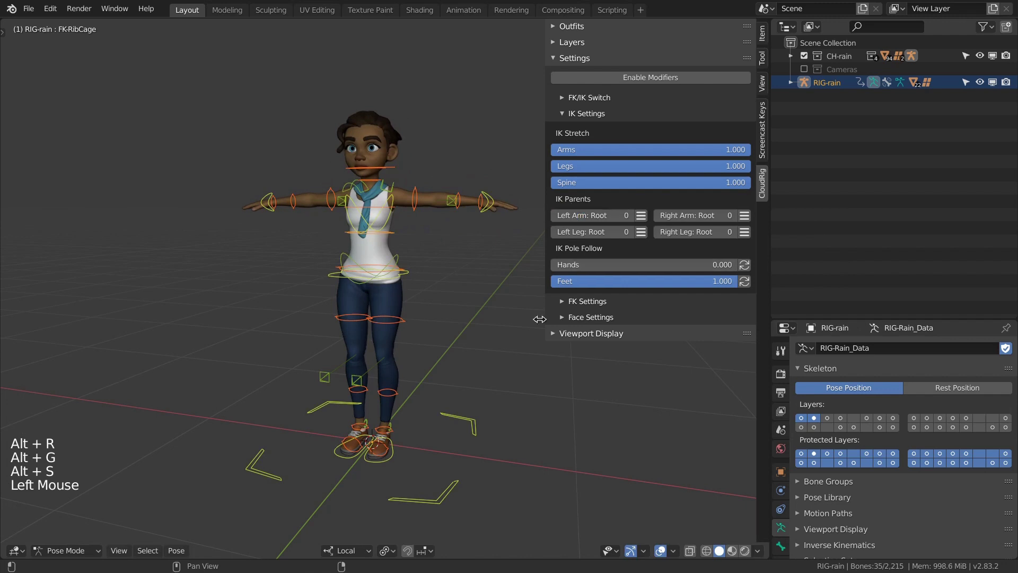
Move and rotate the left foot control into a new pose.
right_click(393, 448)
key(r)
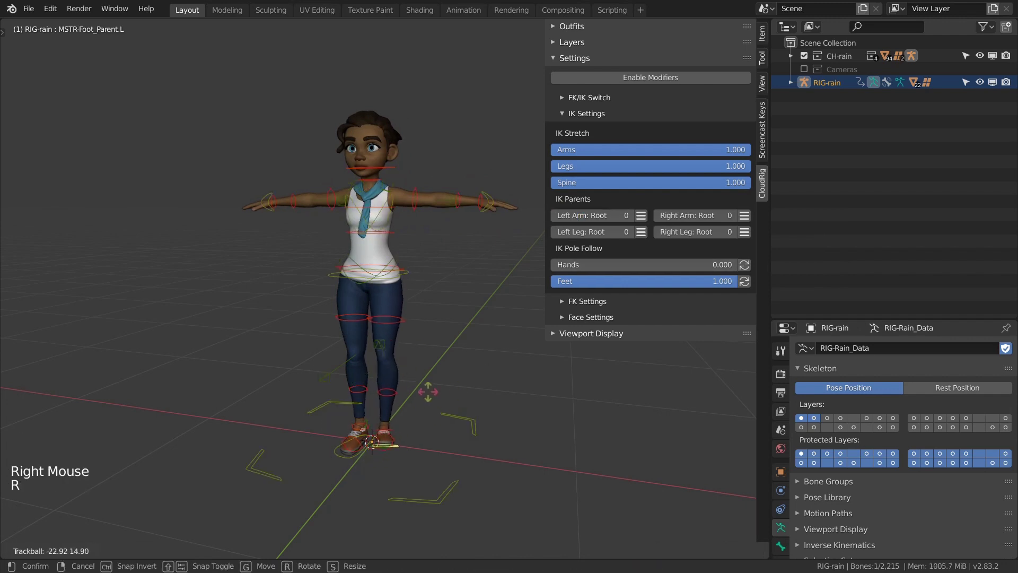
key(g)
key(r)
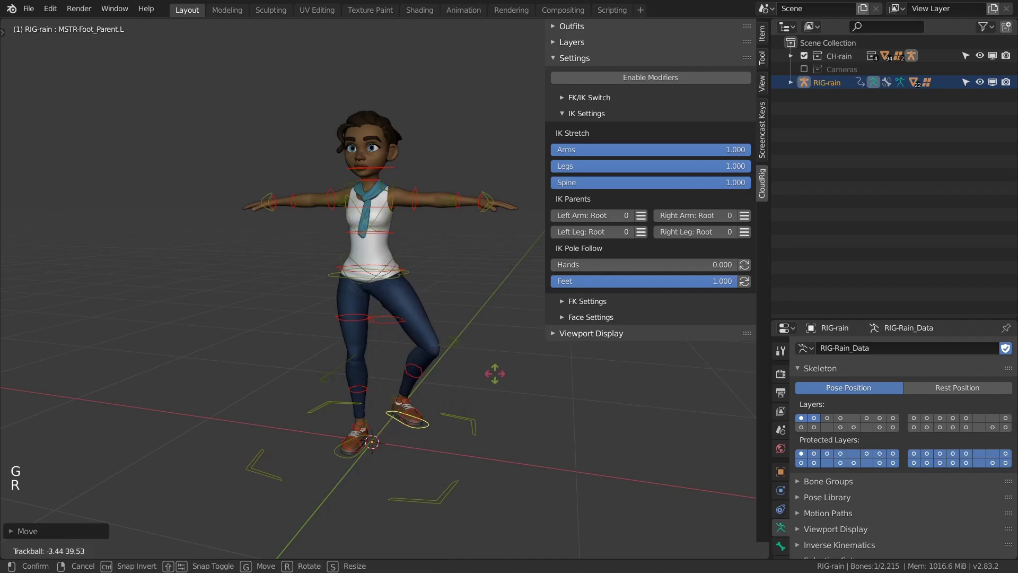
click(499, 374)
Test Feet Pole Follow at 0 with a foot rotation, clear the foot, and restore it to 1.
drag(734, 281, 551, 281)
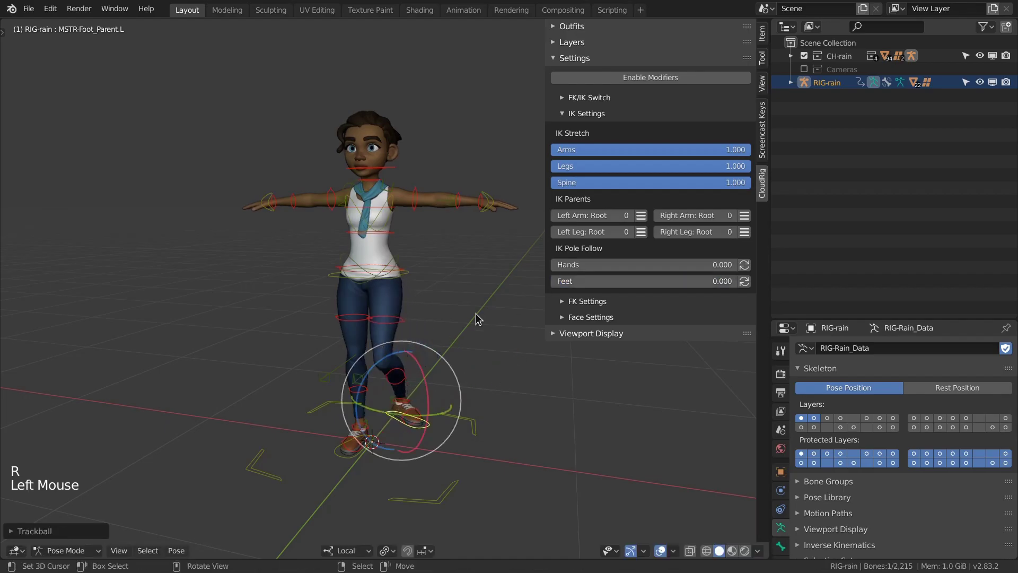
key(r)
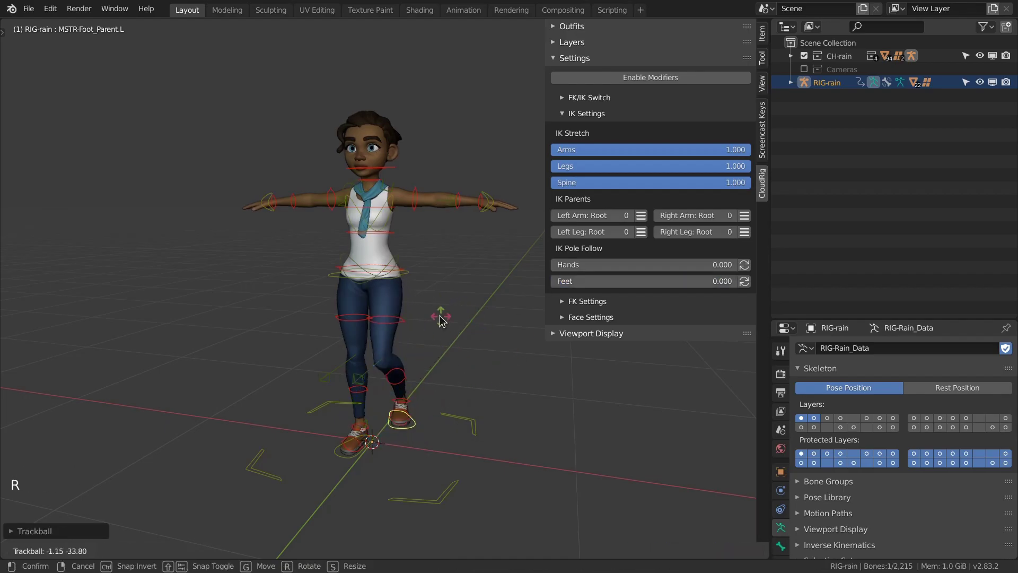
click(498, 304)
key(alt+r)
key(alt+g)
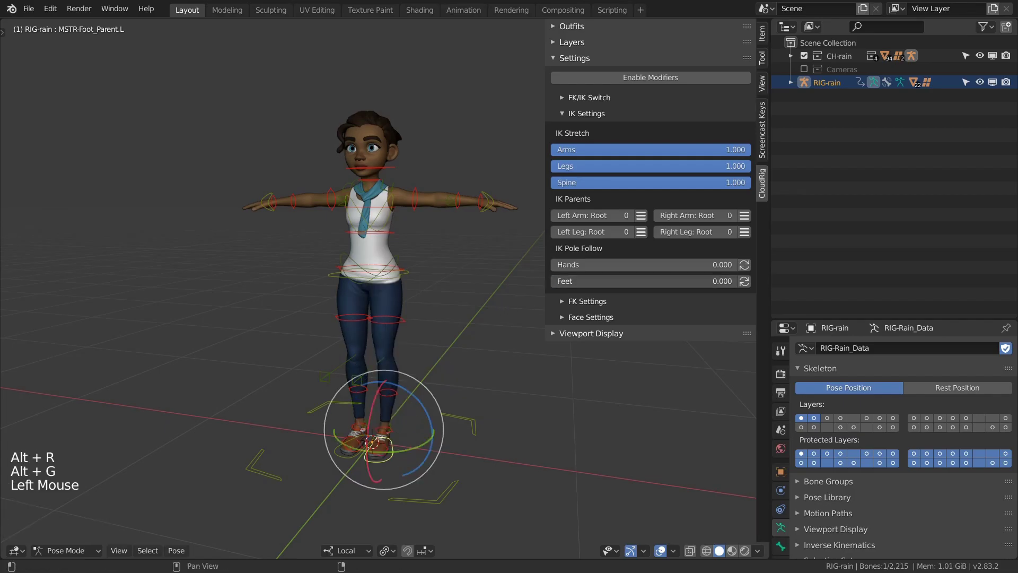
drag(636, 281, 739, 285)
Show the FK Settings and FK/IK Switch values, and drag every limb's switch to 0 (FK).
click(586, 113)
click(586, 128)
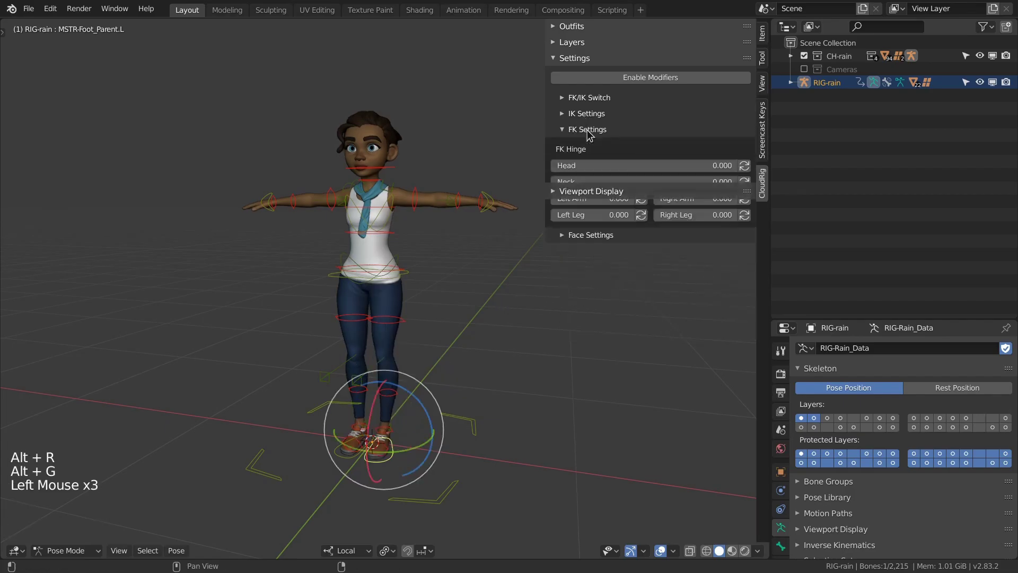
click(589, 97)
drag(610, 134, 552, 151)
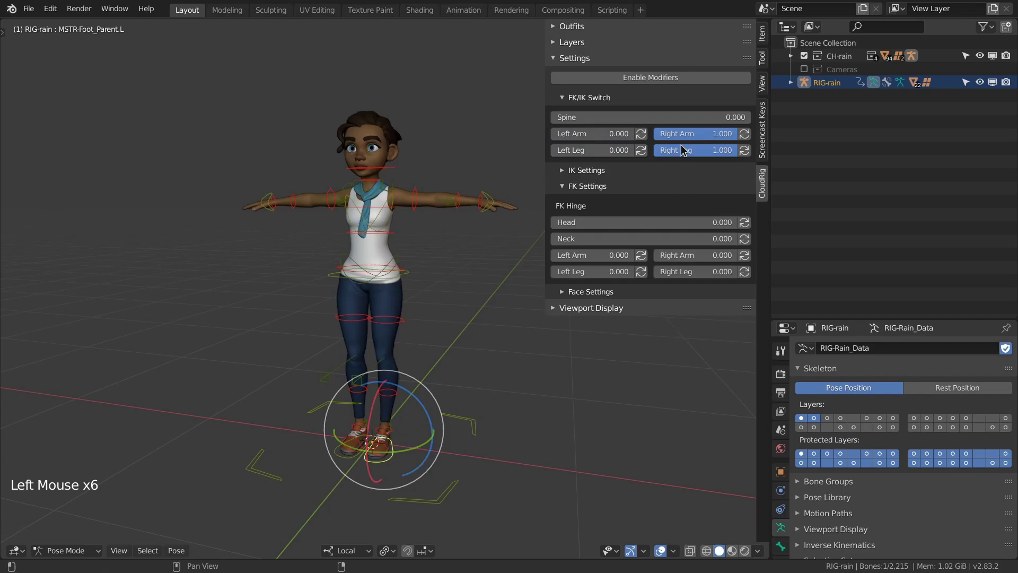
drag(705, 150, 657, 150)
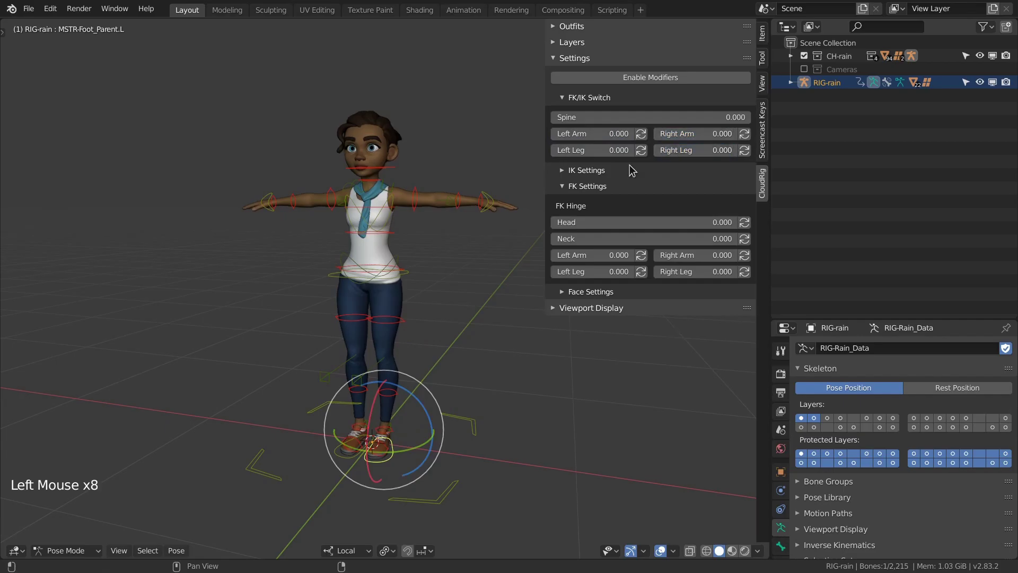
Set the left arm FK Hinge to about 0.93 and tilt the pelvis to test it.
right_click(416, 269)
key(r)
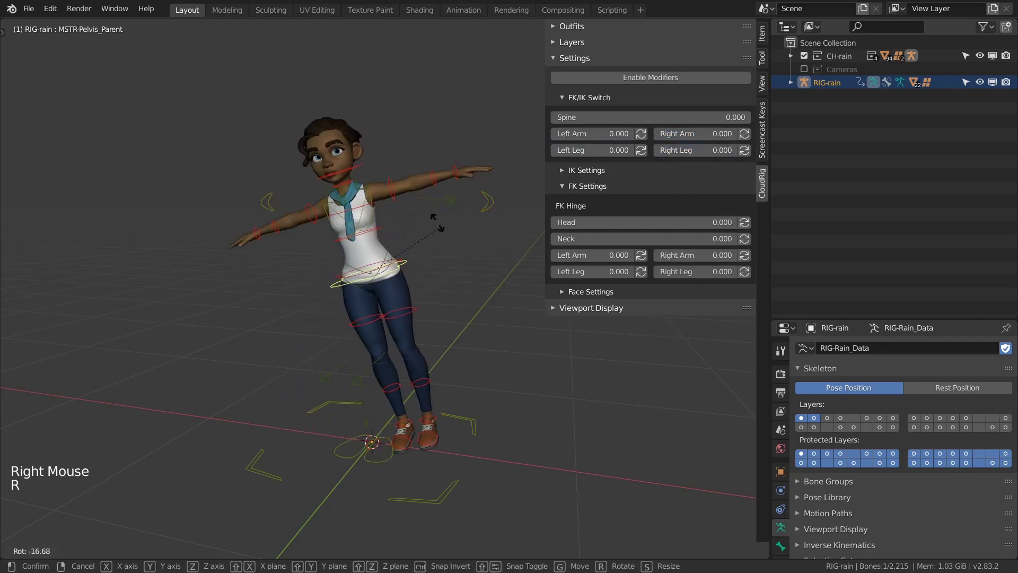
right_click(450, 230)
drag(589, 255, 740, 260)
key(r)
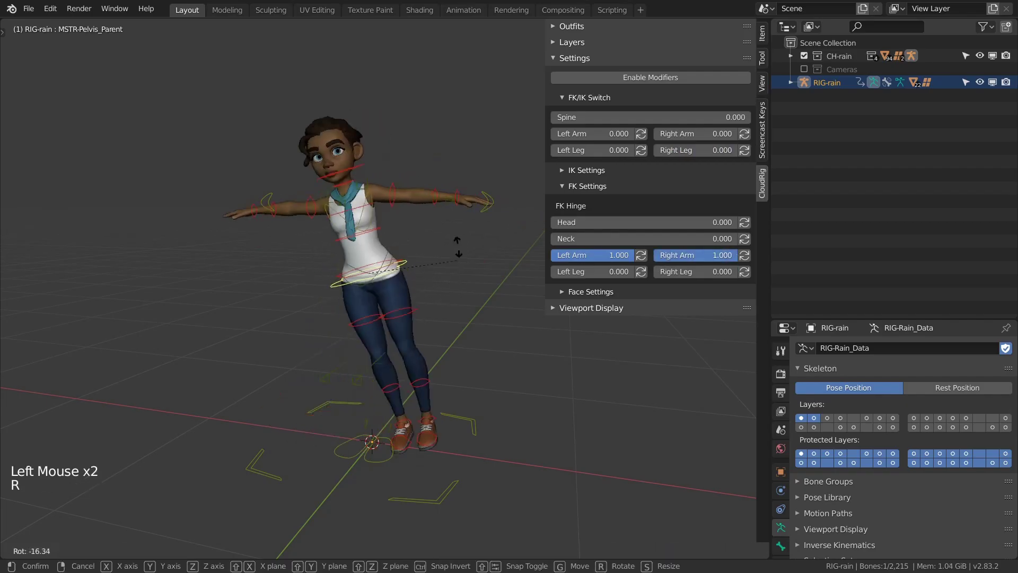
click(429, 308)
Set the Head FK Hinge to about 0.935, test with a pelvis tilt, then clear it upright.
drag(566, 225, 737, 225)
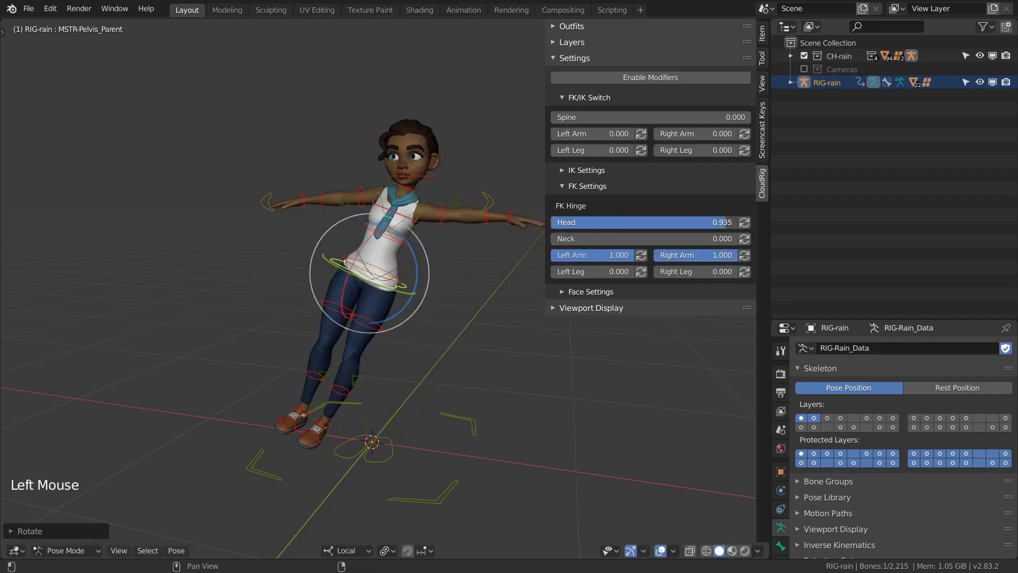
key(r)
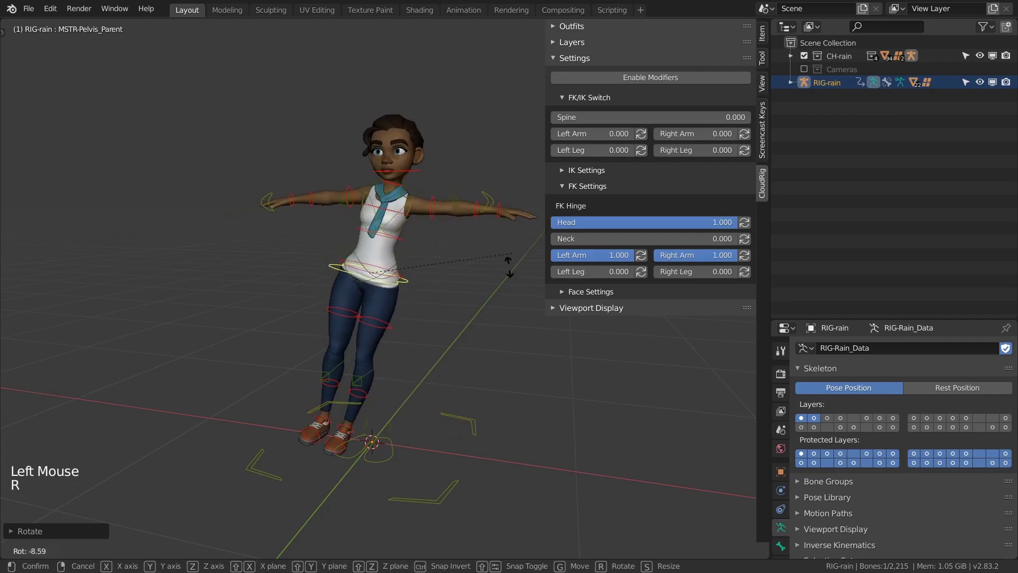
click(506, 289)
key(alt+r)
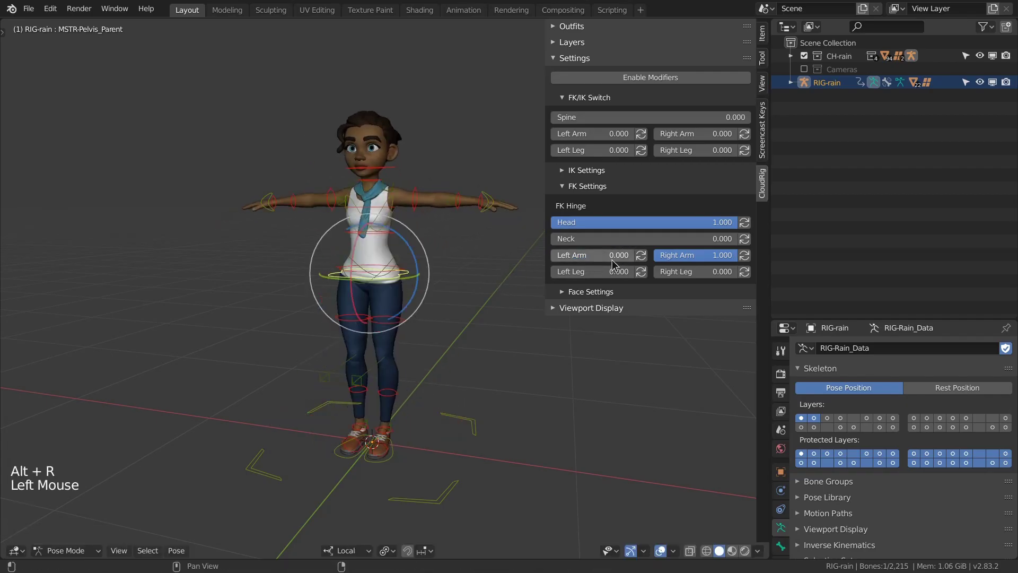
click(587, 186)
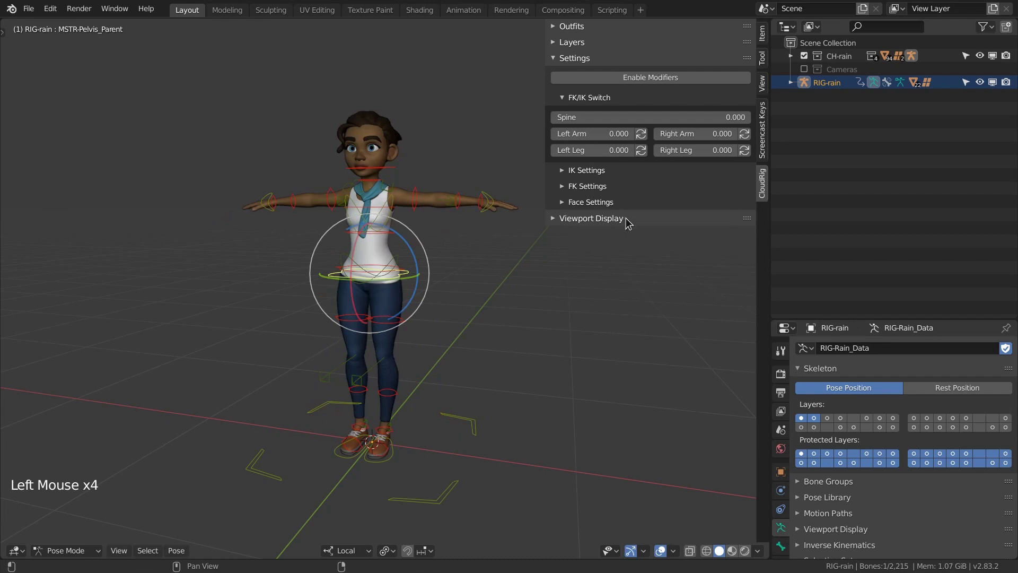
Collapse the rig Settings in the CloudRig sidebar and expand the bone Layers toggles instead.
click(572, 58)
key(n)
scroll(396, 180, up, 3)
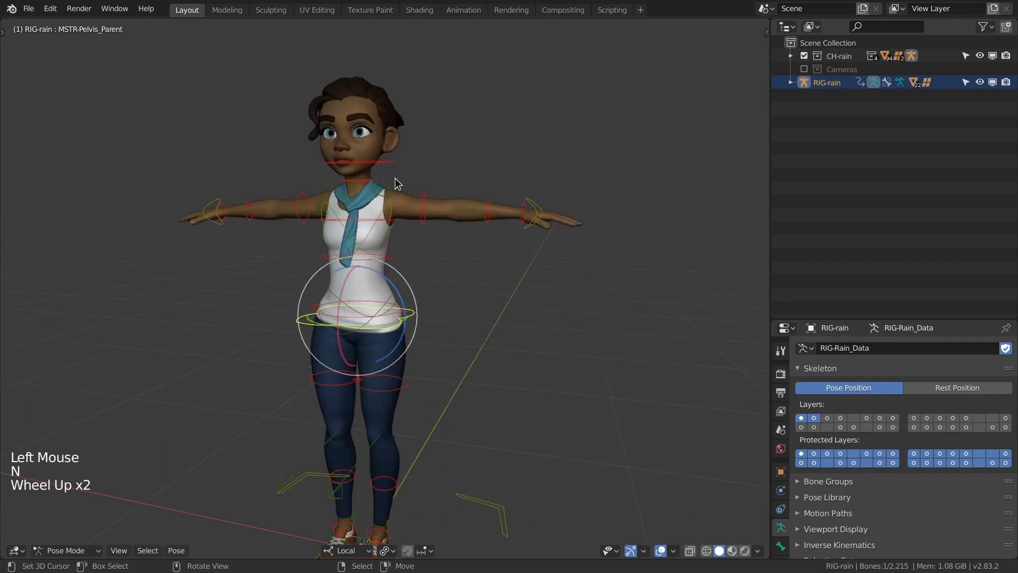
key(shift)
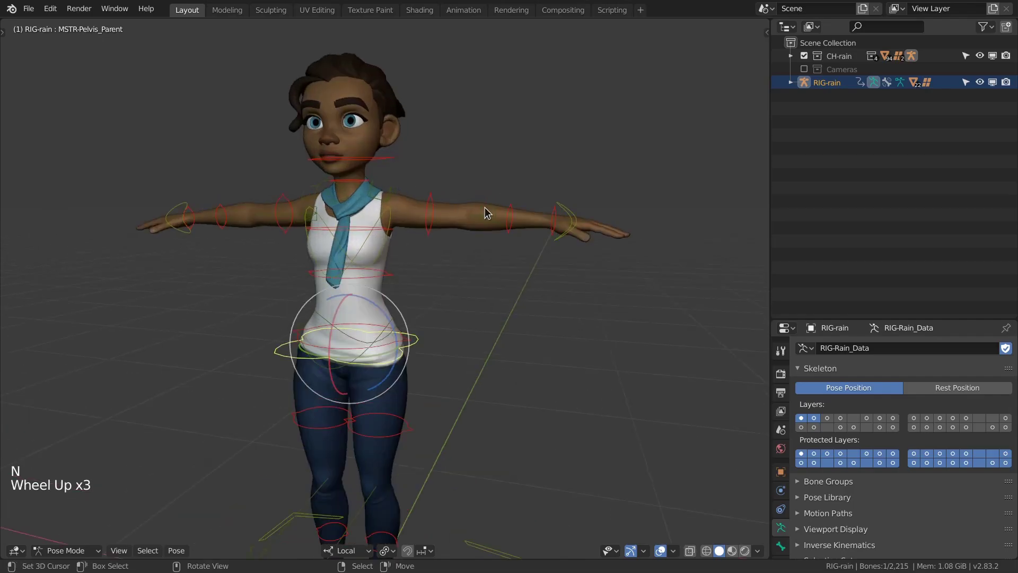
key(n)
click(587, 42)
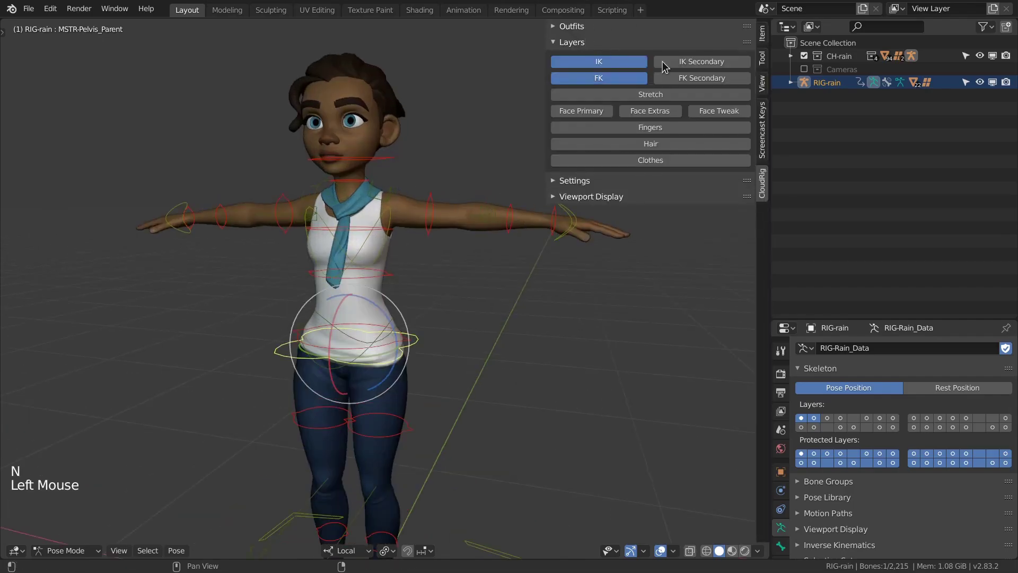
key(n)
Reveal the hidden left hand bone, select the left hand IK control, and reset its location.
middle_drag(637, 133, 591, 182)
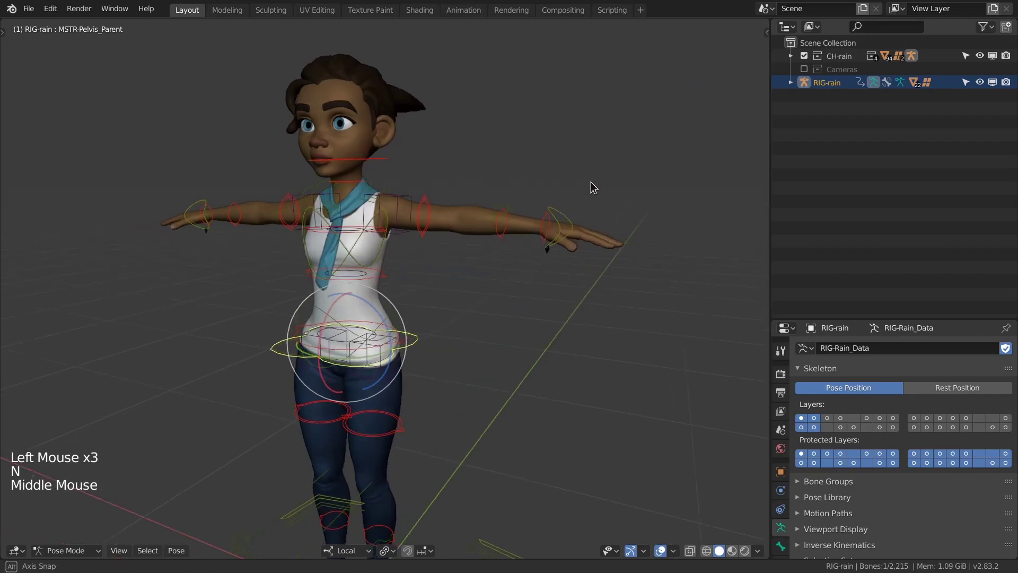
scroll(554, 228, up, 3)
right_click(544, 254)
right_click(544, 255)
key(alt+h)
right_click(548, 265)
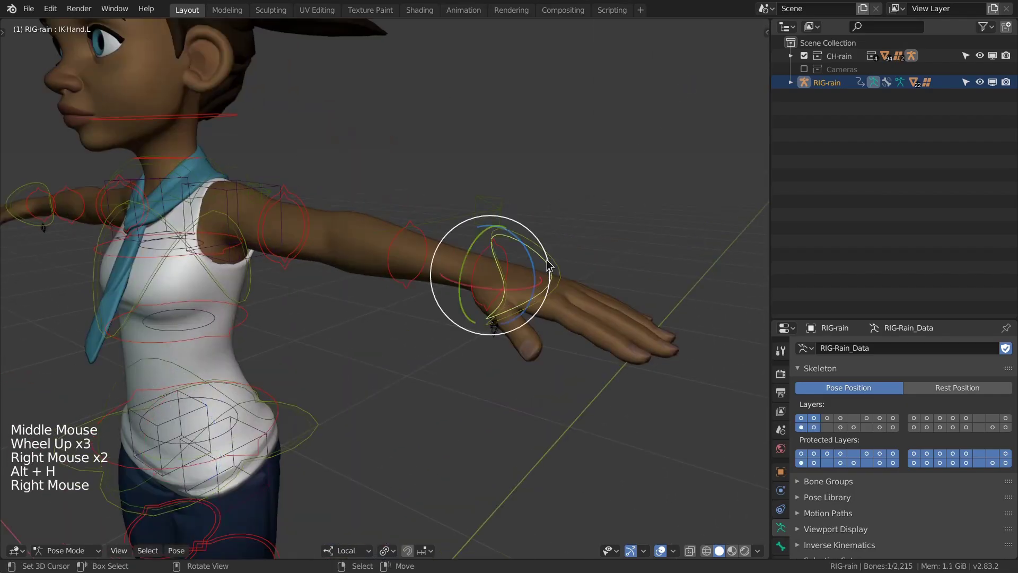
key(g)
key(alt+g)
Show the FK/IK switch settings, test moving the left hand control, then reset every bone's location.
key(n)
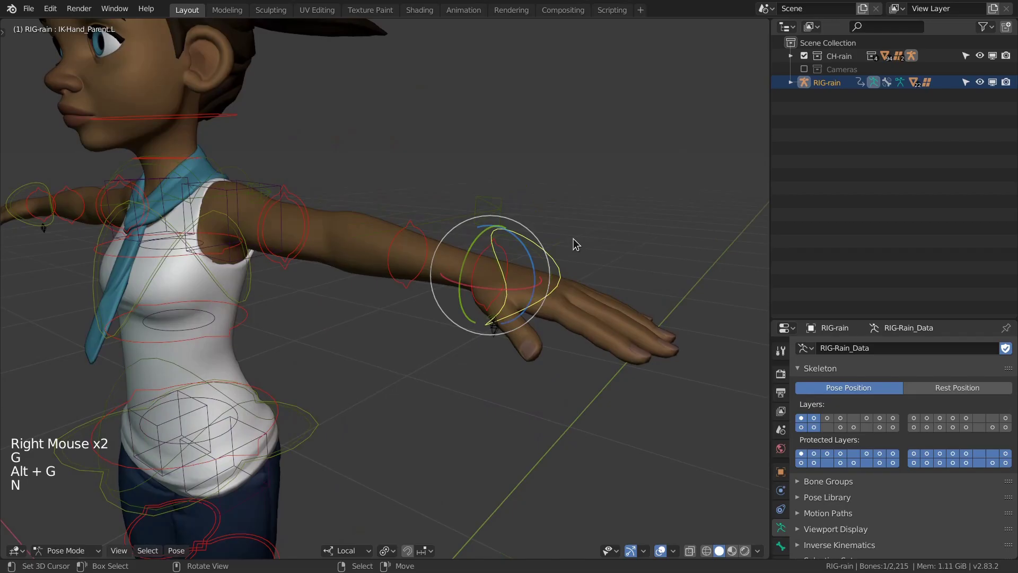
click(571, 43)
click(583, 58)
key(n)
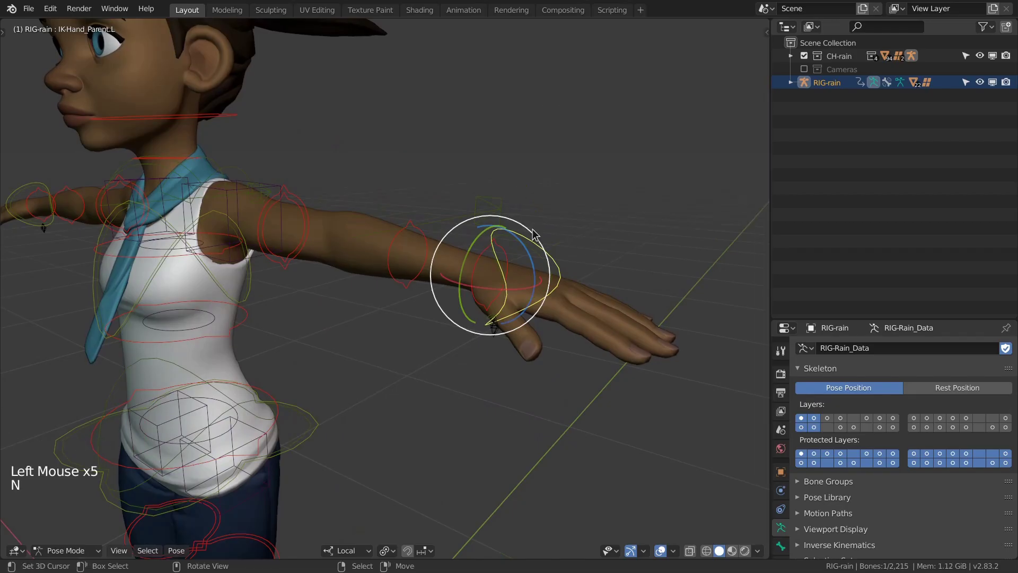
key(g)
right_click(547, 170)
key(g)
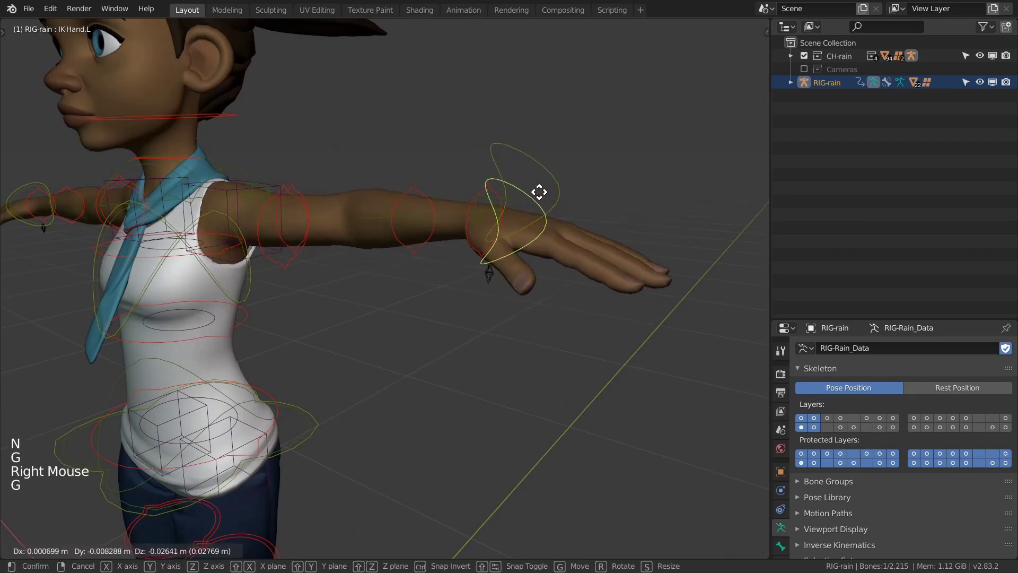
middle_click(538, 223)
key(g)
key(a)
key(a)
key(a)
key(alt+g)
Rotate the left upper arm FK control, then clear all rotations back to the T-pose.
key(n)
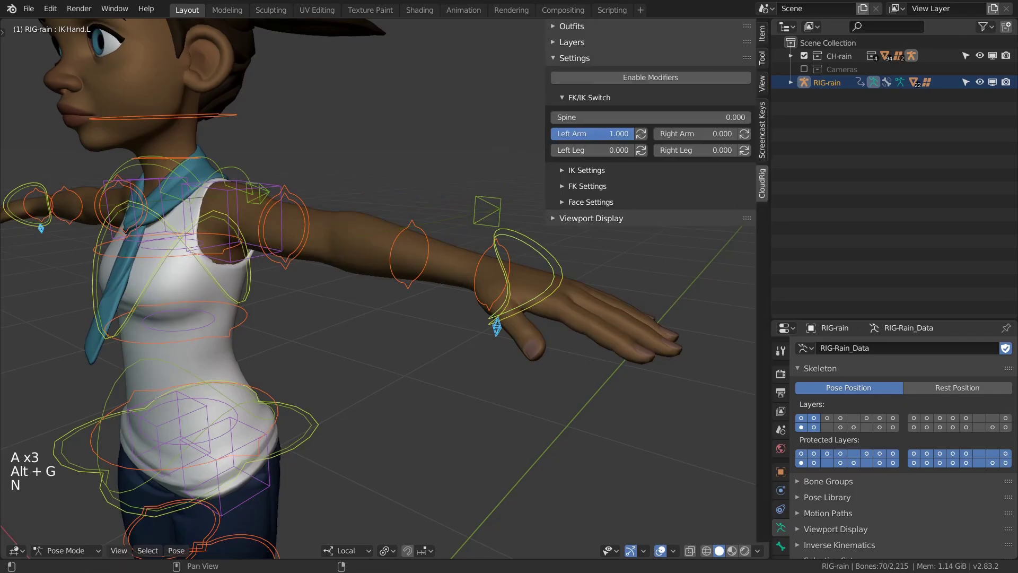
key(n)
right_click(293, 198)
middle_drag(293, 197, 515, 151)
scroll(456, 209, up, 2)
right_click(458, 211)
key(r)
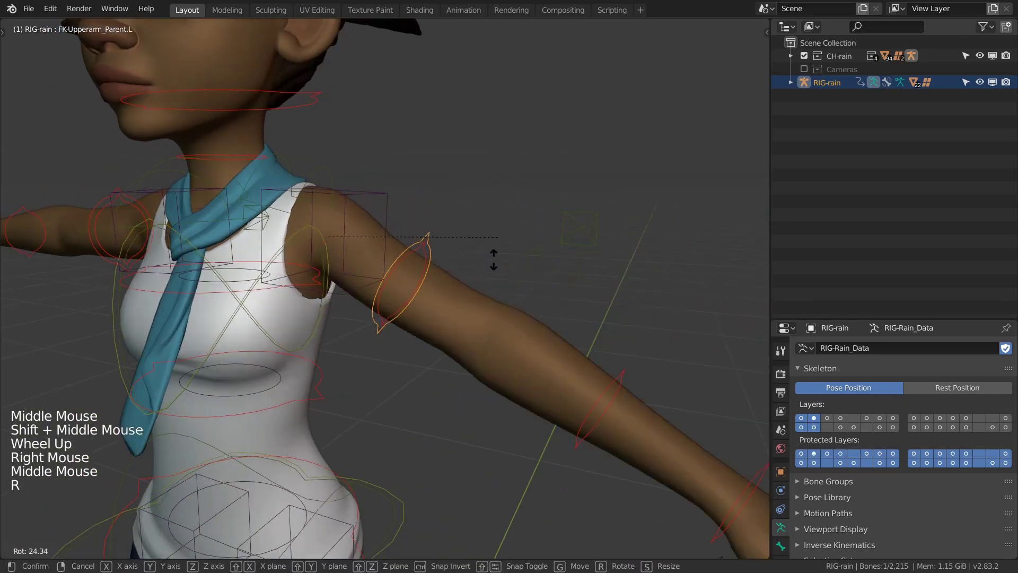
right_click(393, 315)
key(r)
key(r)
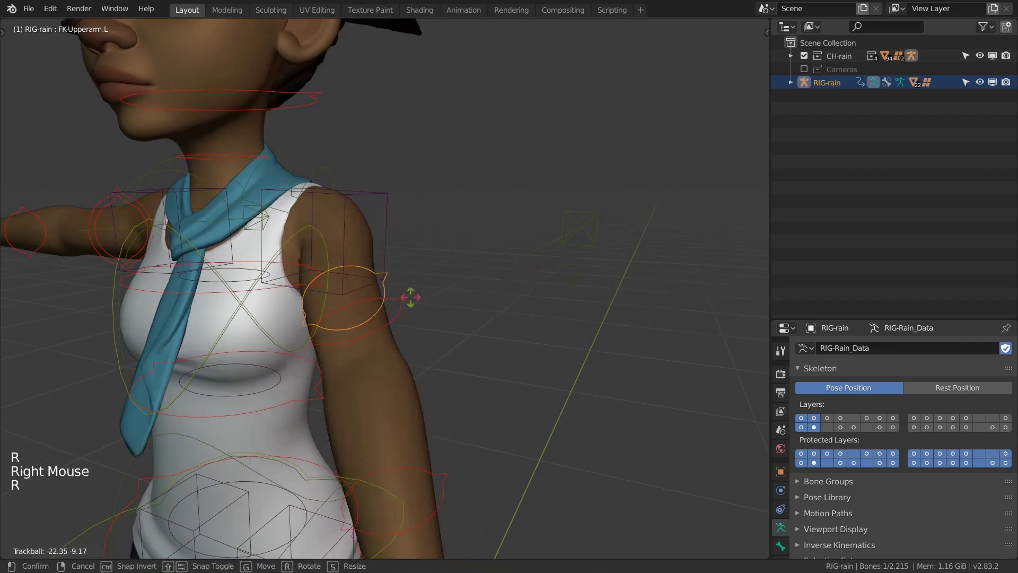
click(444, 299)
key(a)
key(a)
key(a)
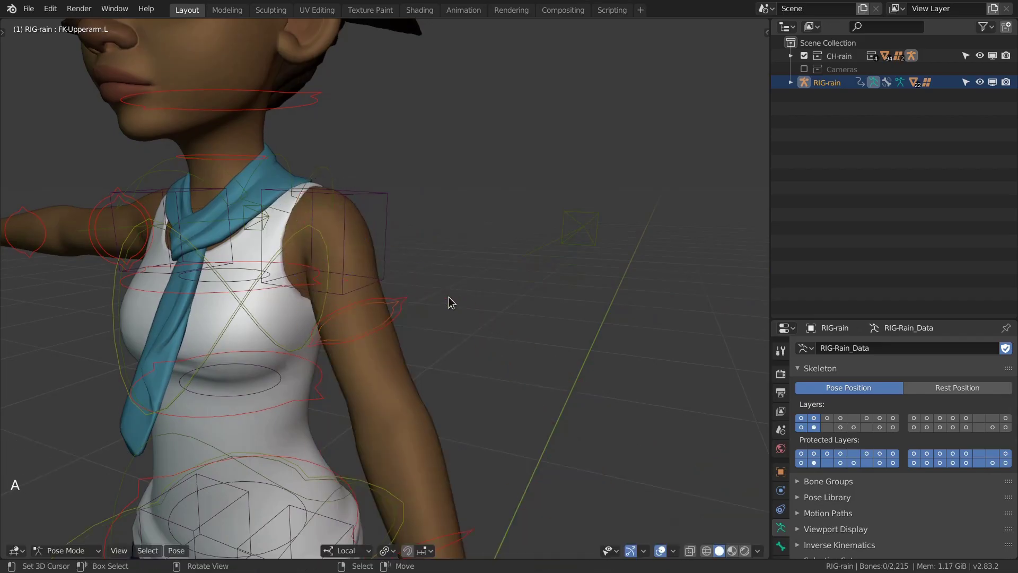
key(alt+r)
Collapse the rig Settings and turn off the IK Secondary and FK Secondary layers.
middle_drag(595, 289, 600, 289)
key(n)
click(684, 58)
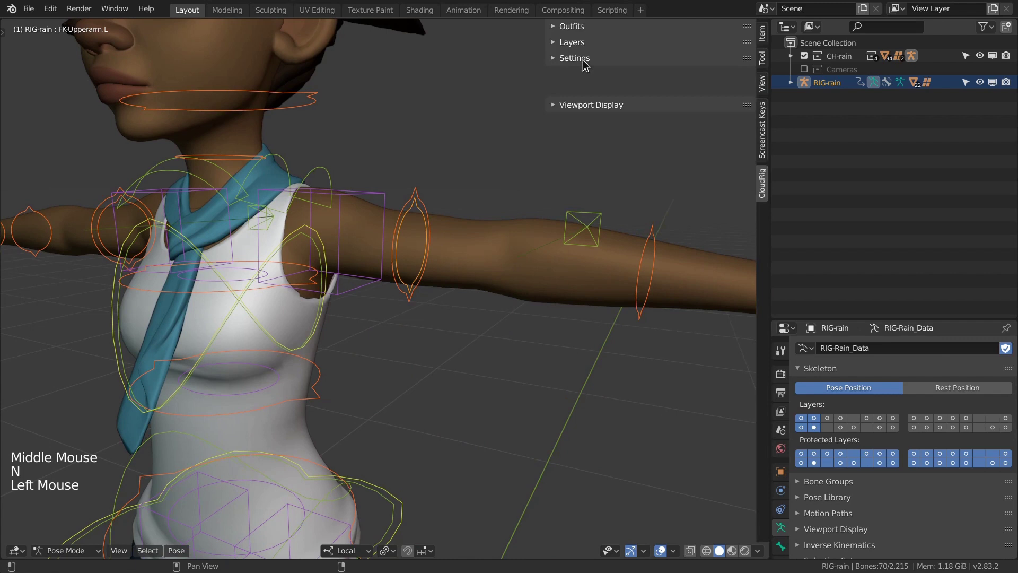
click(684, 42)
click(684, 62)
click(684, 78)
Turn on the Stretch control layer in the CloudRig rig layers panel.
key(n)
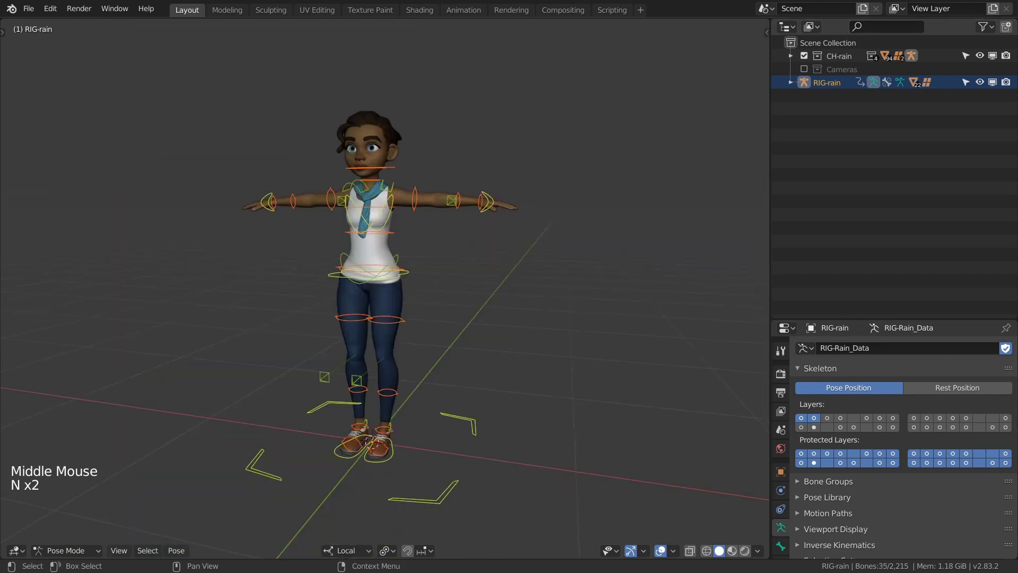
key(n)
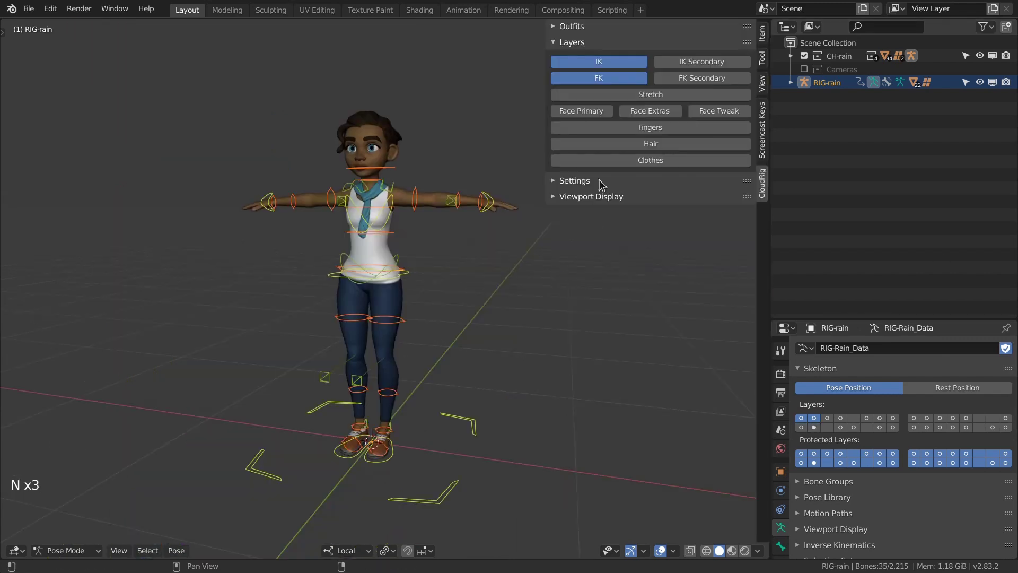
click(663, 95)
key(n)
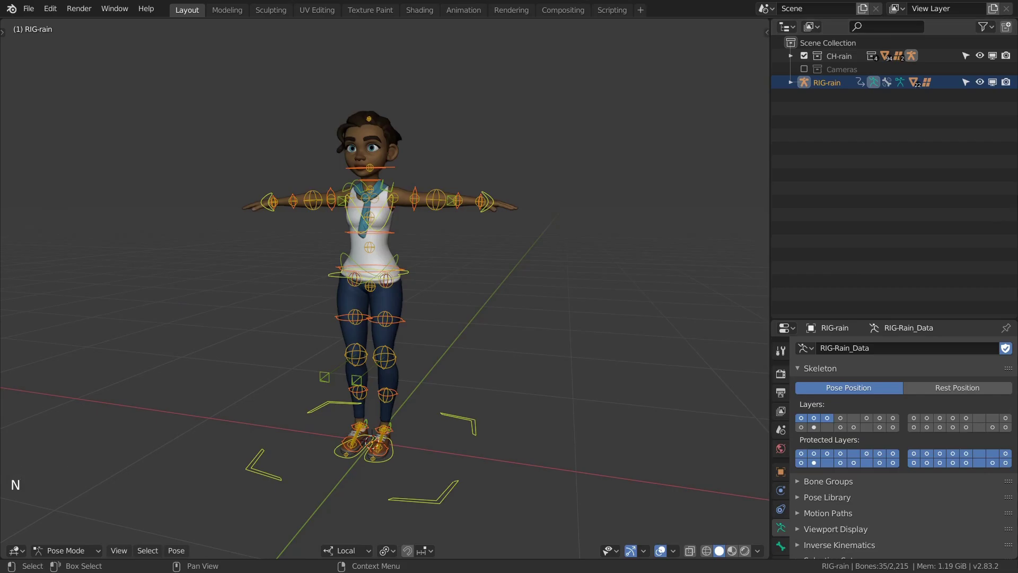
Move, scale and rotate the upper-arm stretch bone to bend the left arm.
right_click(460, 213)
key(g)
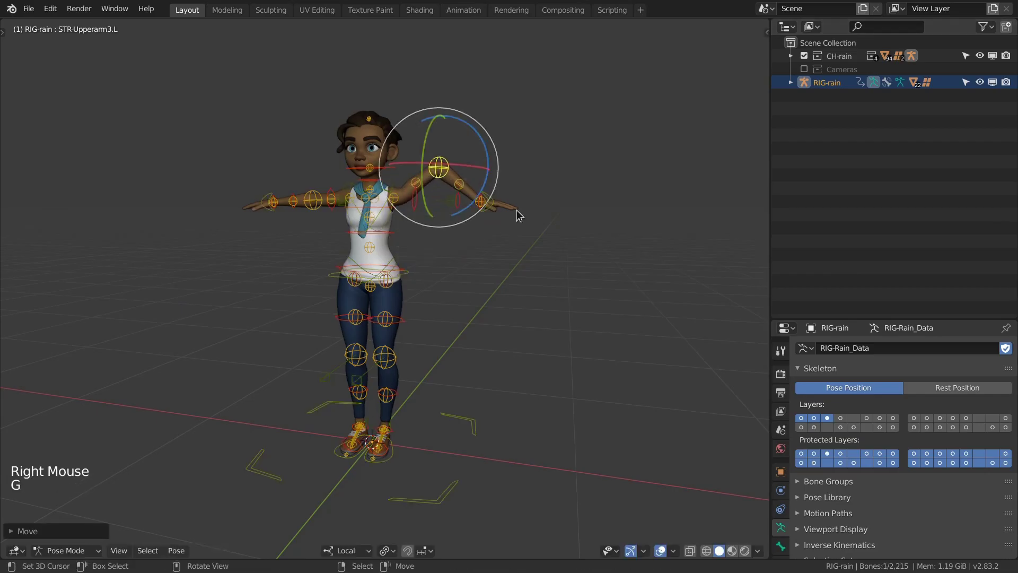
key(s)
click(470, 154)
scroll(456, 204, up, 6)
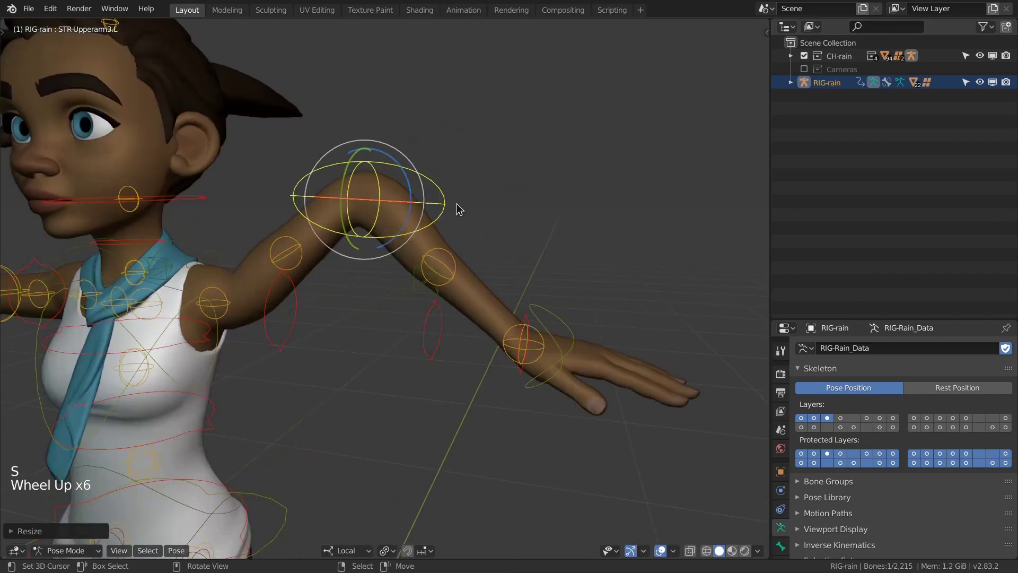
shift+middle_drag(457, 203, 509, 194)
key(r)
click(533, 221)
Move and rotate the forearm stretch bone to bend the left forearm.
right_click(527, 219)
key(g)
click(562, 239)
key(r)
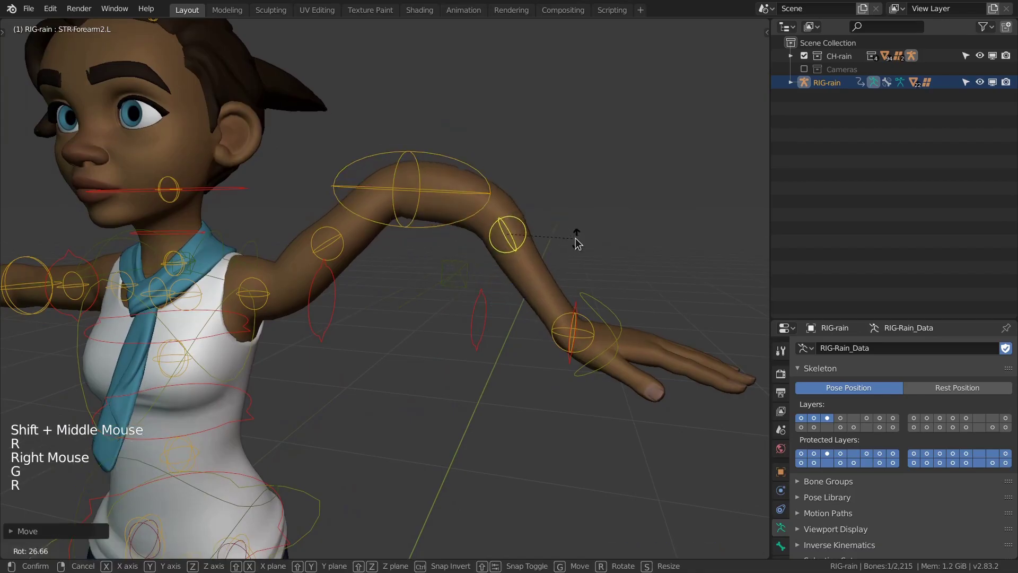
key(s)
key(r)
click(654, 220)
key(alt+x)
key(alt+x)
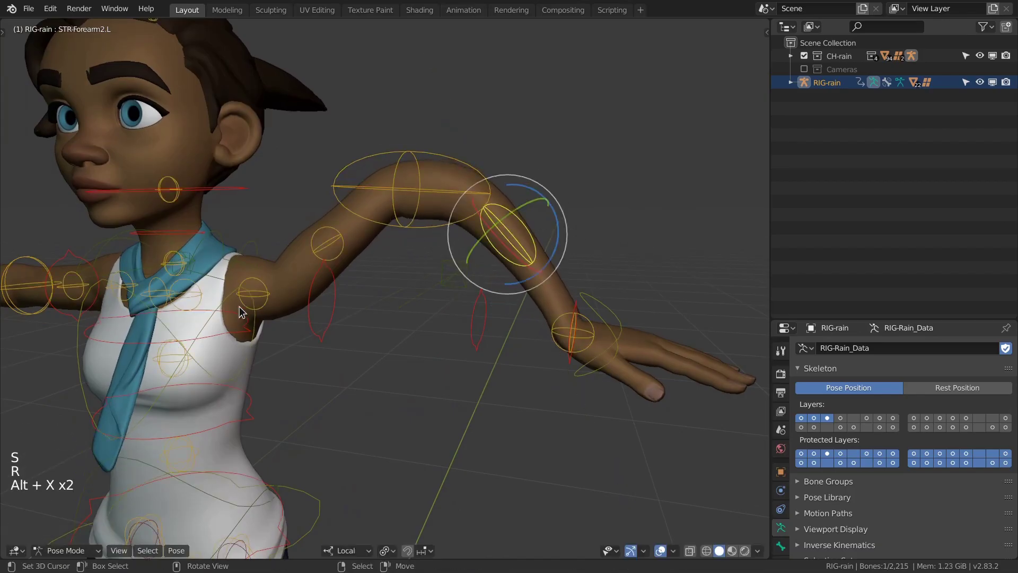
Rotate and scale the second upper-arm and shoulder-end stretch bones to bulge the arm.
right_click(329, 247)
key(r)
click(474, 224)
key(s)
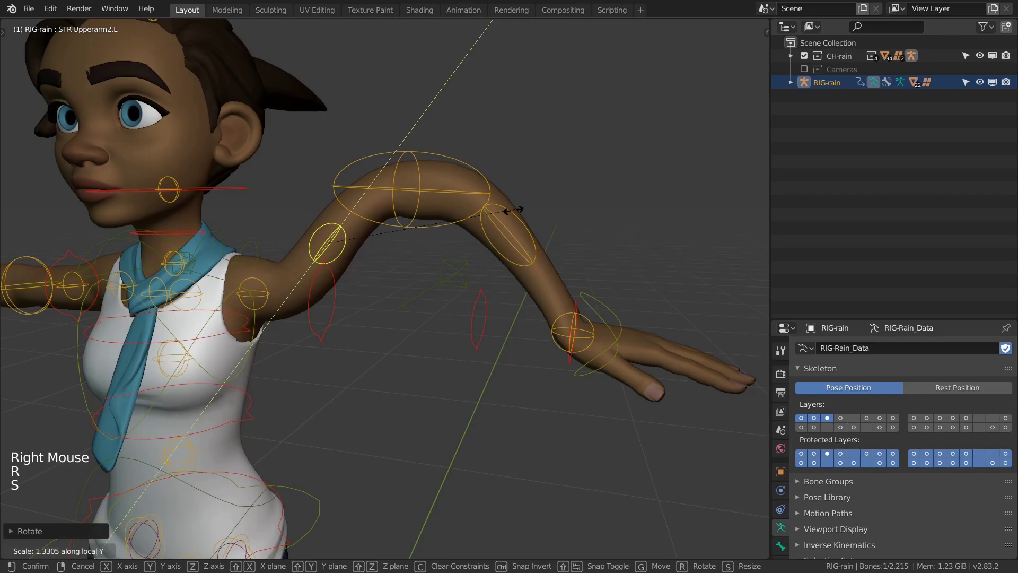
click(273, 295)
right_click(255, 293)
key(r)
key(s)
click(403, 244)
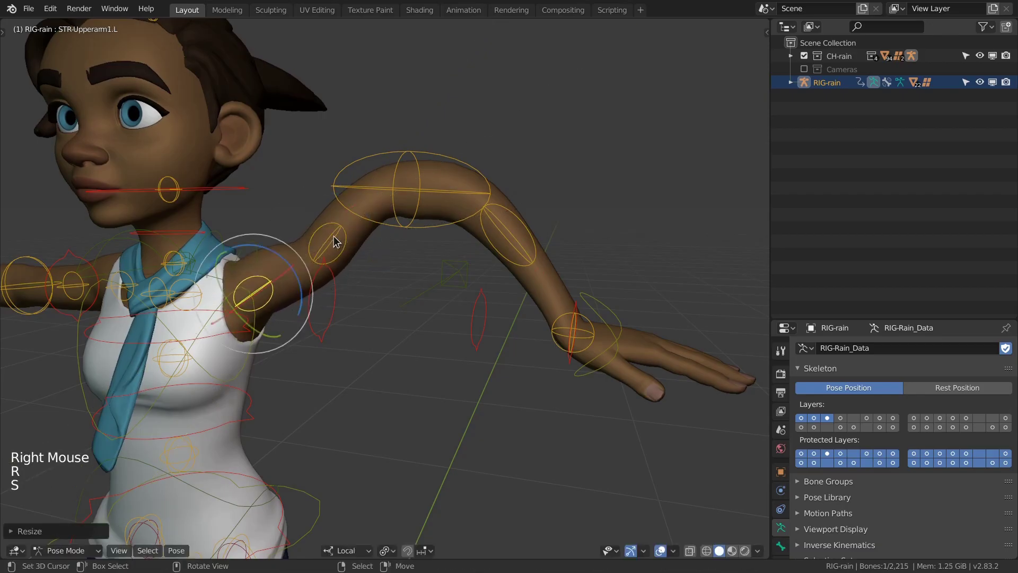
Move and rotate the upper-arm and mid upper-arm stretch bones to reshape the arm.
right_click(329, 243)
key(g)
click(370, 207)
key(r)
click(423, 219)
right_click(467, 204)
key(g)
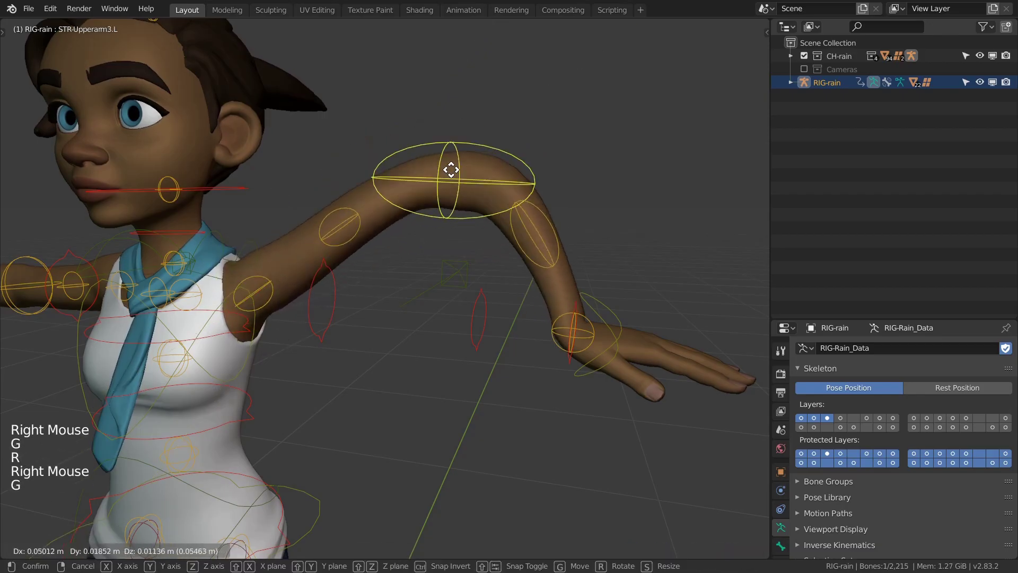
click(449, 167)
Select all bones and clear their rotations and locations.
key(a)
key(a)
key(a)
key(alt+r)
key(alt+g)
Straighten the left arm and hide the Stretch control layer.
key(alt+a)
middle_click(444, 219)
key(n)
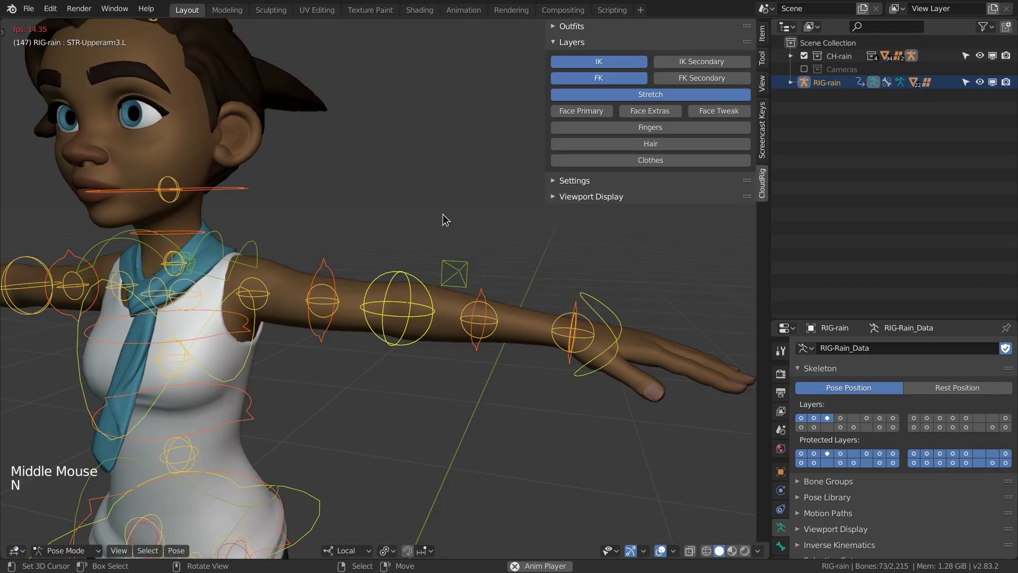
click(641, 95)
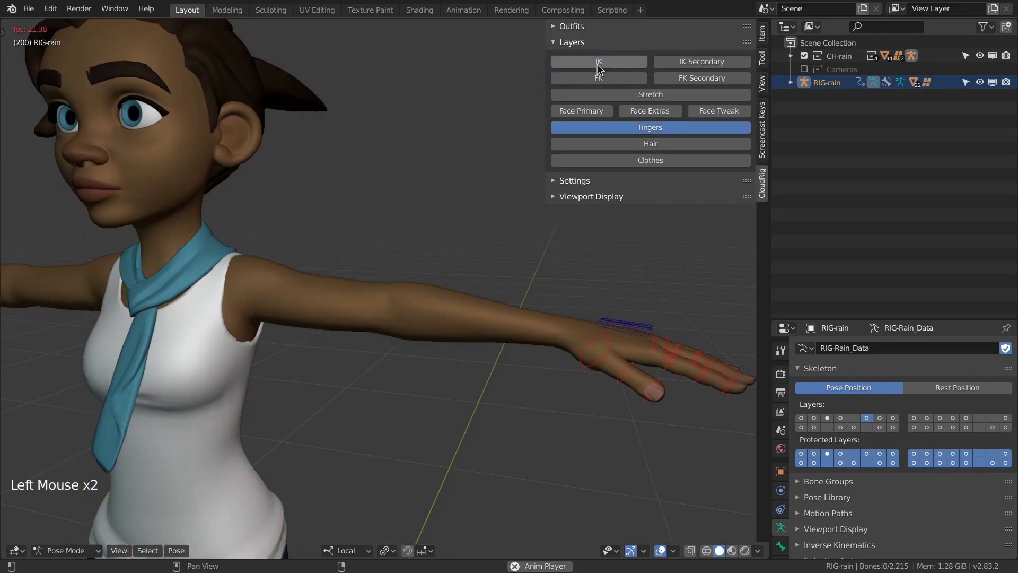
key(n)
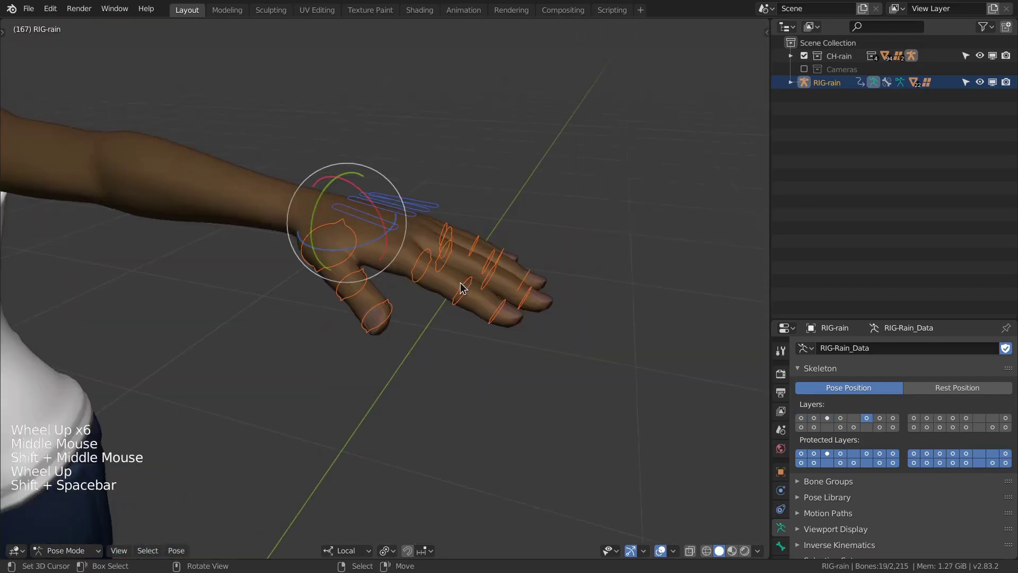
Box-select the left hand's finger bones and curl them into a fist on local X.
scroll(464, 286, up, 1)
shift+middle_drag(463, 287, 425, 286)
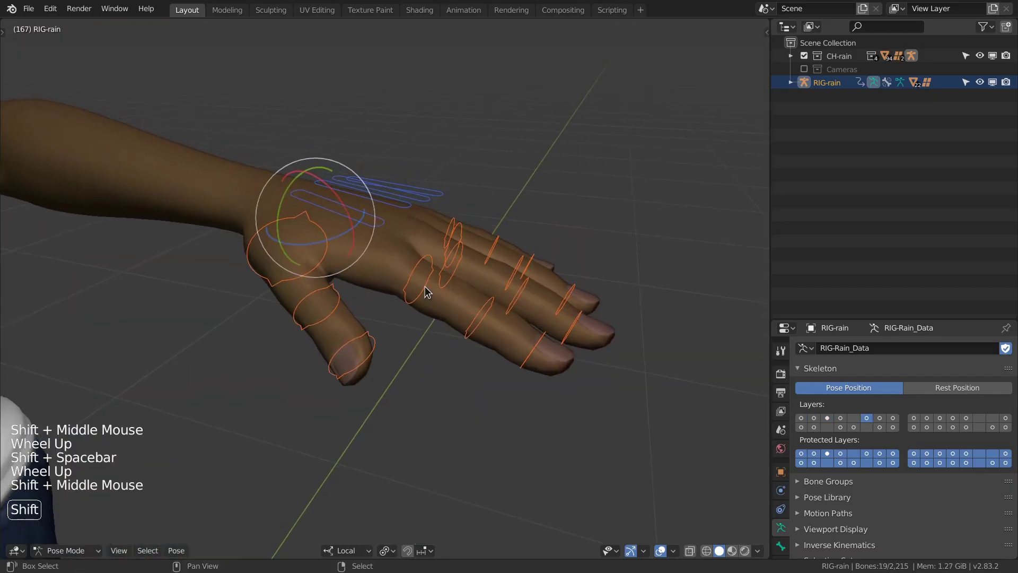
key(a)
drag(483, 281, 624, 310)
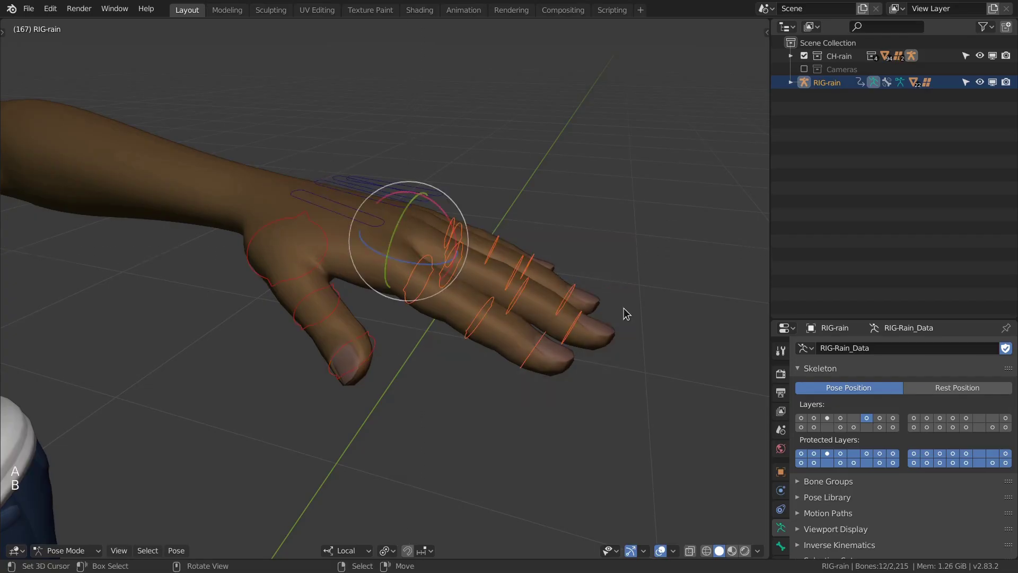
key(r)
key(x)
click(386, 370)
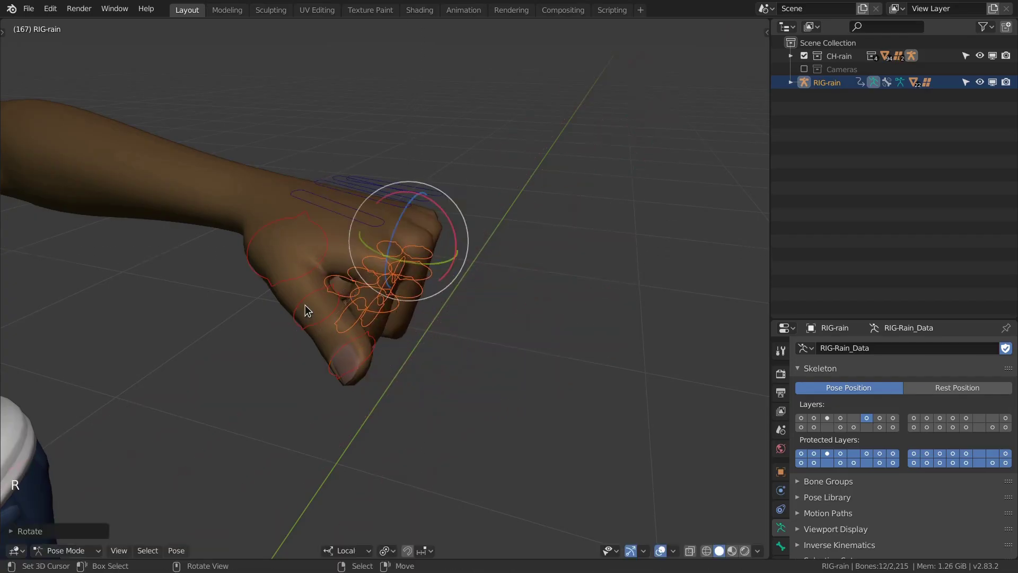
Bend the left thumb's base and thumb bones down into the fist.
right_click(250, 257)
key(r)
key(r)
click(265, 317)
key(a)
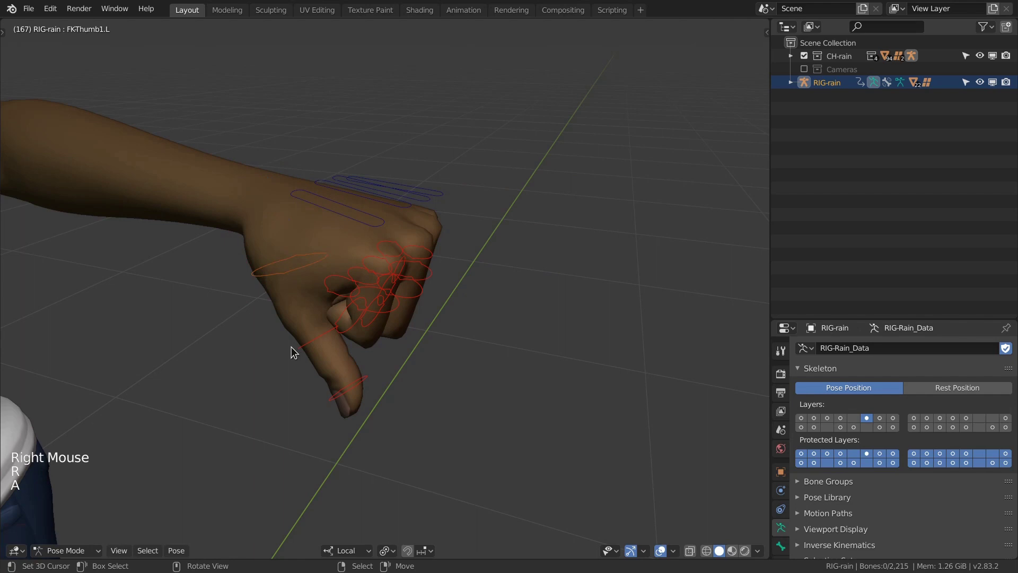
drag(345, 416, 345, 417)
key(r)
key(x)
click(485, 383)
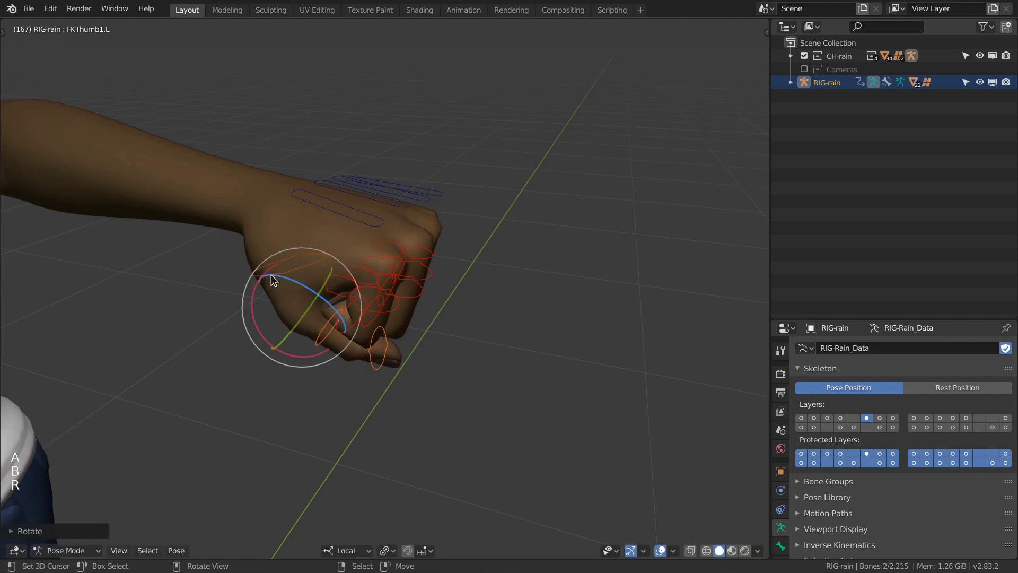
right_click(272, 275)
Rotate the thumb base bone and clear the bones' scaling.
key(r)
click(371, 244)
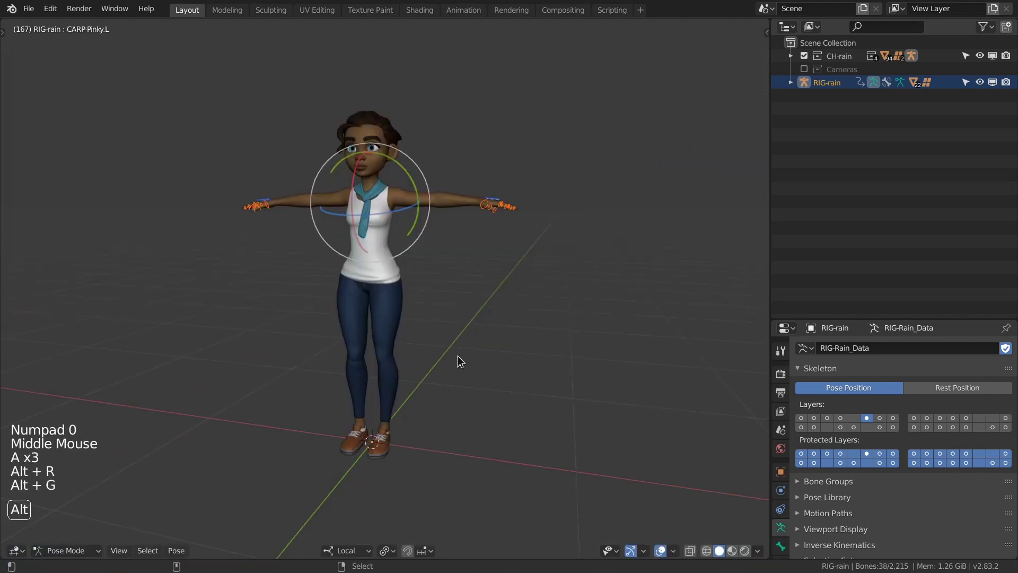
key(alt+s)
Show the Hair and Clothes control layers and hide the Fingers layer.
key(n)
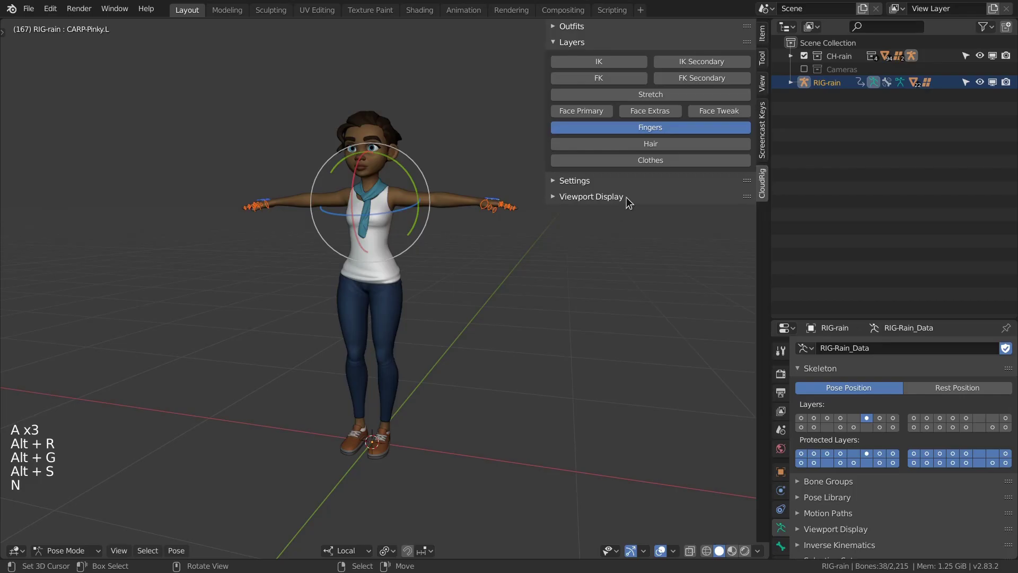
click(651, 144)
click(651, 160)
click(651, 127)
key(n)
Swing Rain's ponytail to the side by rotating its ponytail bones.
scroll(371, 128, up, 5)
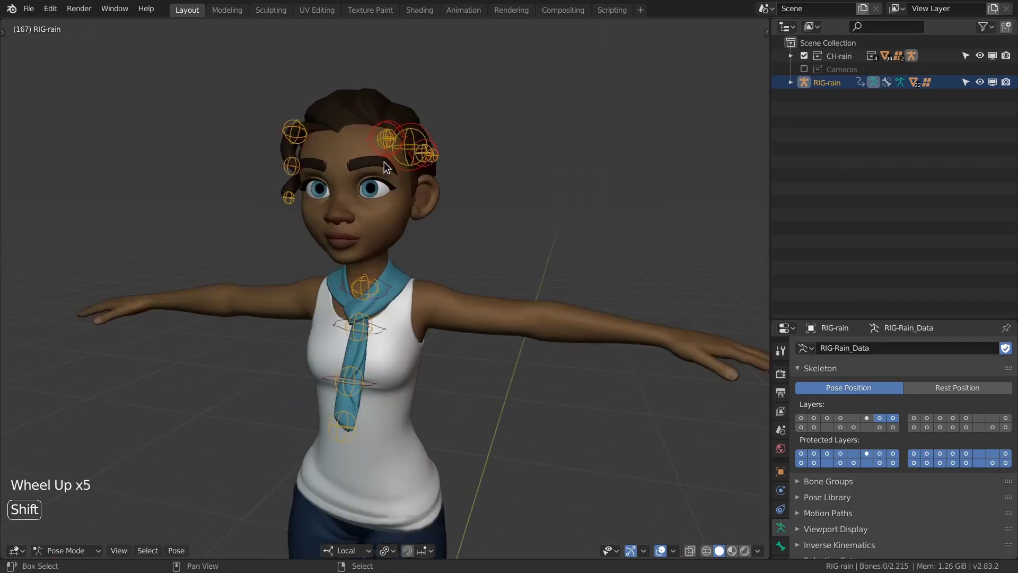
shift+middle_drag(384, 161, 371, 149)
middle_drag(371, 149, 477, 138)
key(a)
key(a)
key(a)
right_click(573, 168)
key(r)
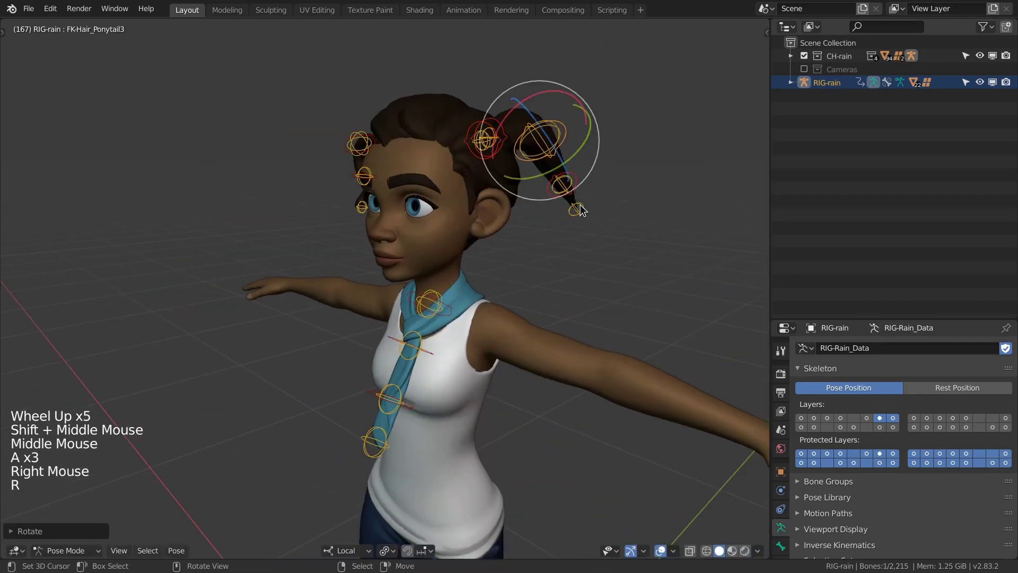
click(586, 190)
middle_drag(586, 191, 530, 223)
right_click(530, 233)
Finish rotating the ponytail bone and turn on the Face Primary control layer.
key(r)
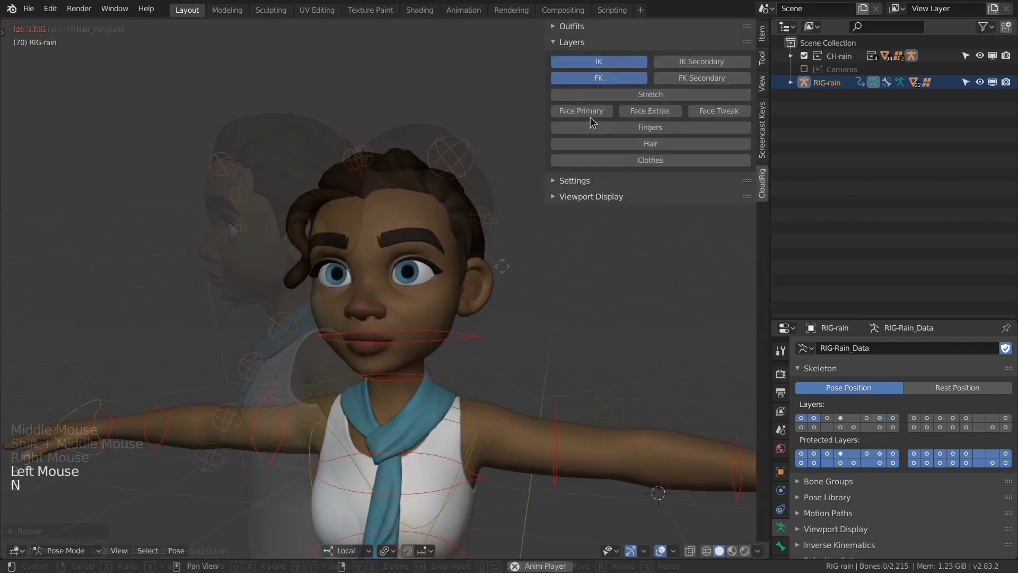
click(597, 113)
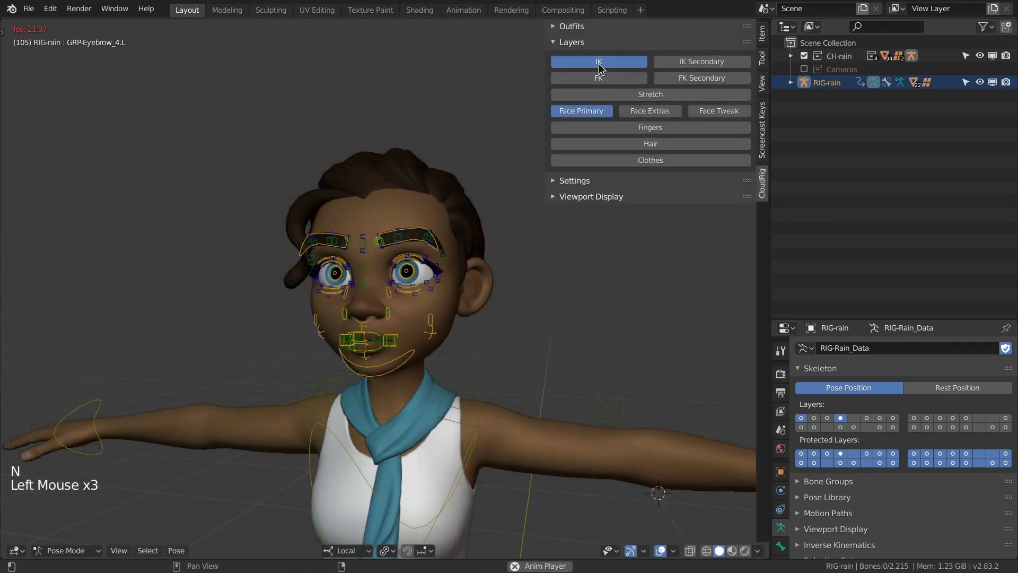
scroll(442, 240, up, 4)
key(n)
shift+middle_drag(442, 240, 441, 223)
Lower the left eyebrow master control and raise and tilt the left lower eyelid.
right_click(440, 224)
key(g)
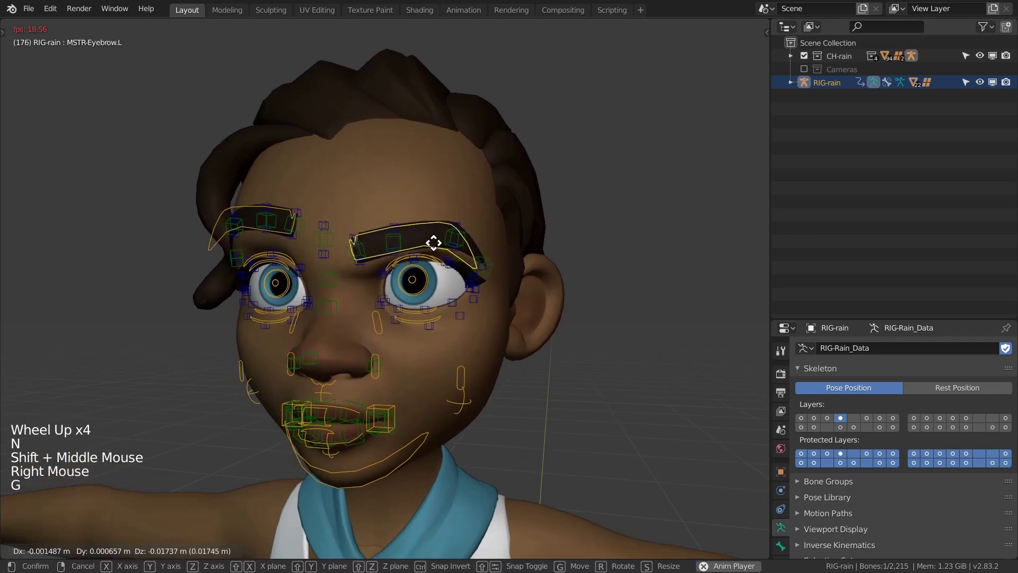
click(423, 266)
right_click(436, 310)
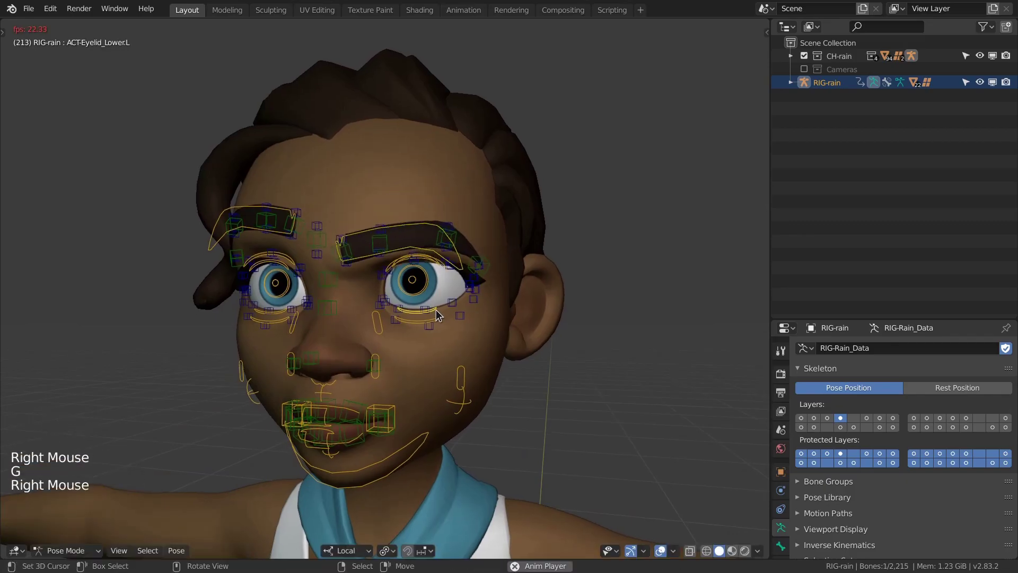
key(g)
click(454, 325)
key(r)
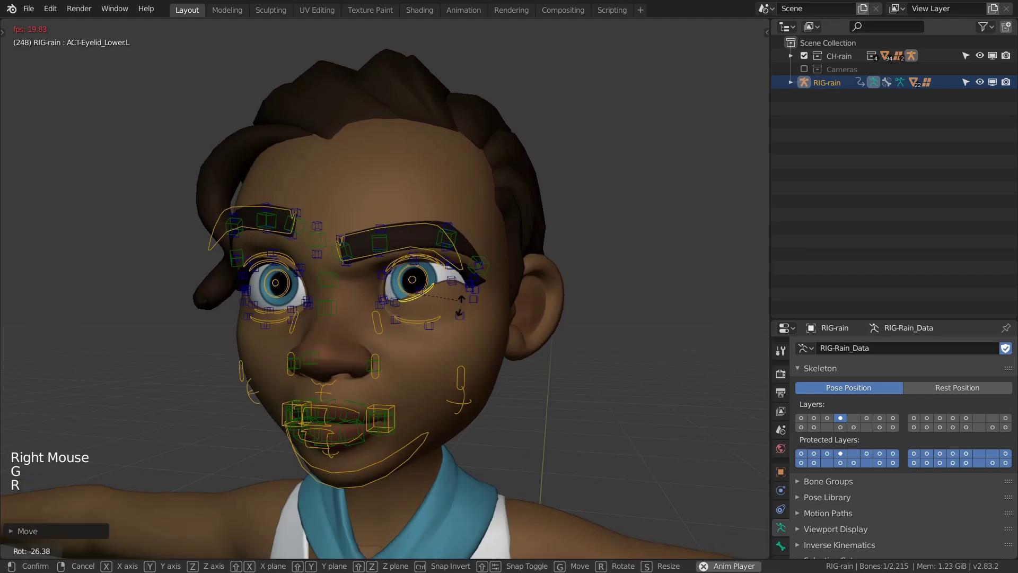
click(455, 317)
Raise the left sneer and outer cheek controls and move the cheek puff control.
key(g)
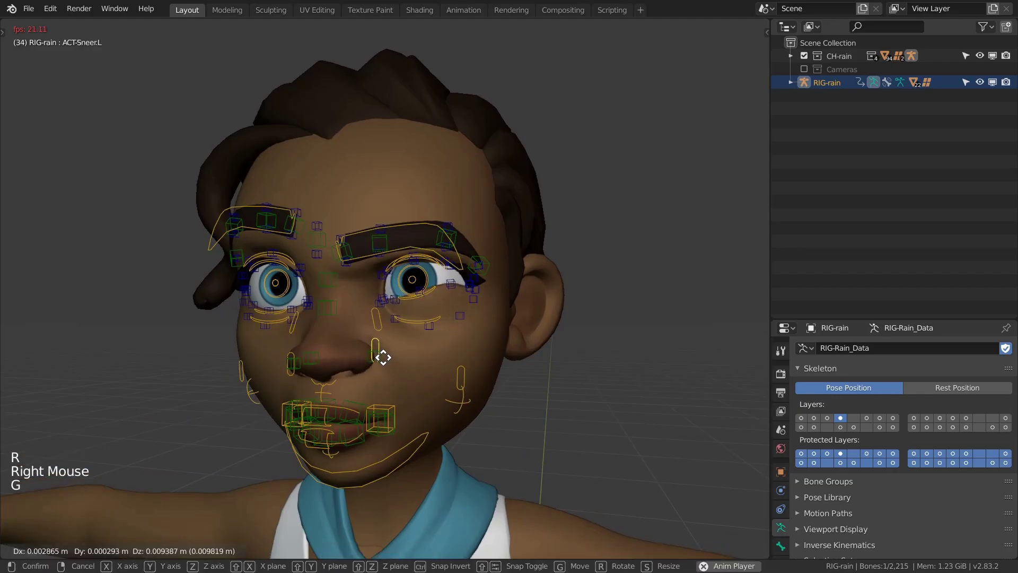
click(382, 357)
key(g)
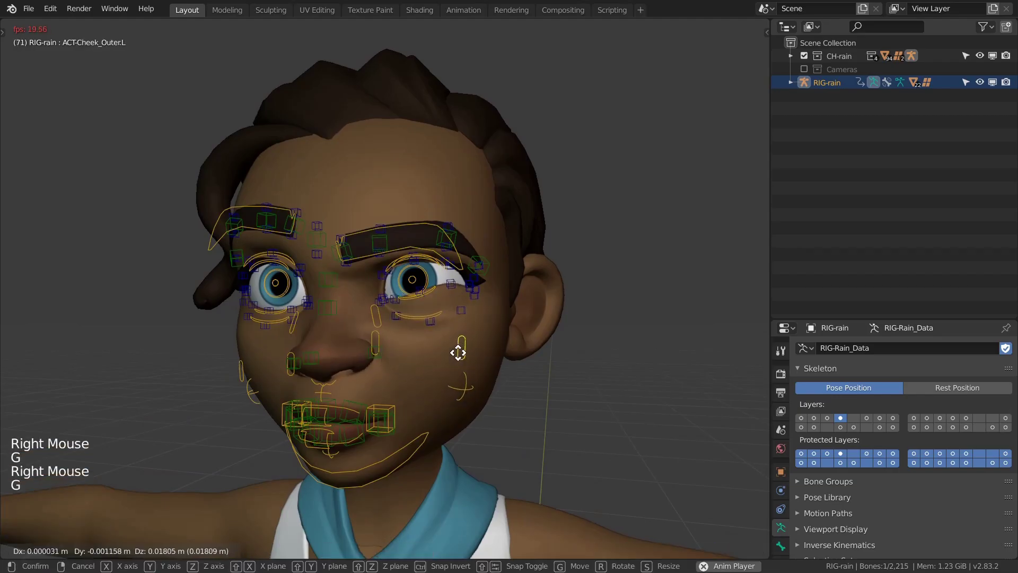
click(458, 353)
right_click(464, 395)
key(g)
click(480, 420)
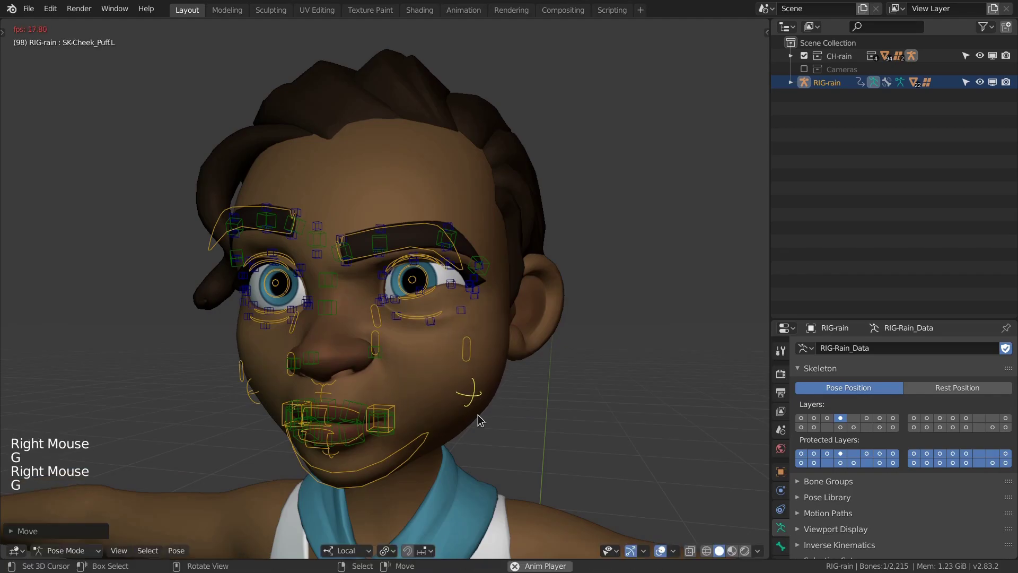
Open the mouth with the jaw control, close it again, and move the left lip corner.
right_click(405, 449)
key(r)
click(407, 455)
key(alt+r)
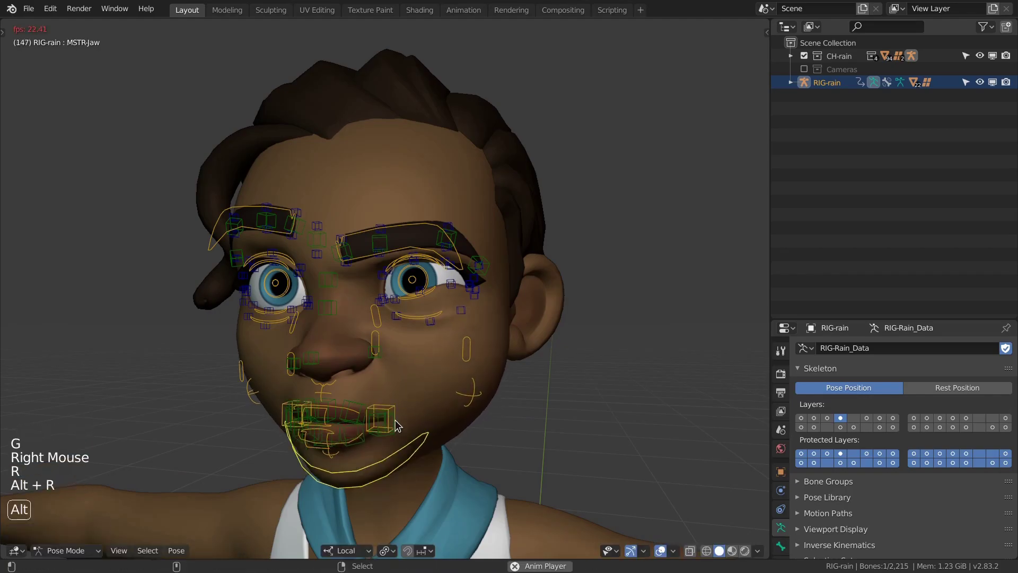
right_click(396, 424)
key(g)
right_click(406, 419)
key(g)
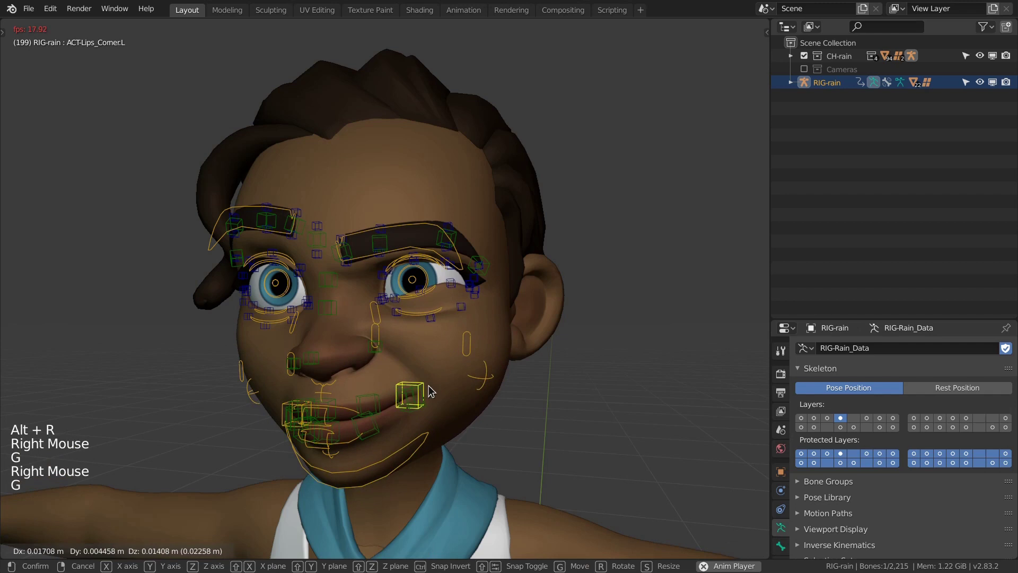
click(431, 394)
key(alt+g)
Select all face bones and clear their rotation and location back to rest.
key(a)
key(a)
key(a)
key(alt+r)
key(alt+g)
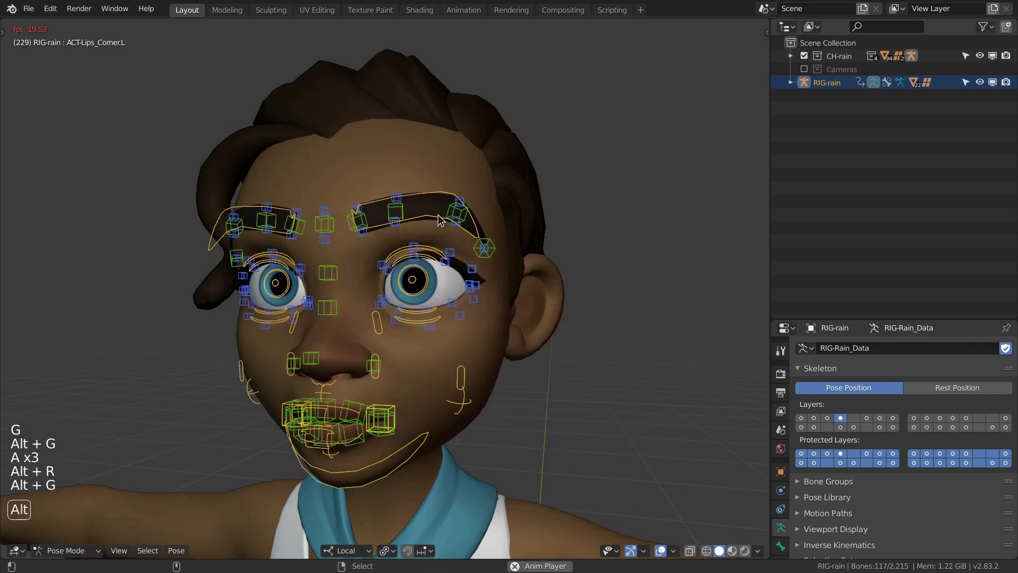
Reposition the GRP-Eyebrow_4.L eyebrow bone and the GRP-Nose_Bridge control.
right_click(400, 212)
key(g)
right_click(370, 223)
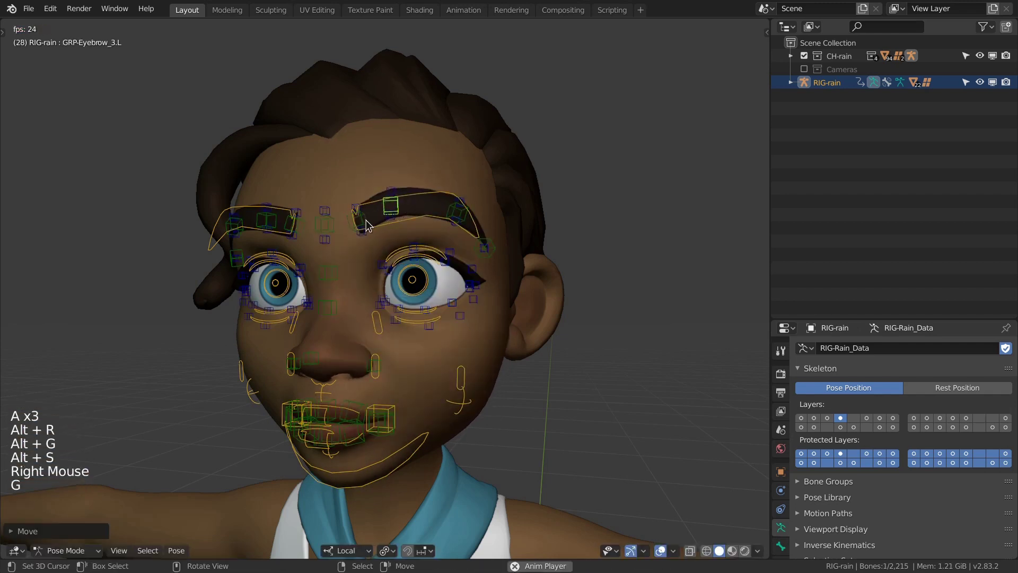
key(g)
click(366, 207)
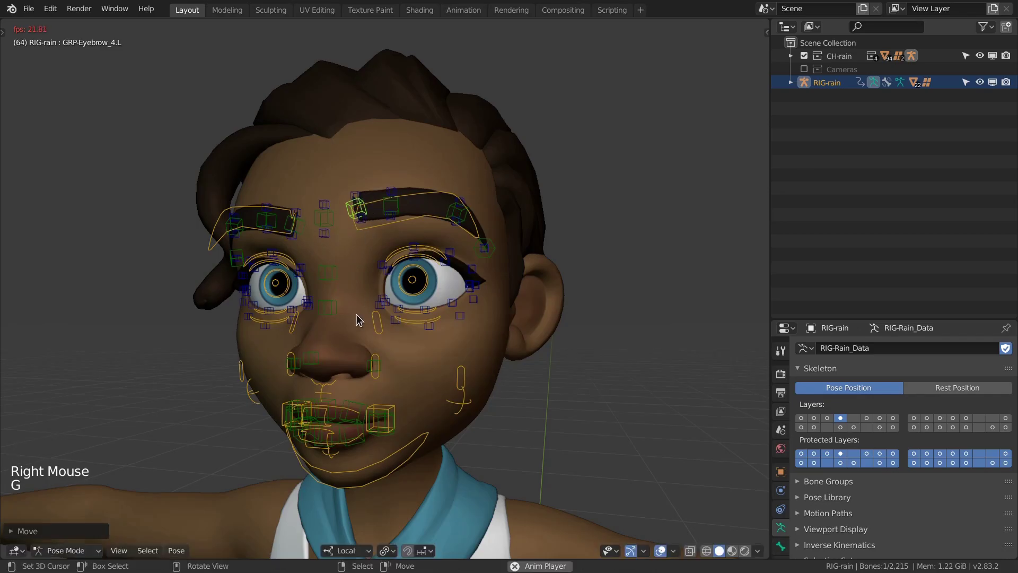
right_click(333, 294)
key(g)
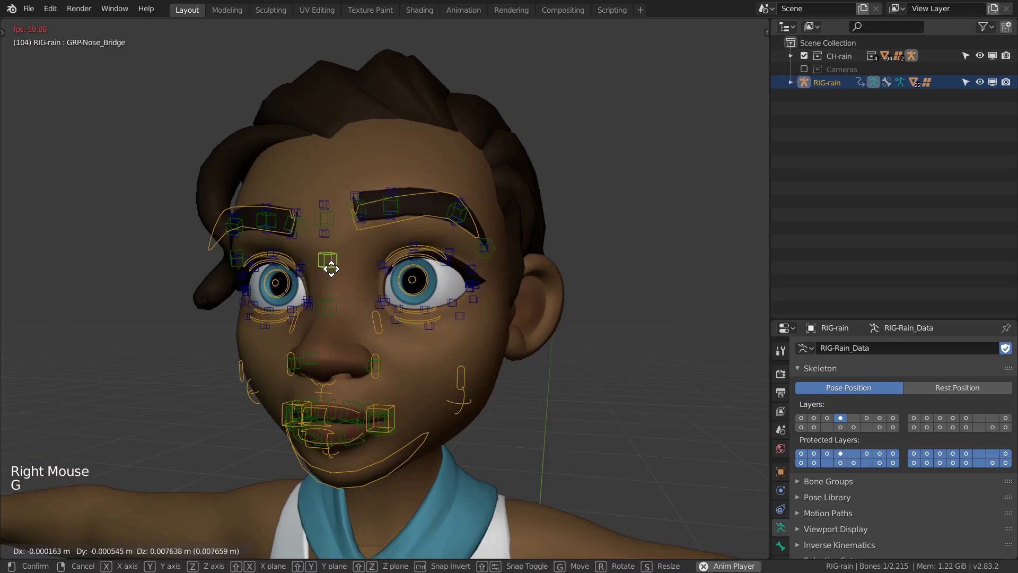
click(332, 269)
Test-move eyelid crease bones BB-EyeLid_Crease_5.L, 6.L and 7.L, cancelling each move.
middle_drag(332, 269, 381, 300)
scroll(382, 300, up, 9)
right_click(363, 297)
key(g)
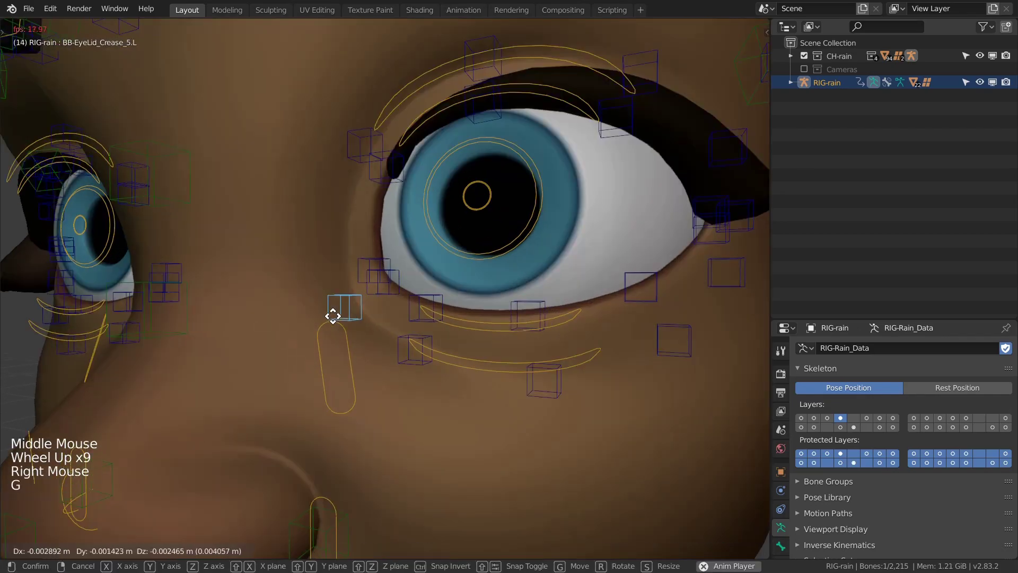
right_click(333, 316)
right_click(408, 368)
key(g)
right_click(395, 361)
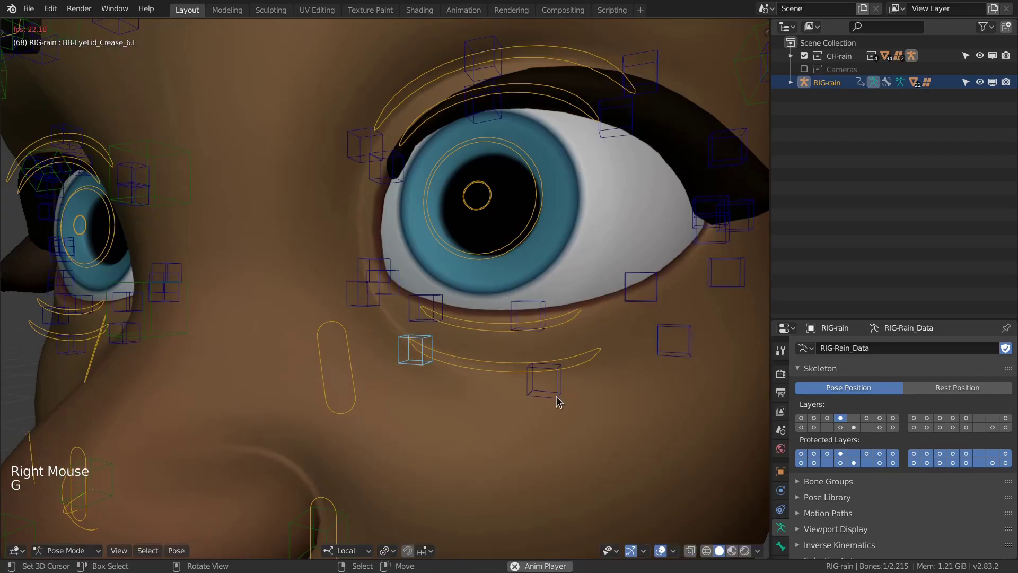
right_click(551, 389)
key(g)
right_click(583, 393)
scroll(583, 393, down, 4)
middle_drag(583, 393, 529, 381)
scroll(531, 419, down, 2)
Clear the whole pose, then show the Face Extras layer instead of Face Primary.
key(n)
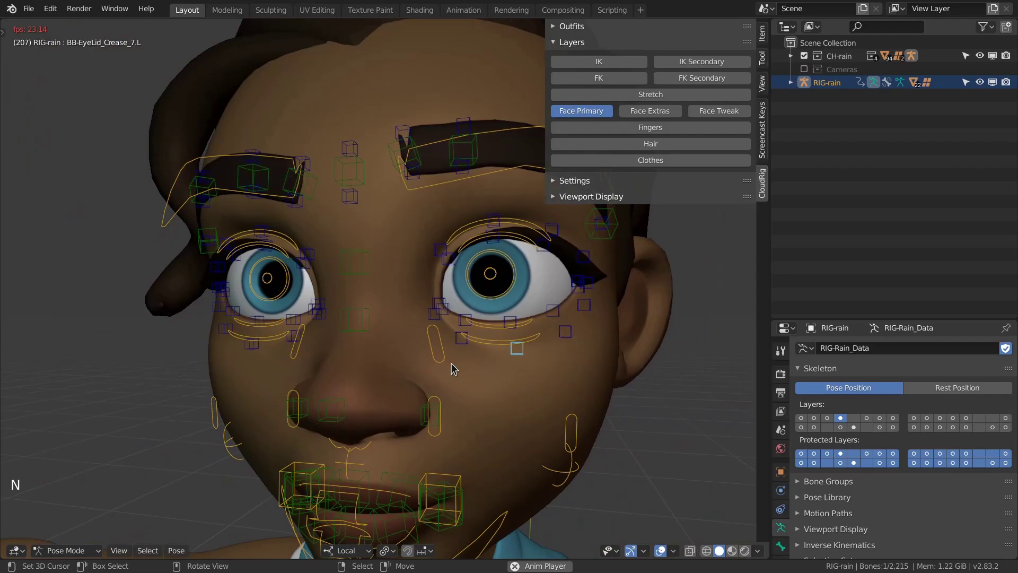
key(a)
key(a)
key(a)
key(alt+r)
key(alt+g)
key(alt+s)
click(629, 113)
click(602, 112)
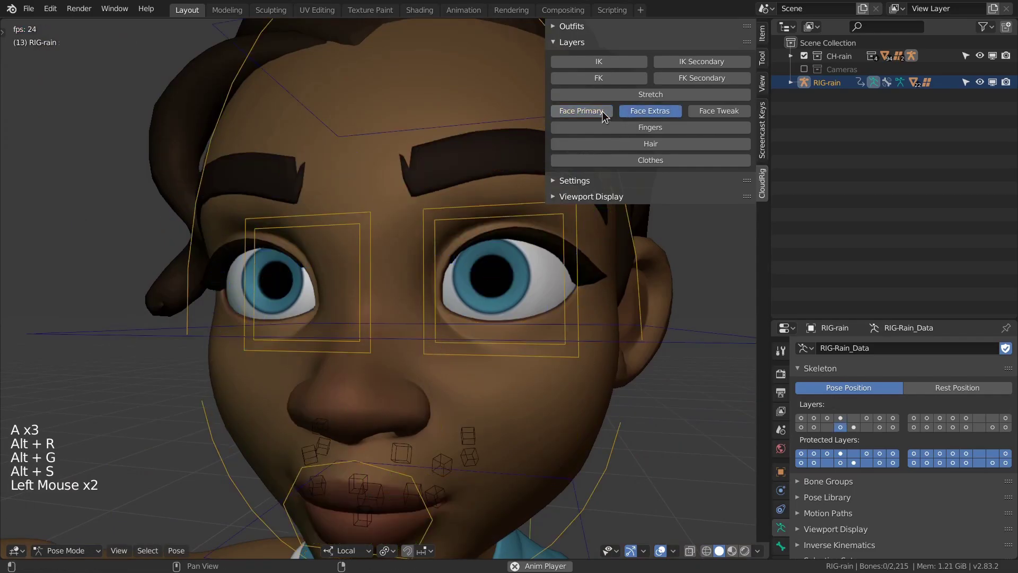
scroll(418, 256, down, 4)
key(n)
Rotate the MSTR-Head_Upper and MSTR-Head_Lower controls to tilt the head and jaw.
right_click(541, 219)
key(r)
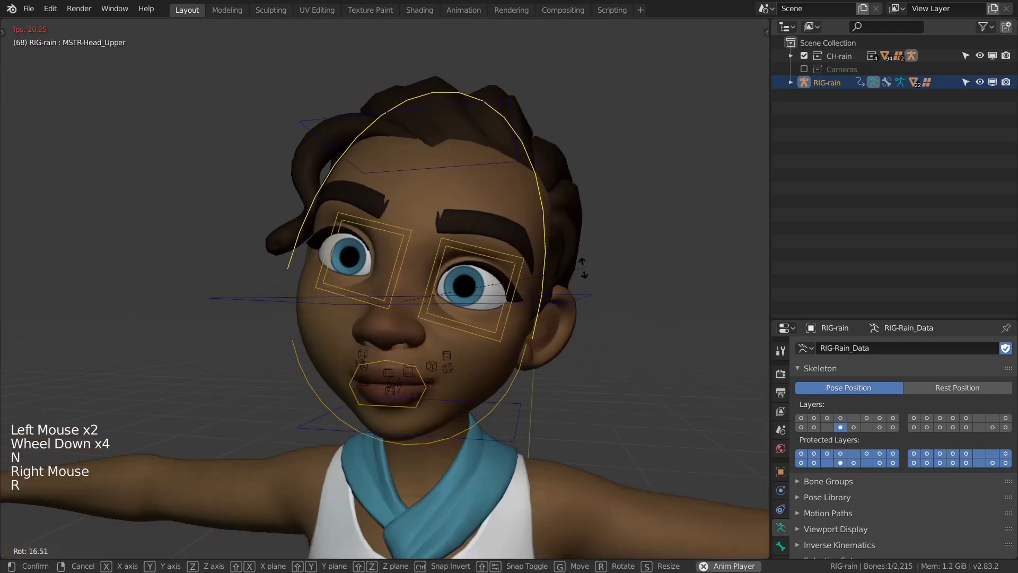
right_click(517, 381)
key(r)
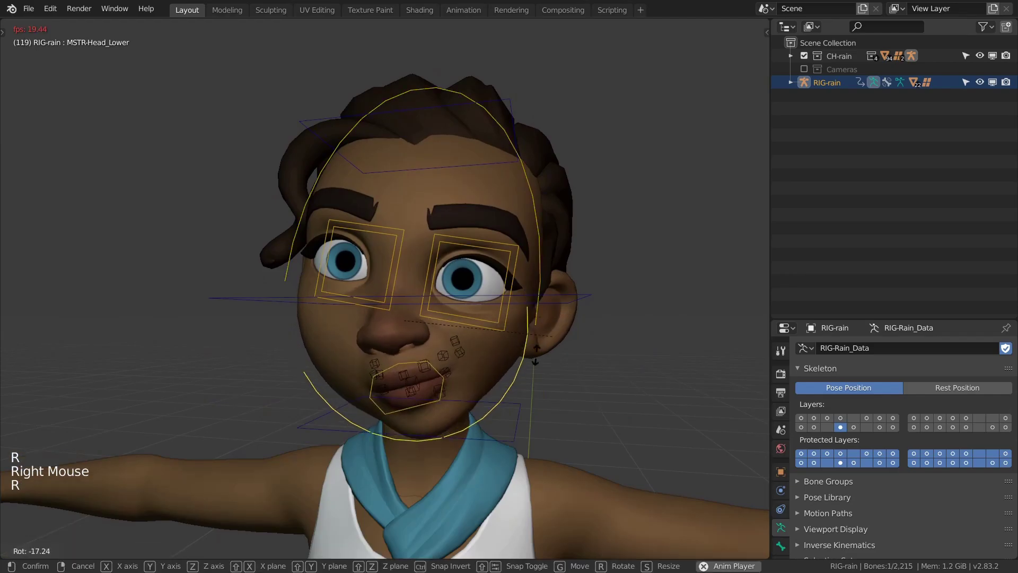
click(492, 347)
Move and trackball-tilt the LTC-Head_Top control, then clear the head and face rotations.
right_click(512, 140)
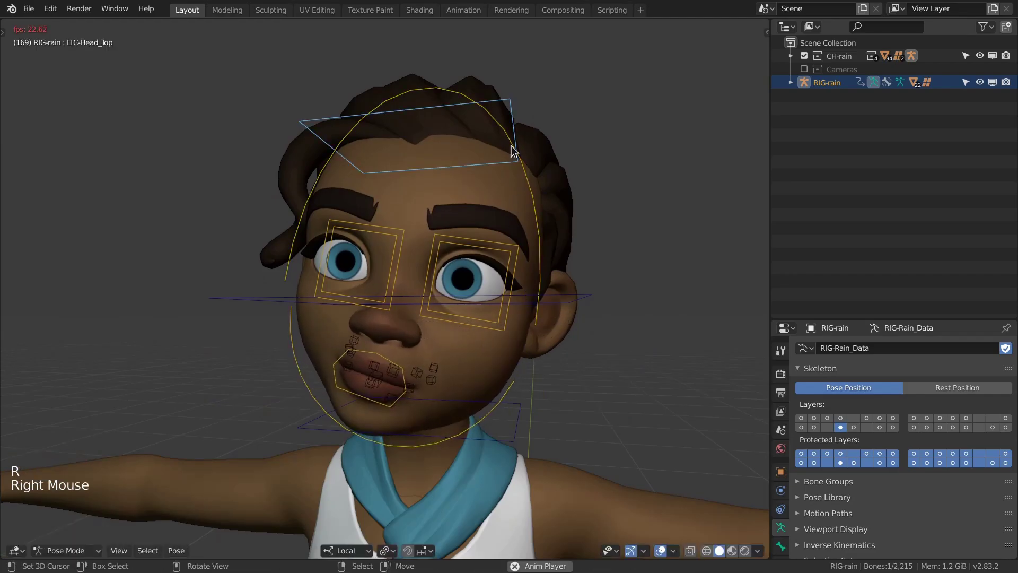
scroll(513, 140, down, 1)
middle_drag(512, 149, 450, 159)
key(g)
click(561, 334)
key(r)
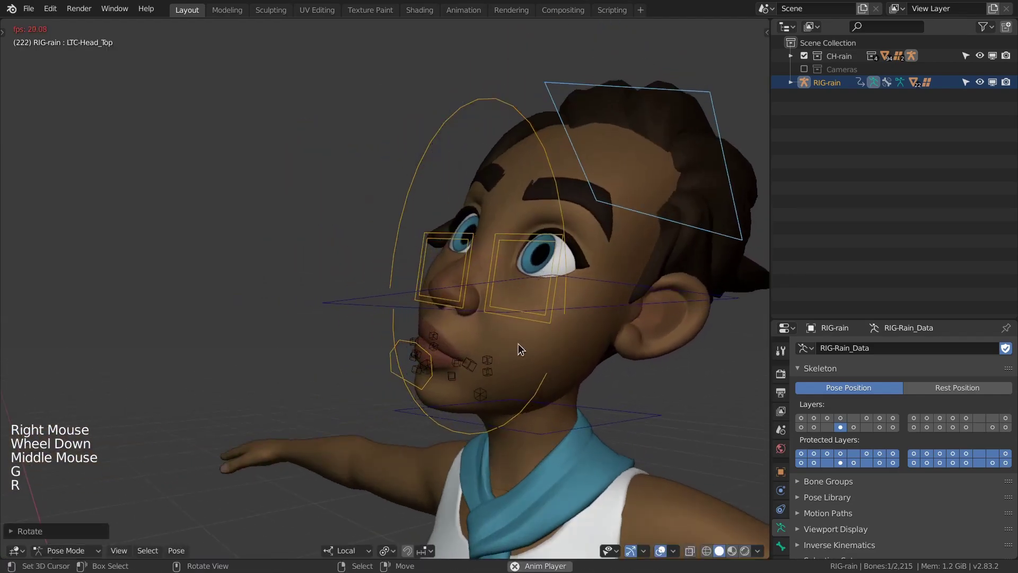
key(r)
click(600, 277)
key(alt+r)
key(alt+g)
key(a)
key(a)
key(a)
key(alt+r)
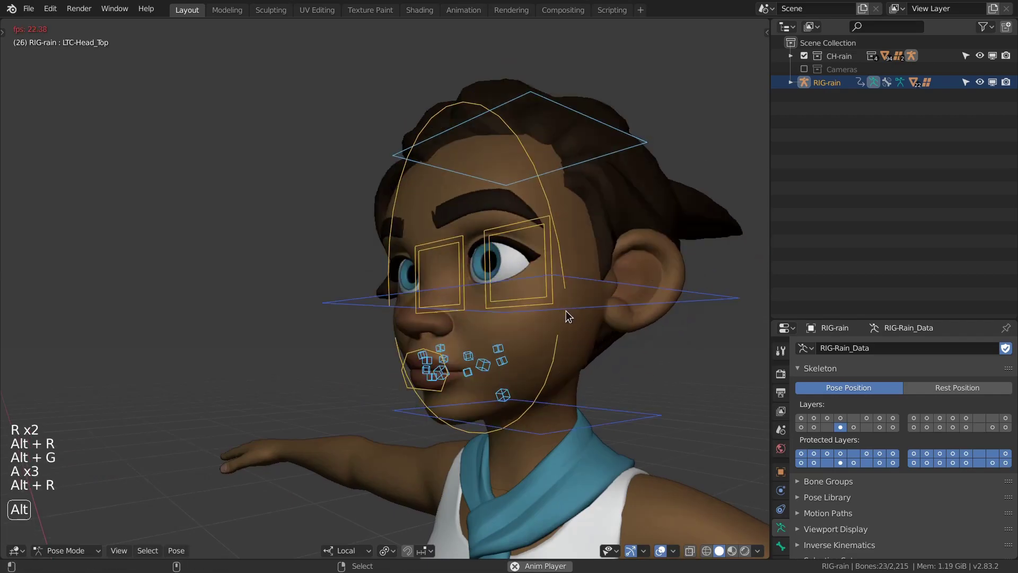
Scale and move the MSTR-Eyering.L eye ring, then clear all bones' rotation, location and scale.
scroll(543, 281, up, 3)
middle_drag(528, 331, 557, 281)
right_click(543, 281)
key(s)
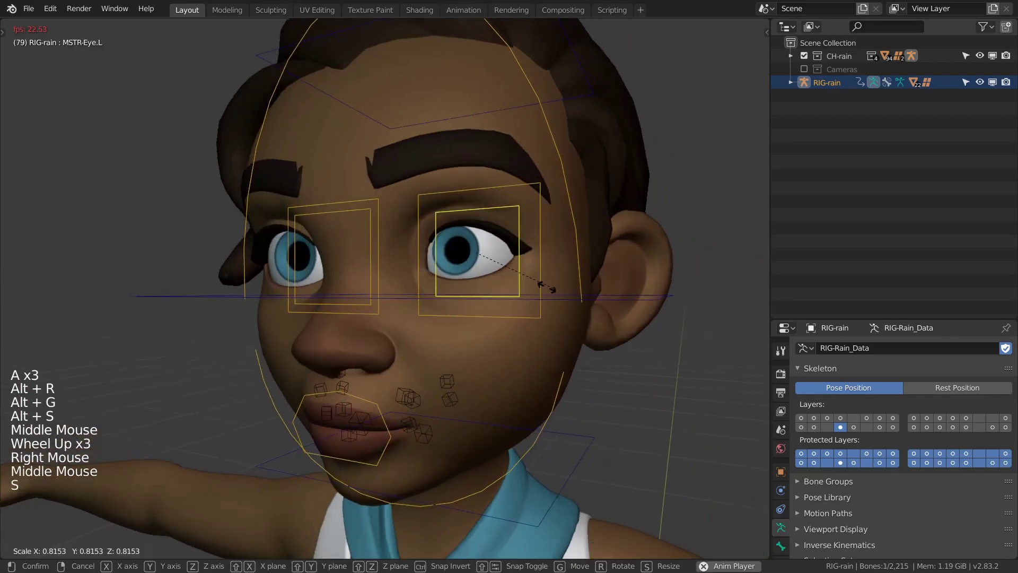
right_click(541, 284)
right_click(527, 285)
key(s)
key(g)
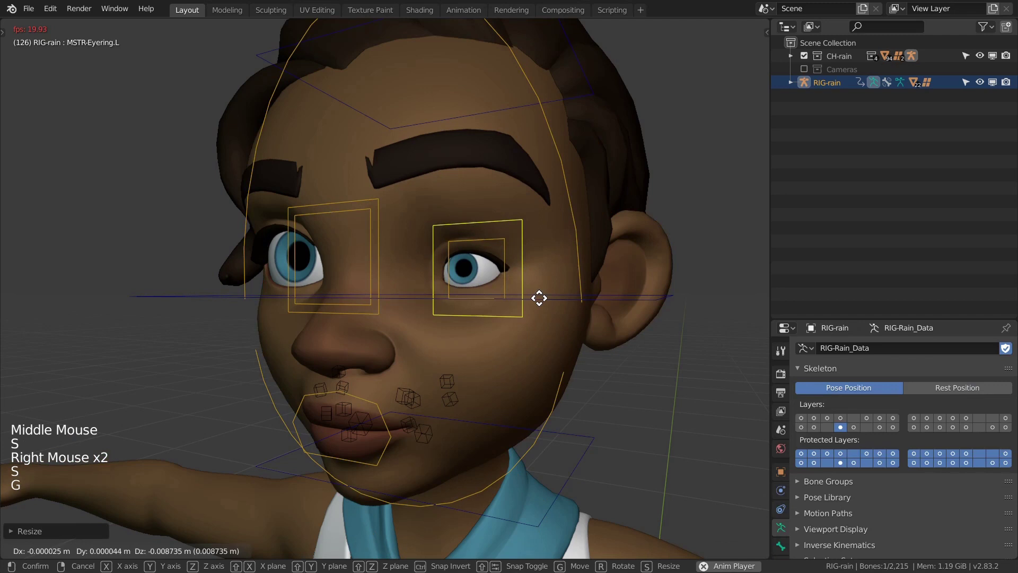
click(518, 280)
key(a)
key(a)
key(a)
key(alt+r)
key(alt+g)
key(alt+s)
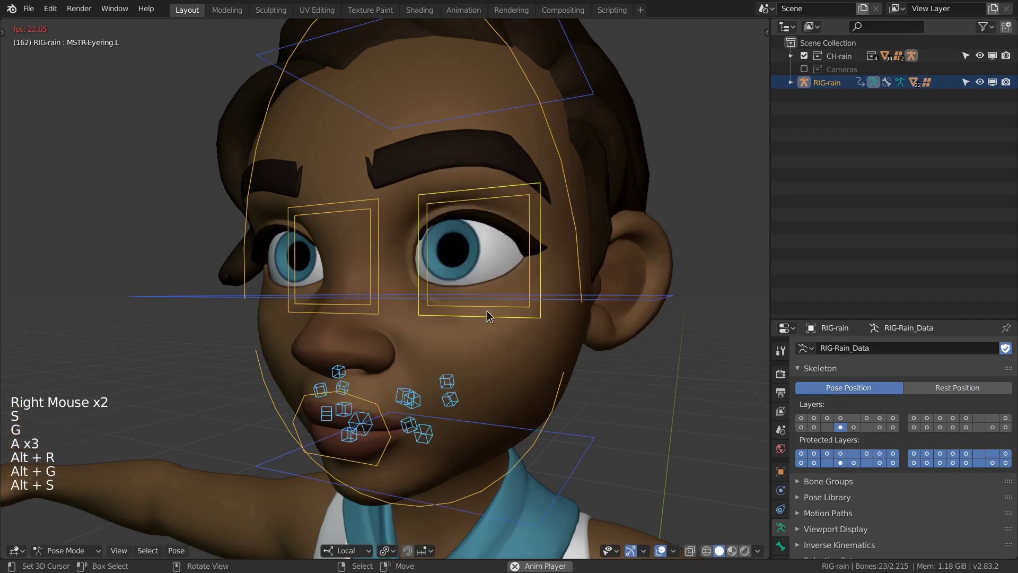
Move the whole mouth with the TGT-MSTR-Mouth_Pivot control.
right_click(388, 442)
middle_drag(388, 441, 412, 428)
key(g)
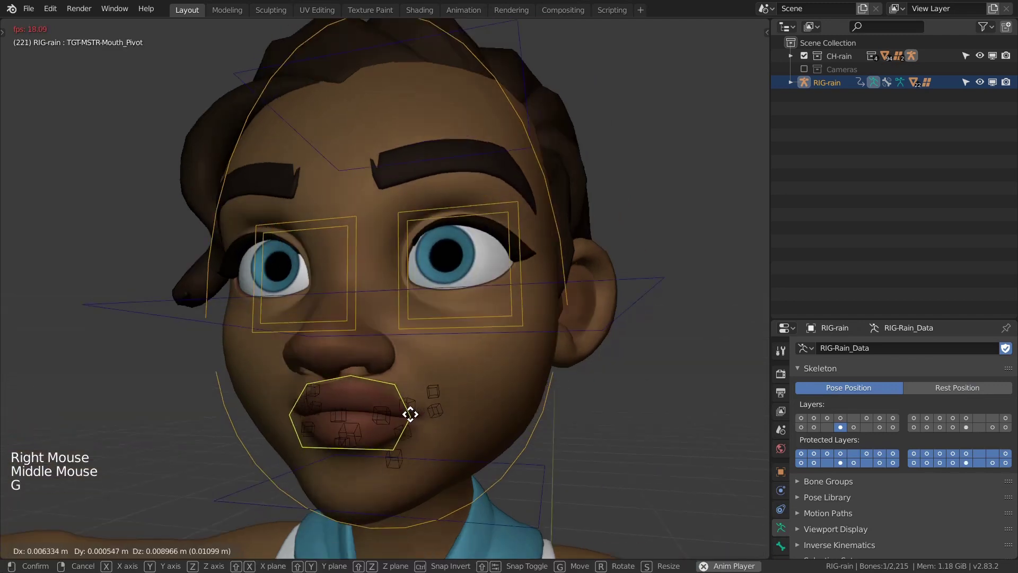
click(377, 440)
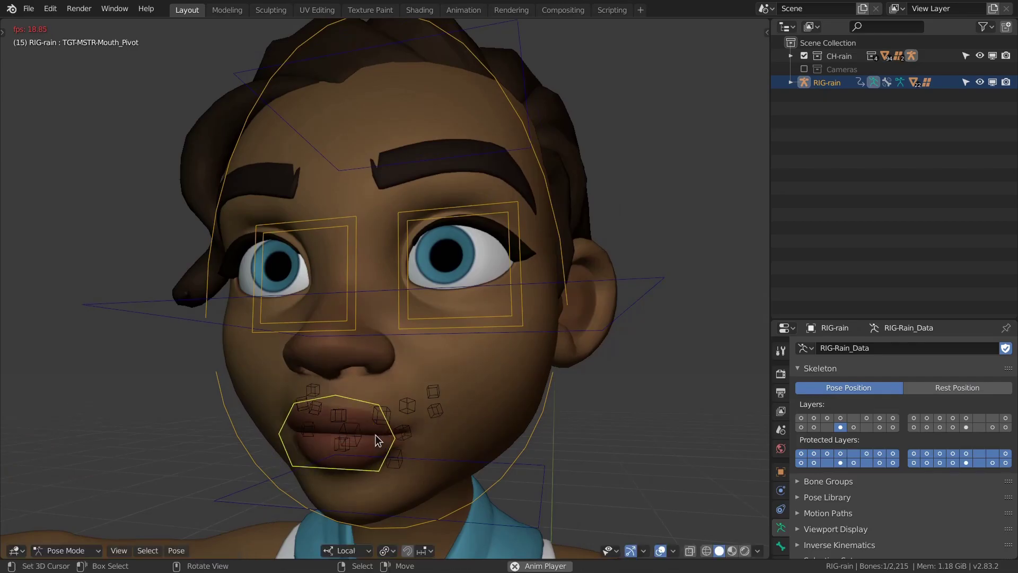
Hide Face Extras so only Face Tweak controls remain, and test the BB-Cheek_2_1.L bone.
key(n)
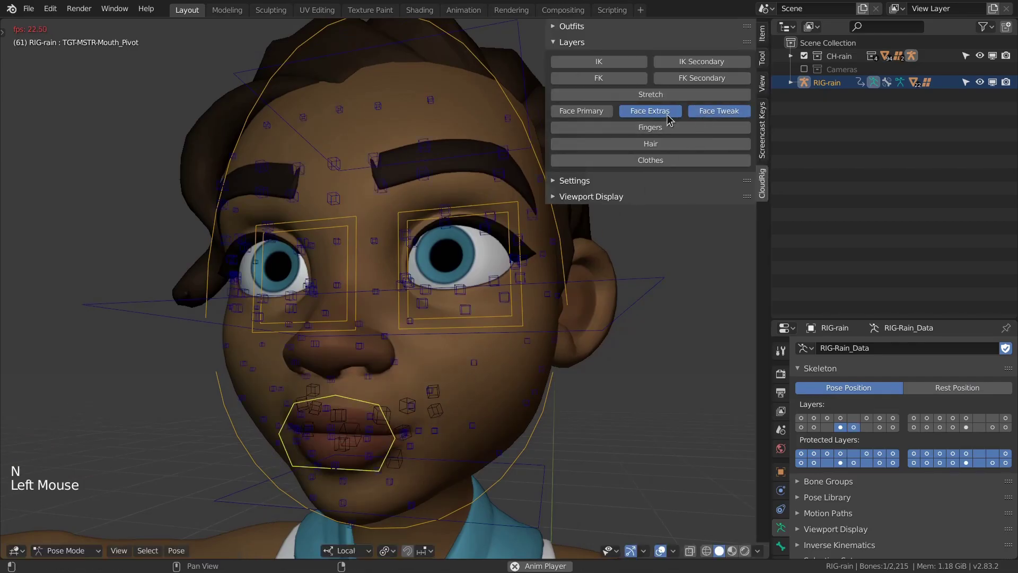
click(669, 120)
key(n)
right_click(475, 364)
key(g)
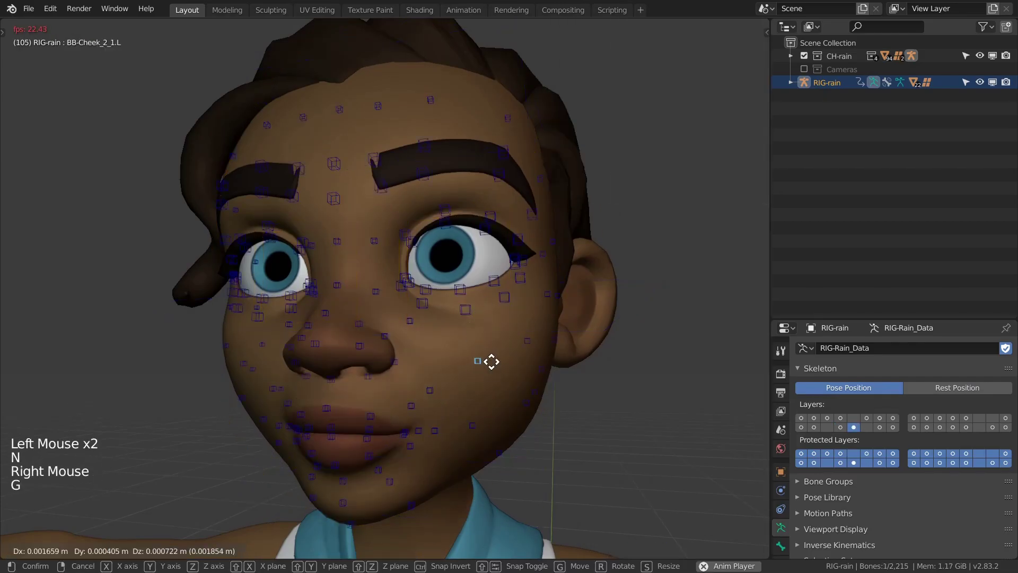
right_click(493, 355)
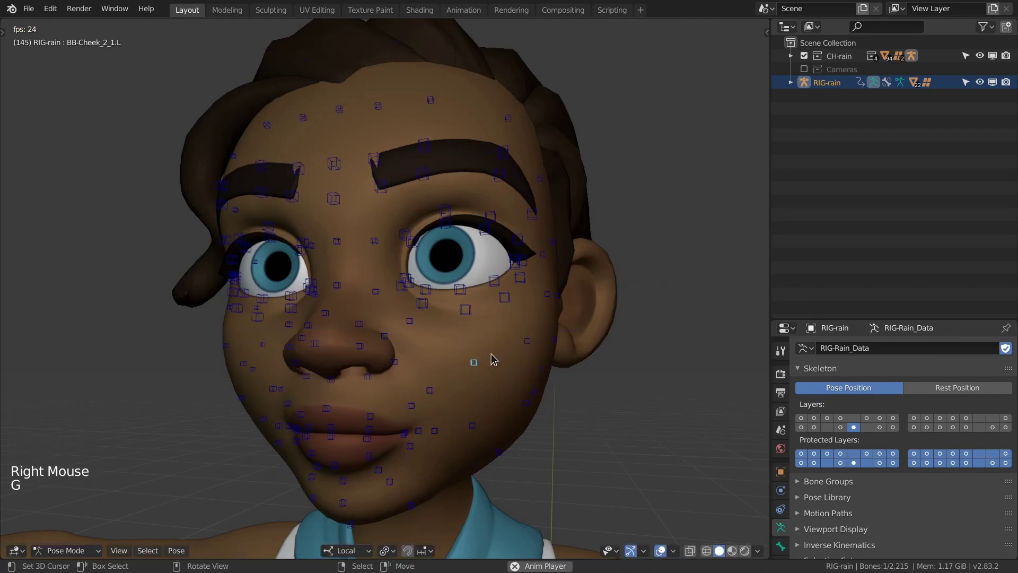
Expand the Outfits options and turn on the Face Primary control layer.
key(n)
click(591, 46)
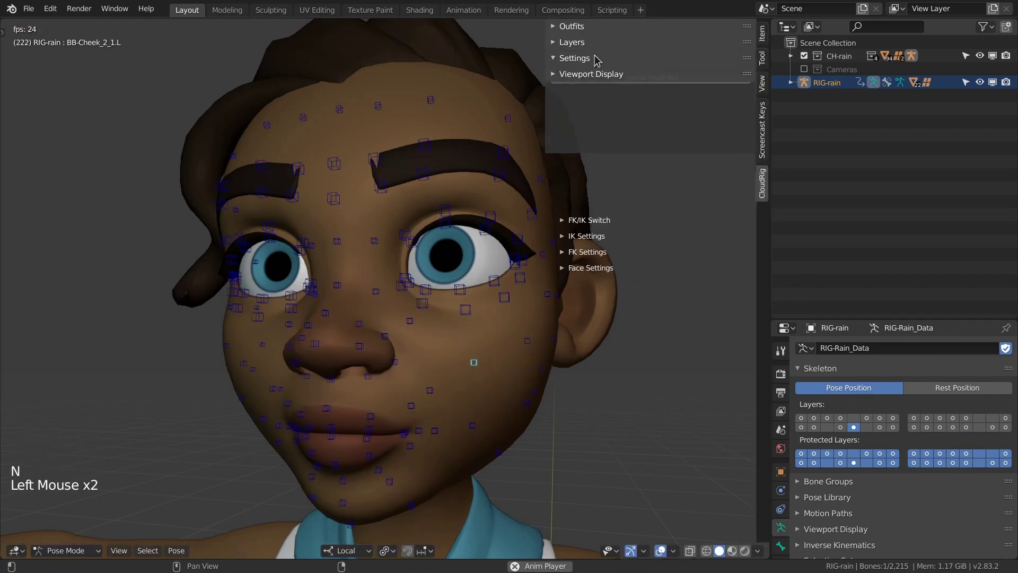
click(582, 29)
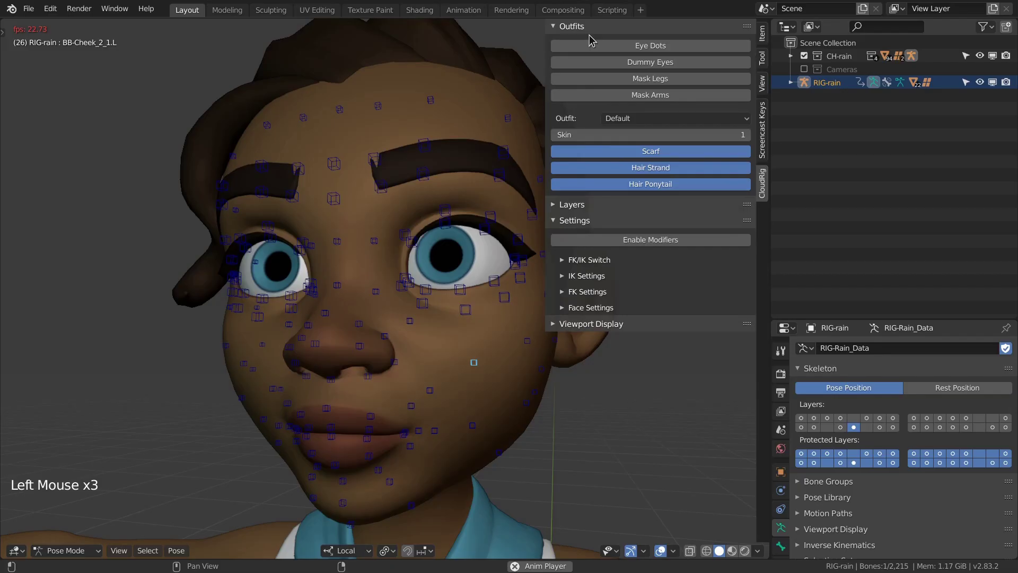
click(581, 222)
click(582, 206)
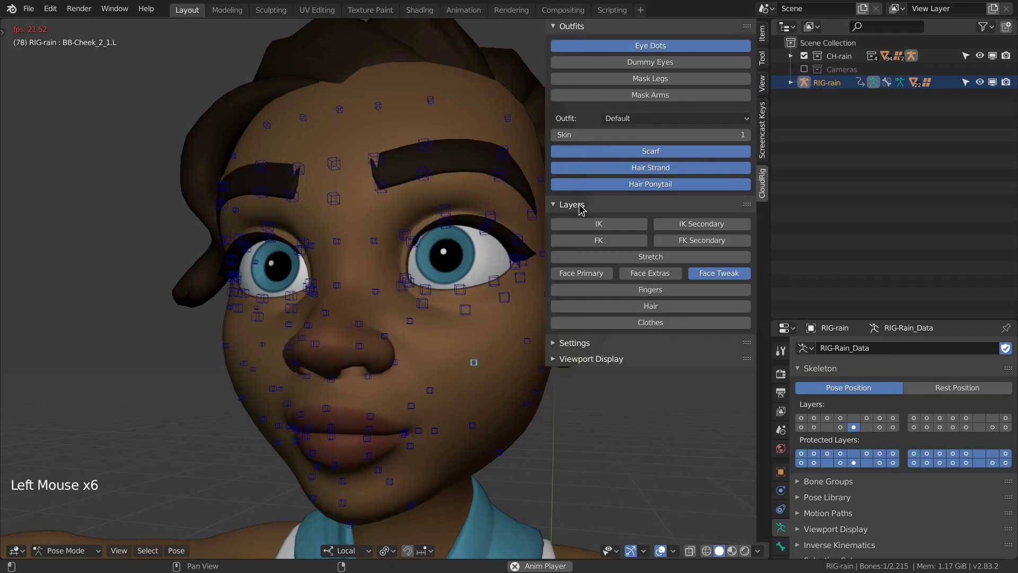
click(608, 272)
Trackball-rotate the left eye dot to the iris's upper right, toggling Dummy Eyes on and off.
scroll(459, 255, up, 4)
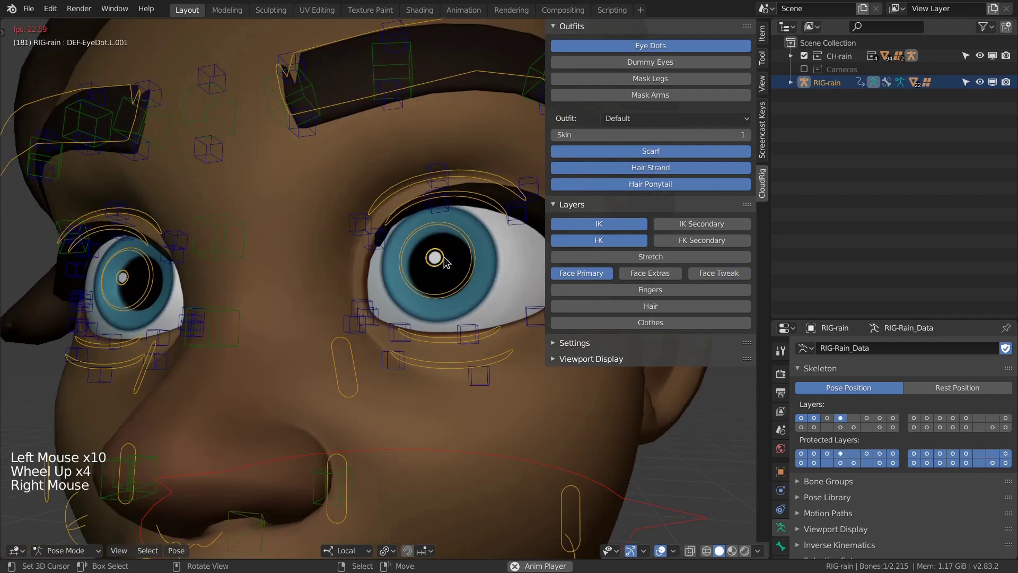
scroll(444, 261, up, 4)
key(r)
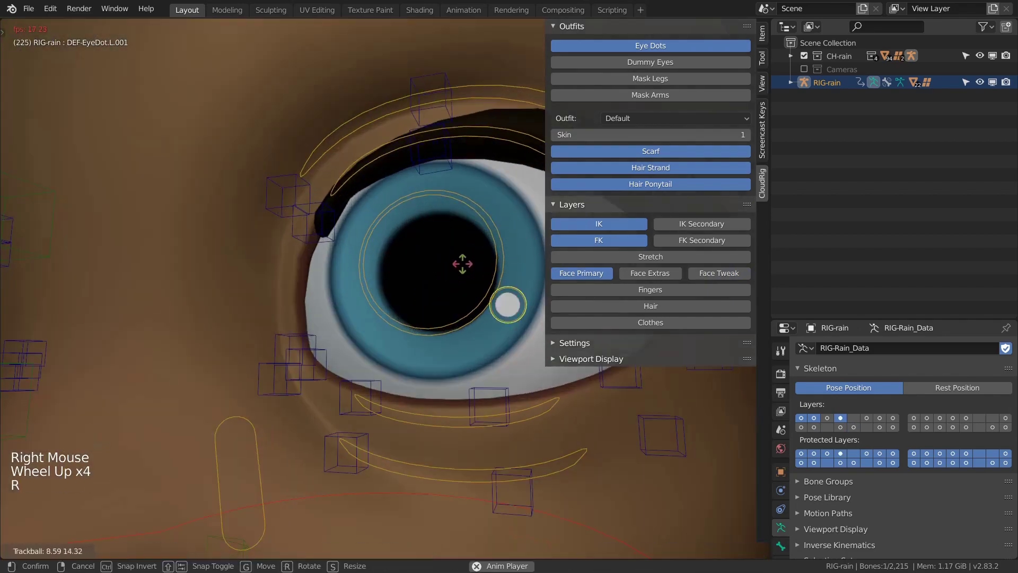
click(462, 250)
scroll(462, 250, down, 2)
middle_drag(462, 250, 457, 250)
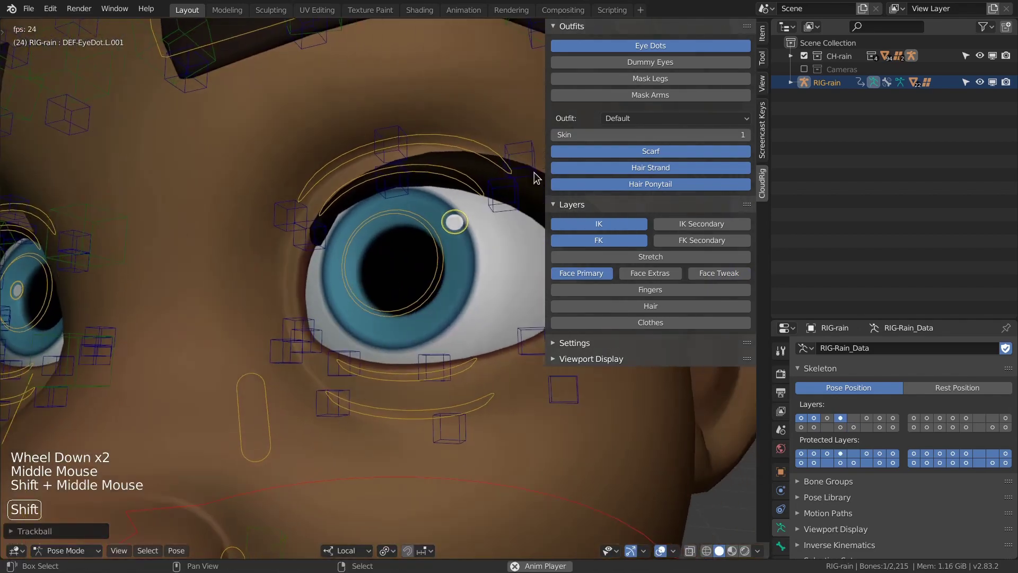
click(647, 66)
key(r)
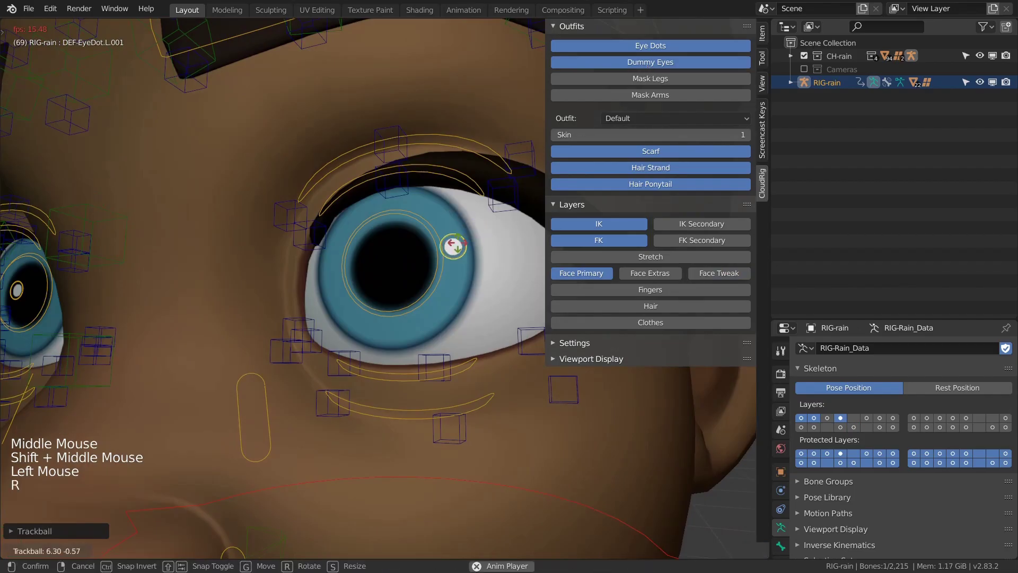
click(522, 196)
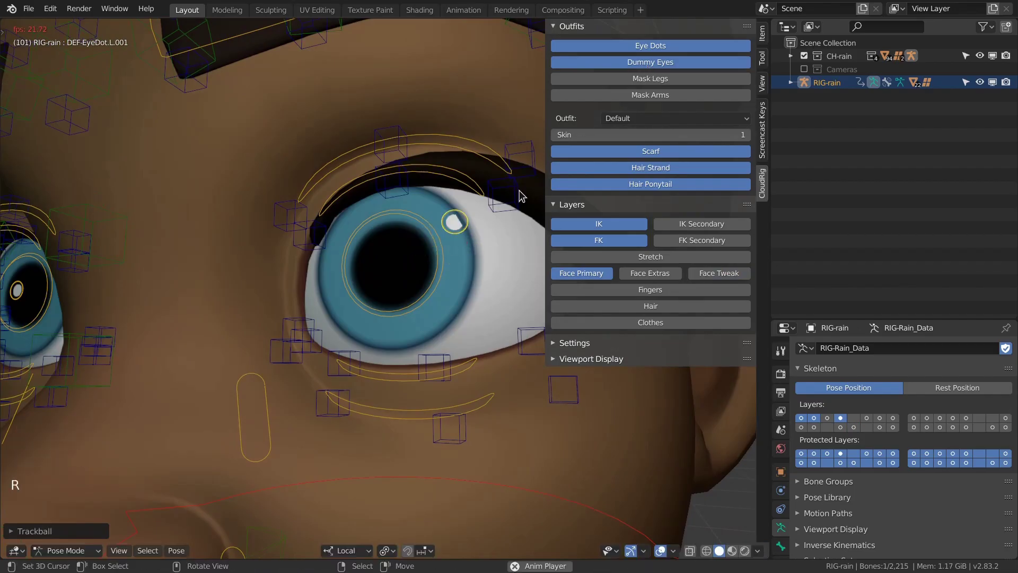
click(636, 65)
middle_drag(439, 268, 441, 270)
scroll(445, 270, down, 5)
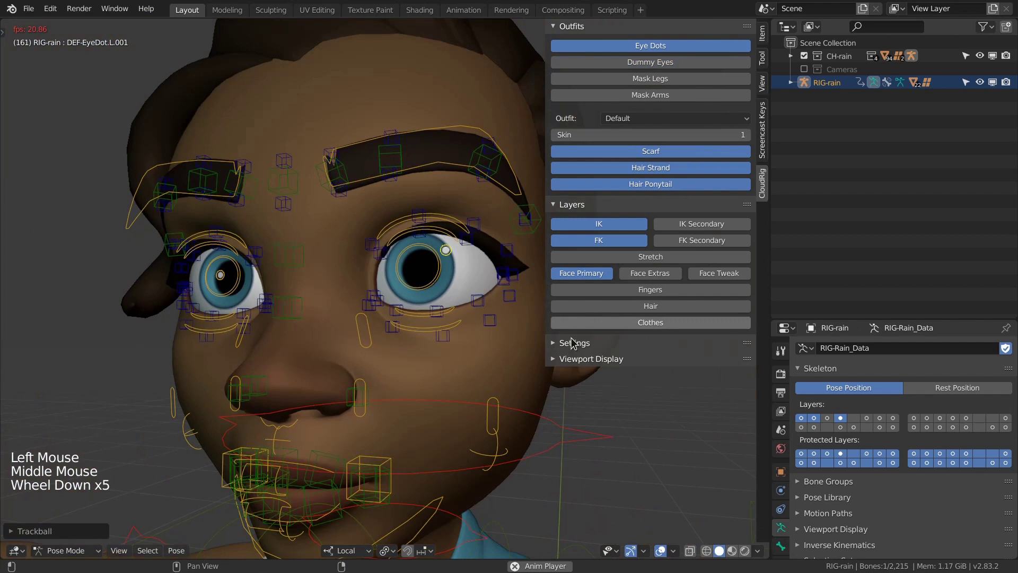
Expand the rig's Face Settings and clear all bones' rotation, location and scale.
click(574, 344)
click(570, 205)
click(593, 309)
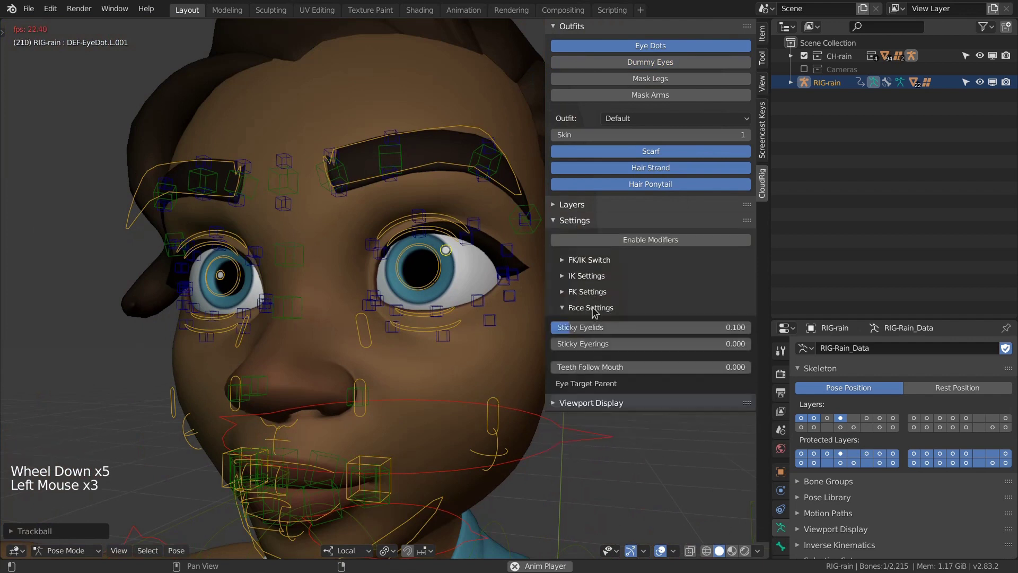
scroll(431, 348, down, 4)
middle_click(428, 347)
key(a)
key(a)
key(a)
key(alt+r)
key(alt+g)
key(alt+s)
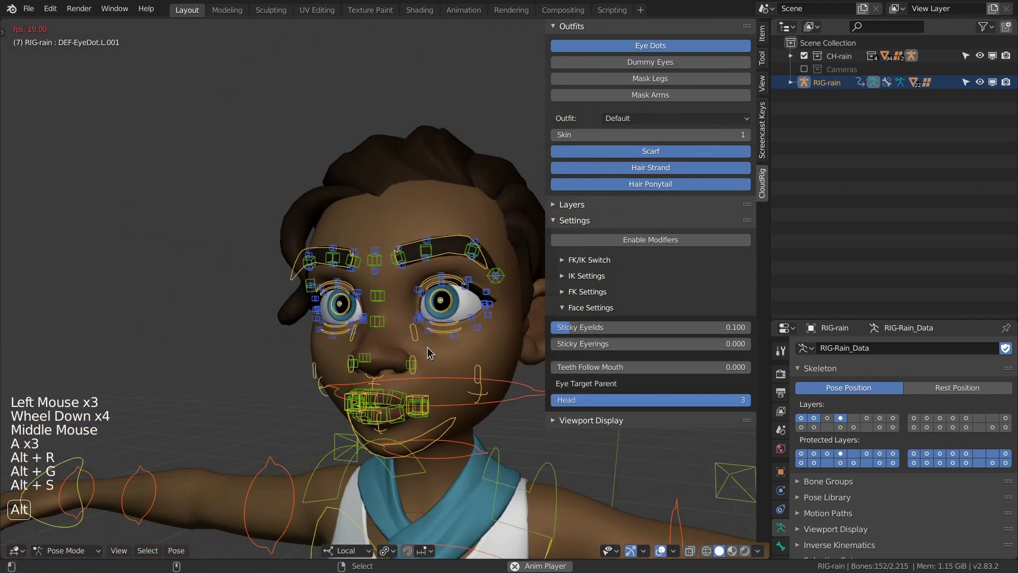
Select the MSTR-Jaw control and rotate it to open the jaw.
scroll(428, 348, down, 8)
scroll(386, 352, up, 14)
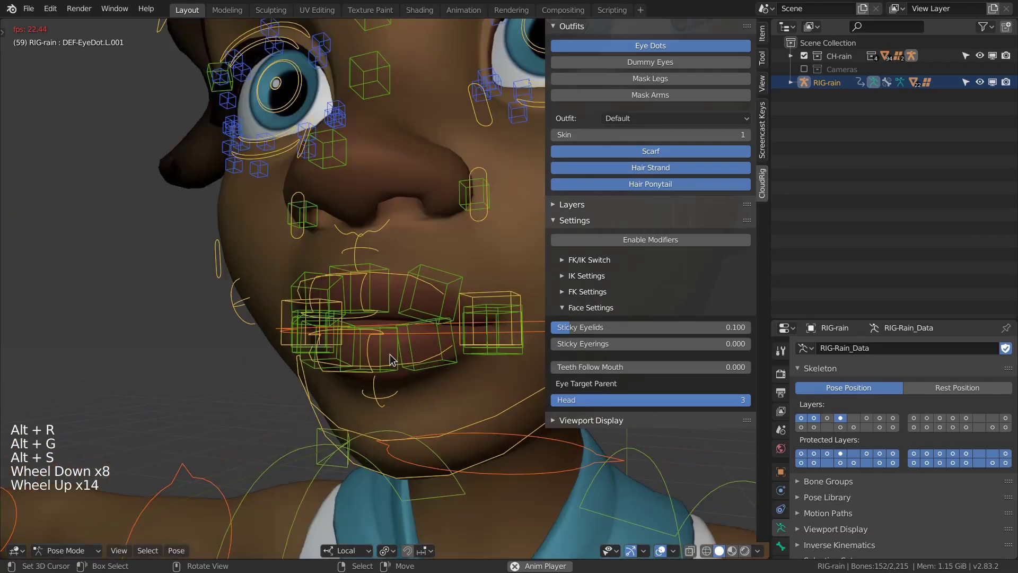
shift+middle_drag(390, 360, 405, 330)
key(a)
right_click(424, 326)
key(r)
right_click(461, 320)
key(g)
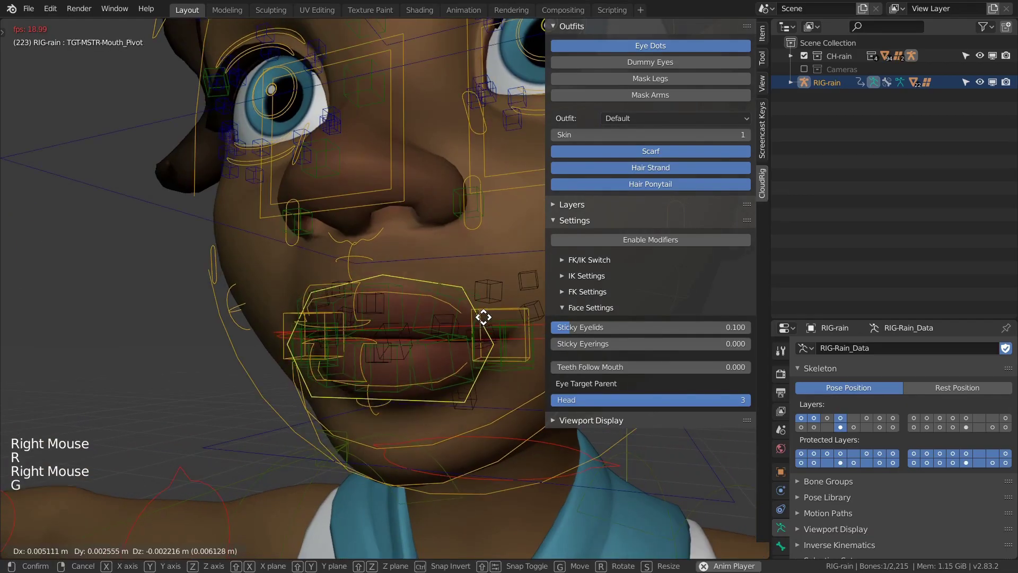
right_click(454, 375)
key(r)
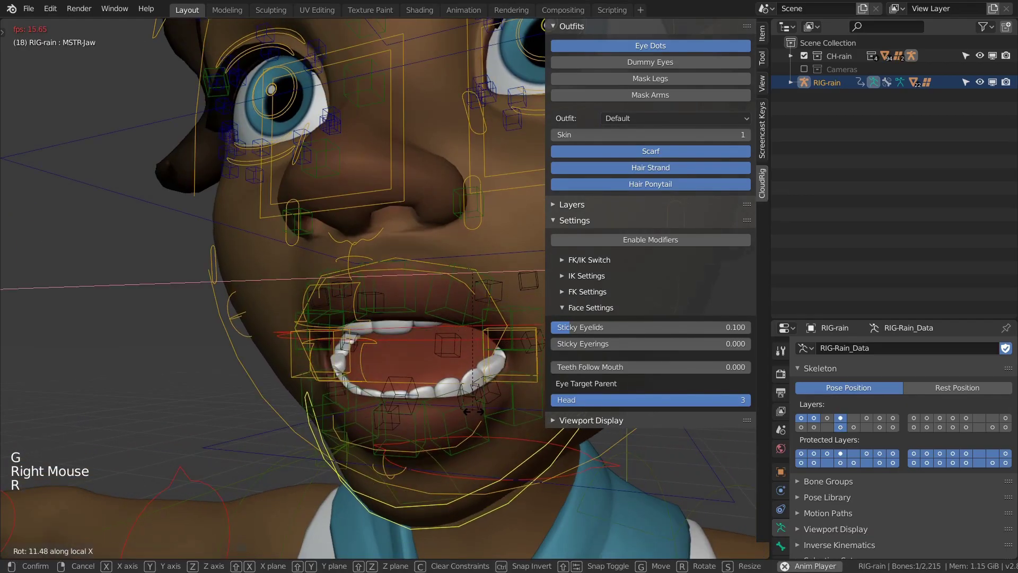
Lift and shift the mouth pivot, try Teeth Follow Mouth, then reset location and rotations.
right_click(476, 336)
key(g)
click(514, 289)
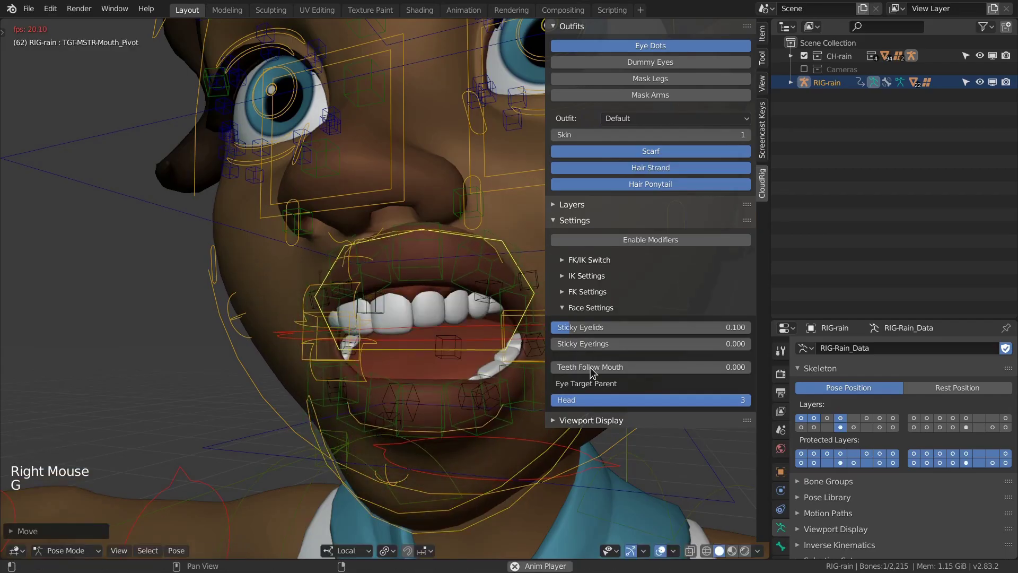
drag(705, 367, 753, 371)
key(g)
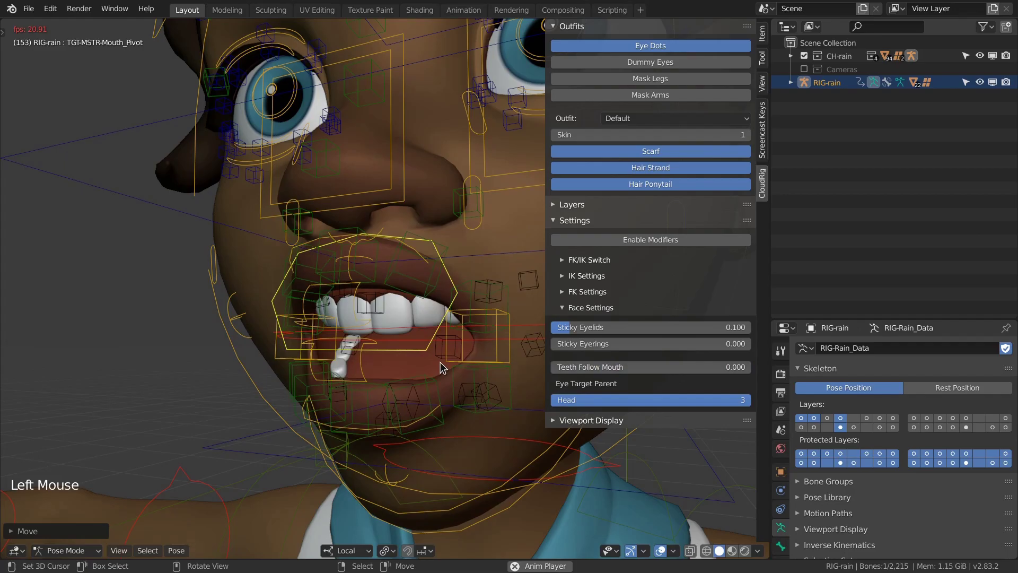
key(alt+g)
scroll(422, 376, down, 3)
key(a)
key(a)
key(a)
key(alt+r)
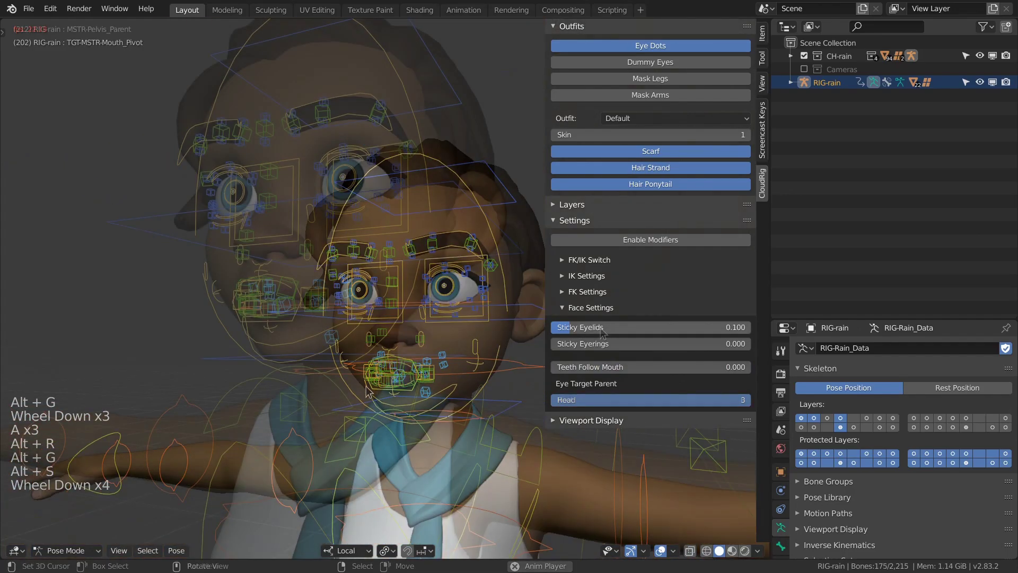
Move the TGT-Eyes target along its local X axis to aim the eyes aside.
middle_click(386, 316)
scroll(387, 316, down, 6)
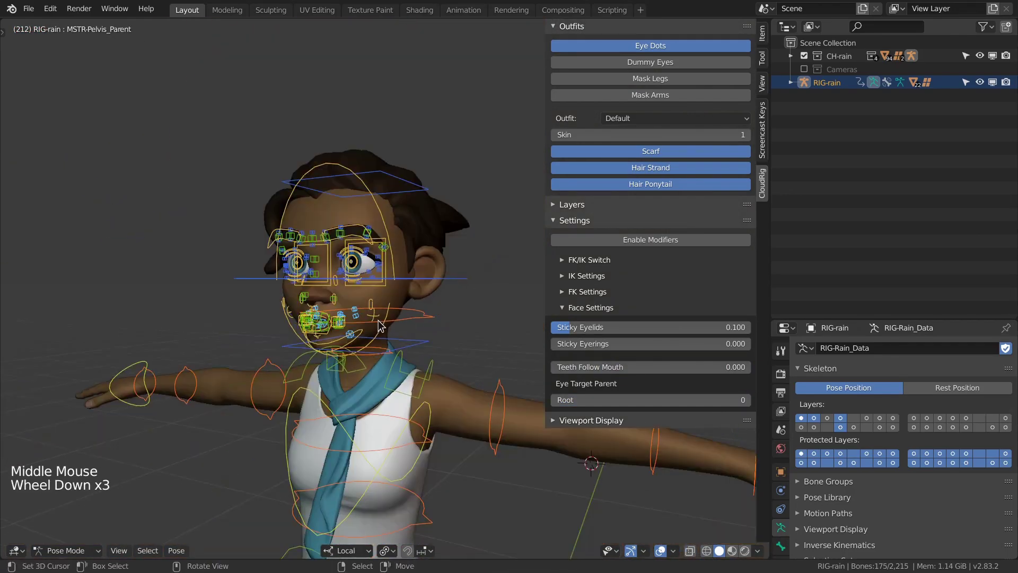
shift+middle_drag(201, 297, 218, 295)
right_click(211, 287)
key(g)
key(x)
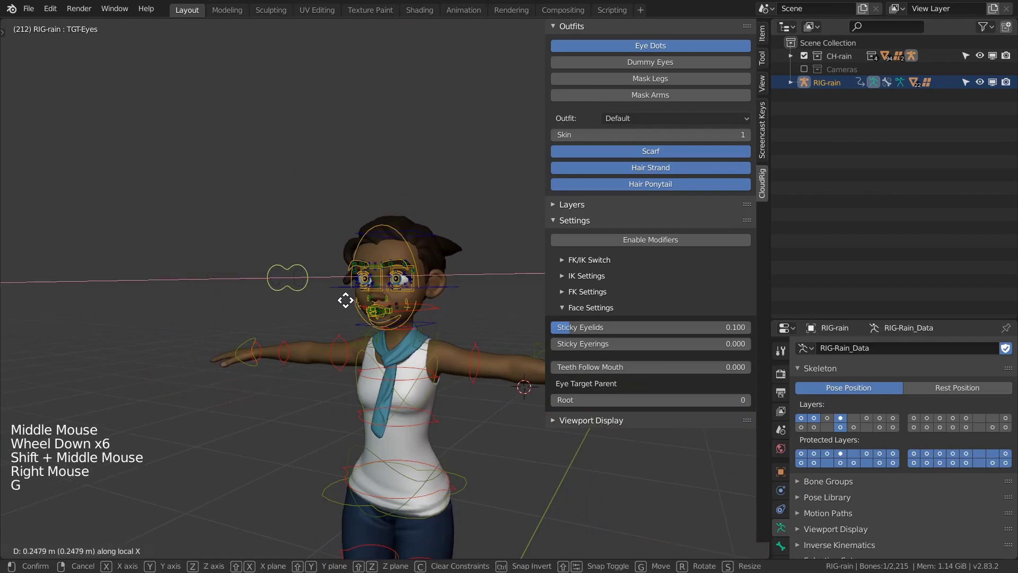
click(387, 298)
scroll(389, 297, up, 10)
scroll(390, 295, down, 1)
middle_drag(391, 295, 359, 284)
scroll(391, 297, down, 1)
Raise Sticky Eyelids to 1.000 and re-aim the eye target to test it.
key(g)
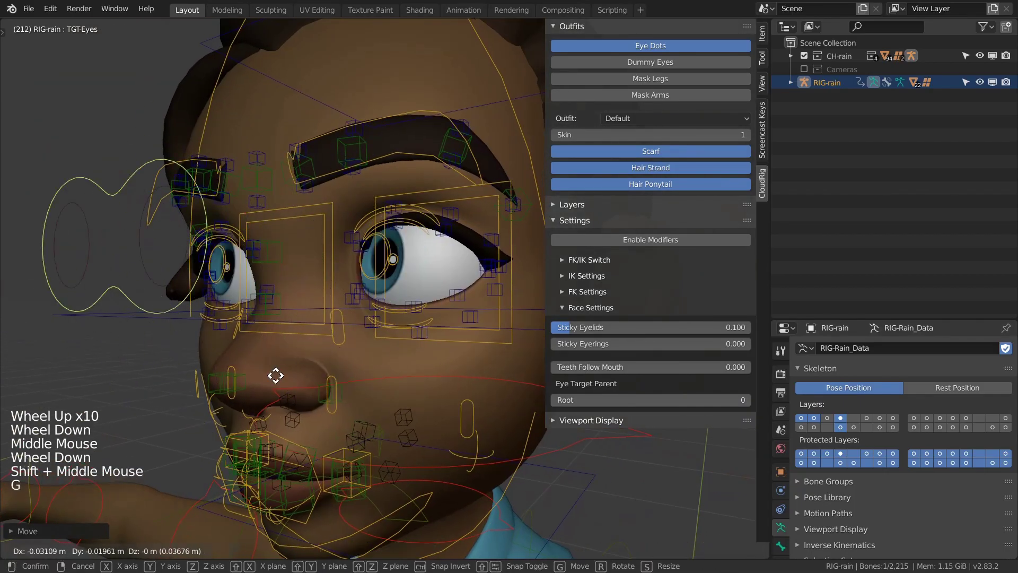
drag(584, 328, 626, 327)
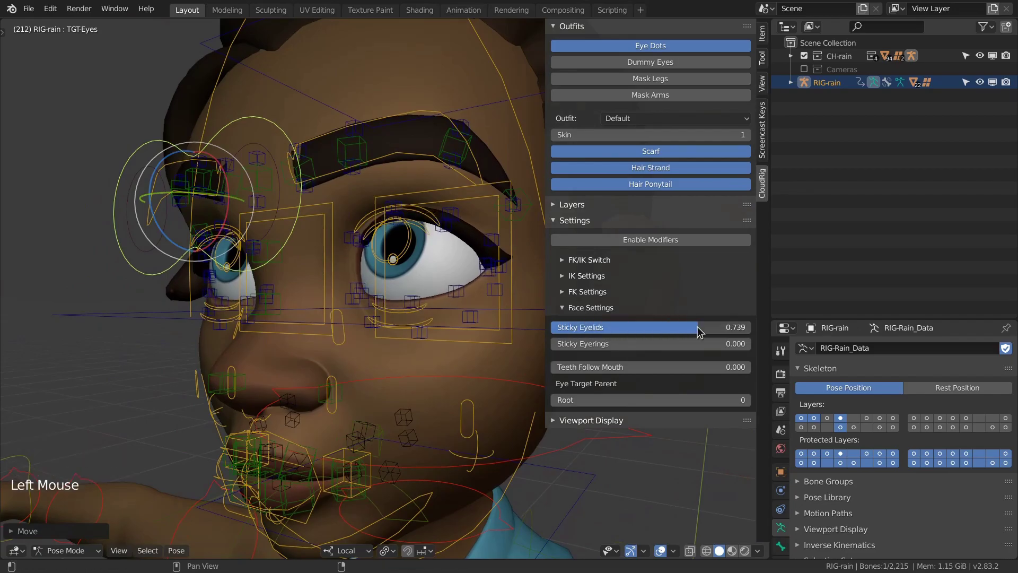
key(g)
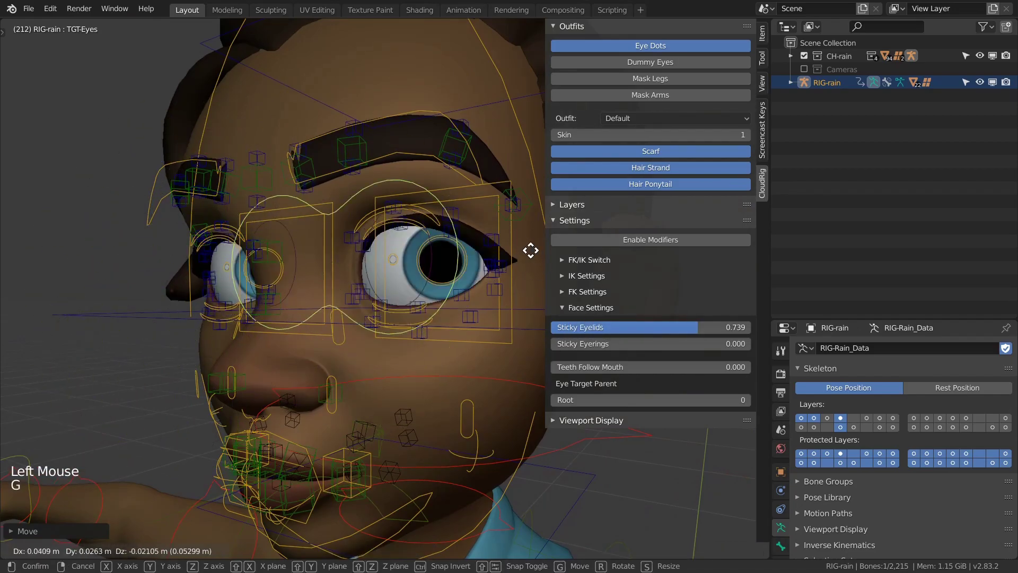
click(421, 214)
key(g)
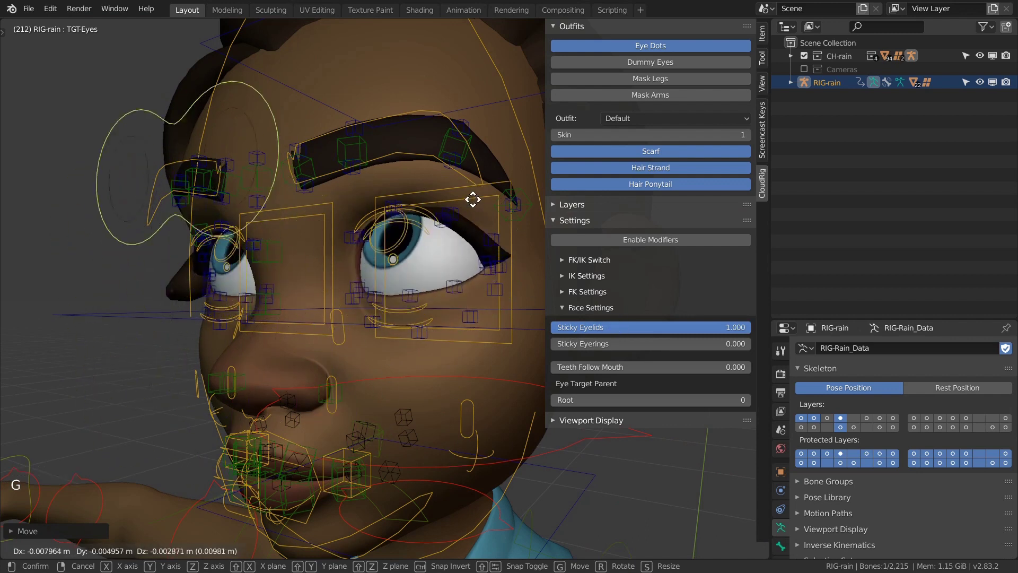
click(385, 259)
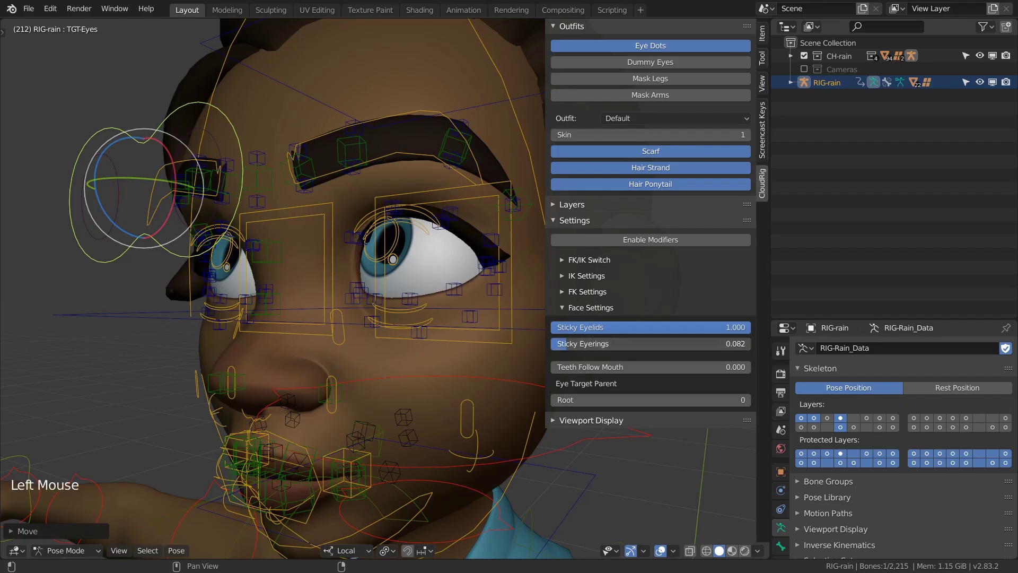
Set Sticky Eyerings to 0.641 and move the eye target to test the rings.
drag(730, 344, 554, 343)
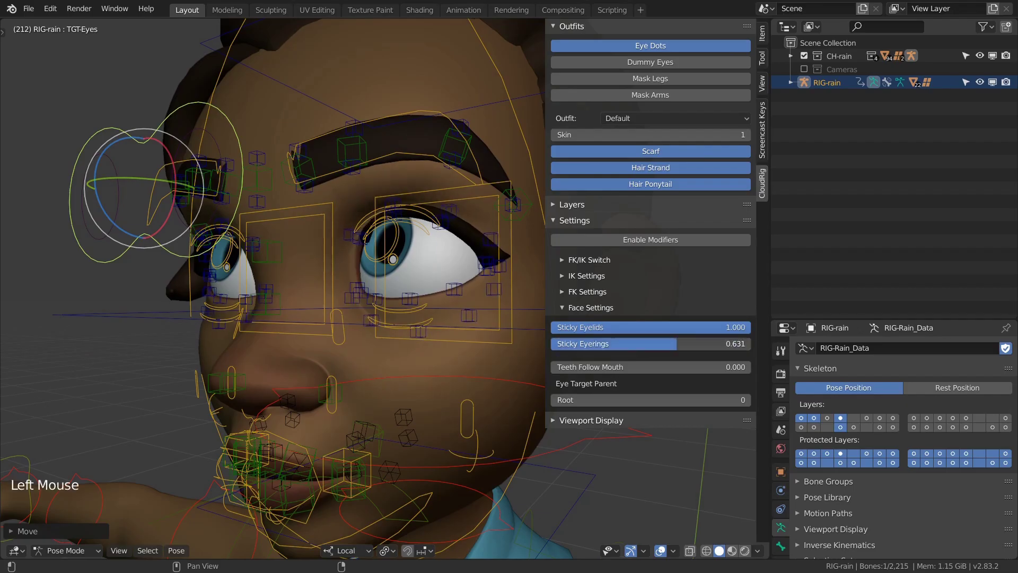
key(g)
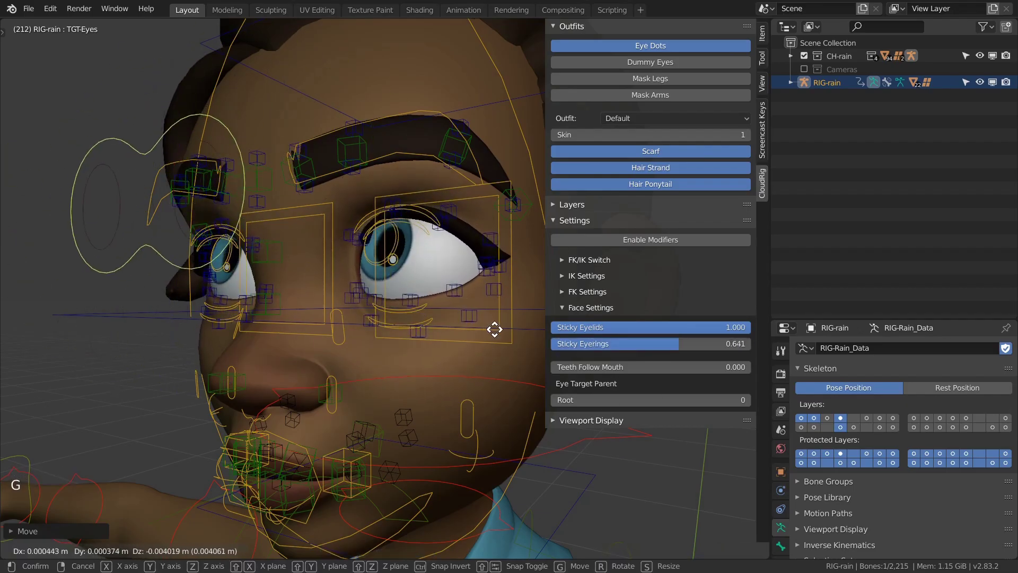
click(494, 329)
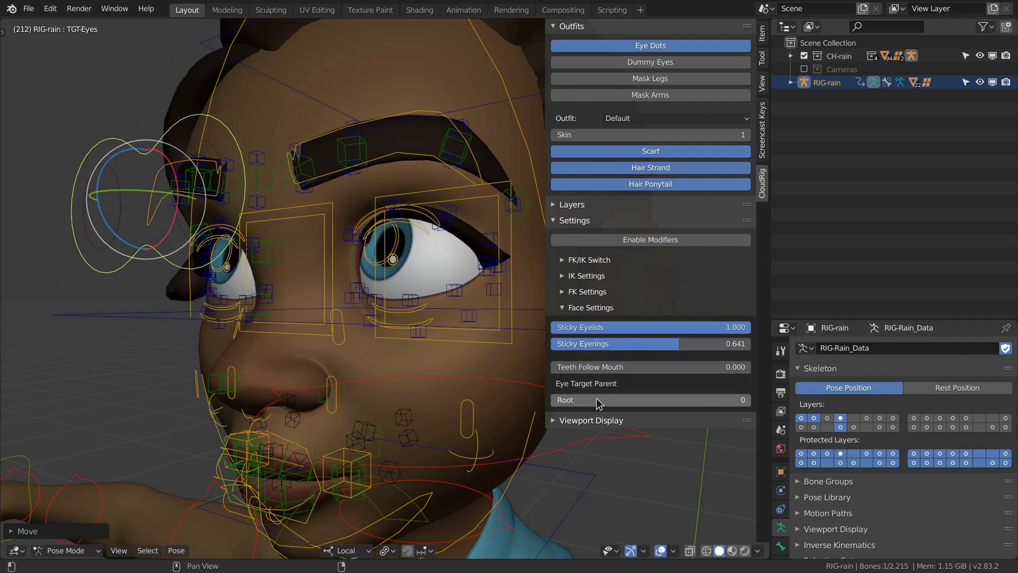
Set Eye Target Parent to Head and trackball-tilt the FK-Head control.
scroll(457, 407, down, 5)
shift+middle_drag(458, 407, 469, 371)
scroll(470, 372, up, 1)
right_click(476, 365)
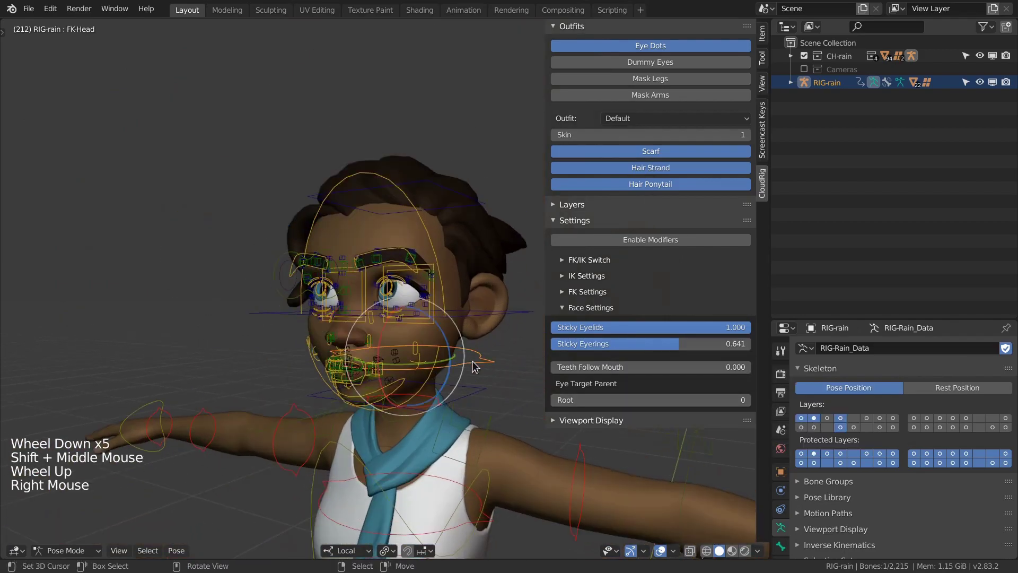
key(r)
key(r)
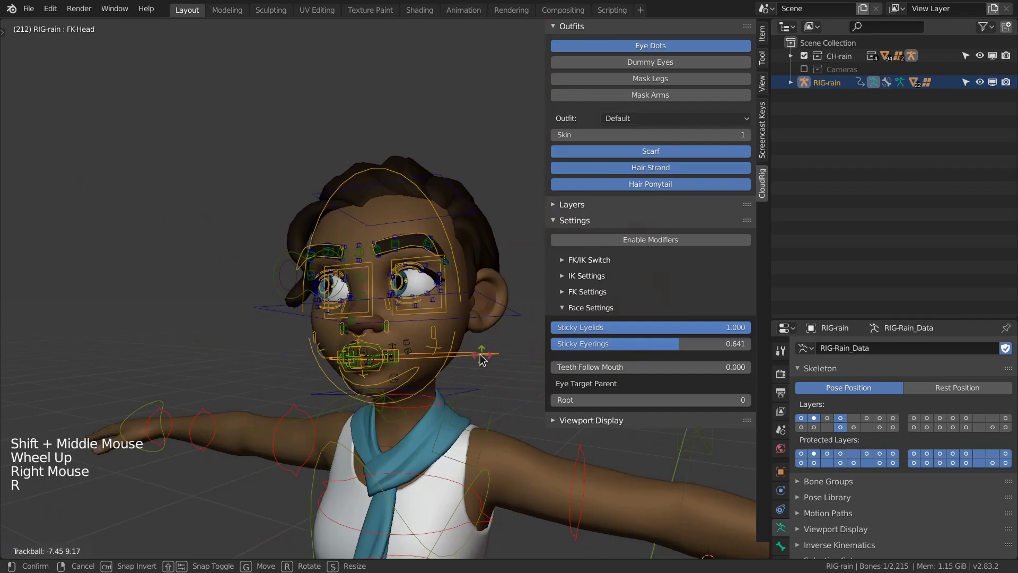
right_click(481, 359)
drag(583, 400, 668, 399)
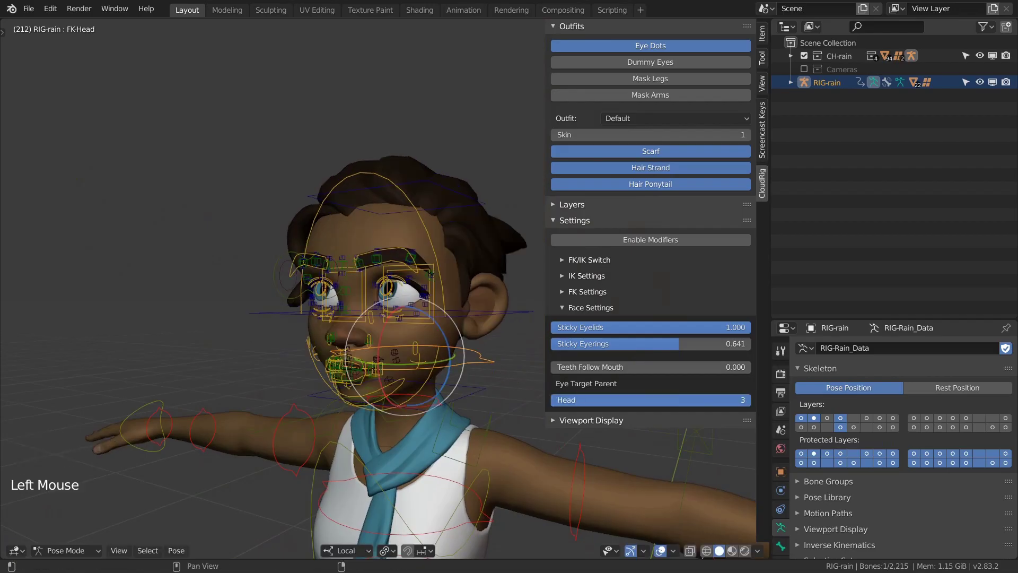
key(r)
key(r)
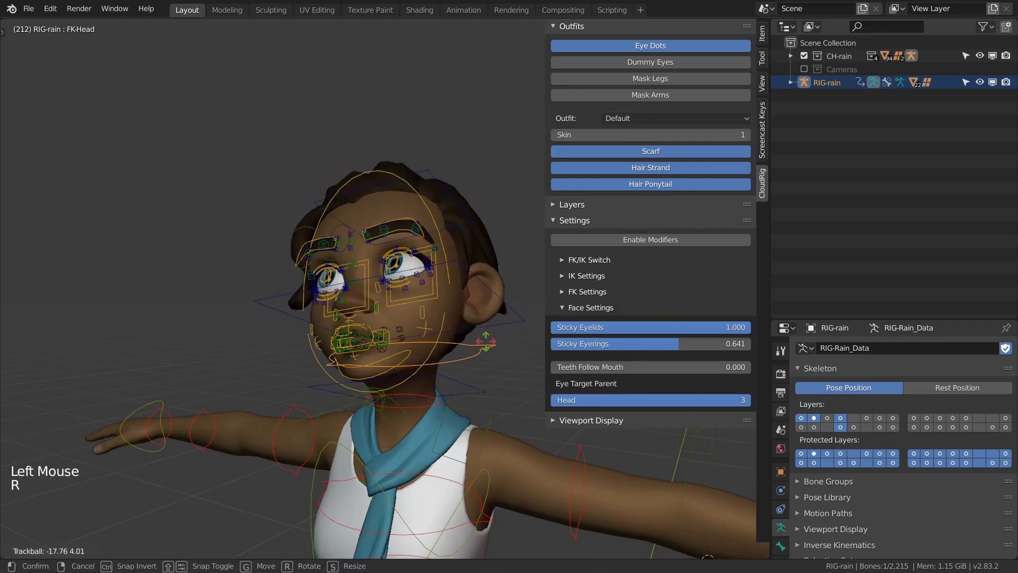
click(395, 279)
Rotate the BB-Eye.L control to turn the left eye.
scroll(395, 279, up, 5)
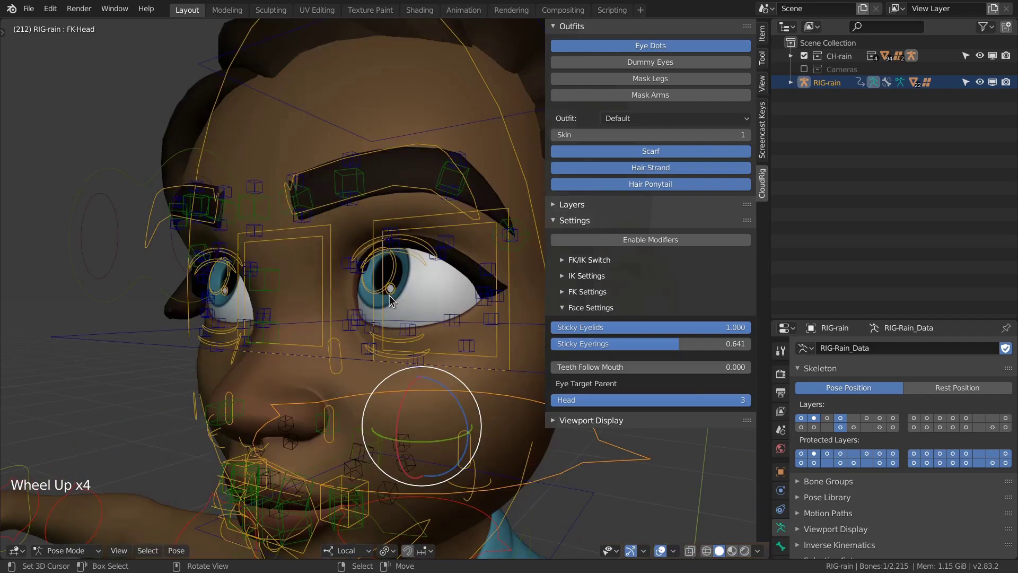
right_click(395, 280)
key(r)
key(r)
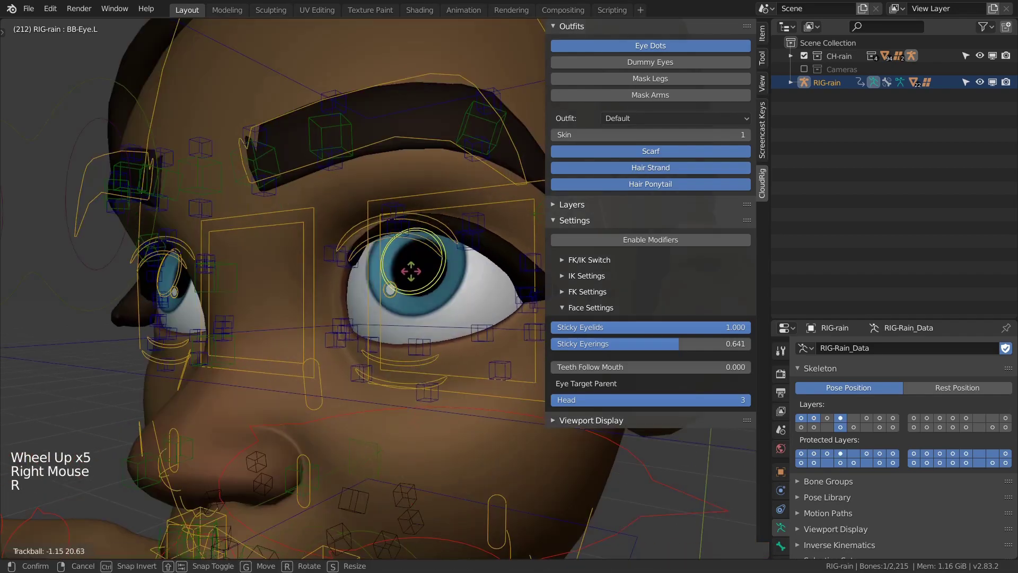
click(503, 339)
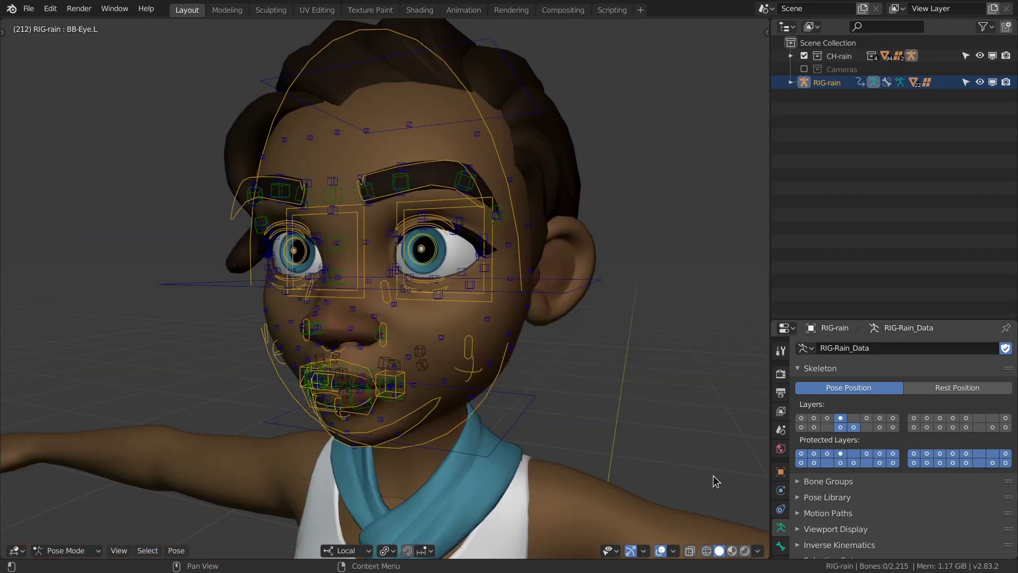
middle_drag(712, 482, 596, 382)
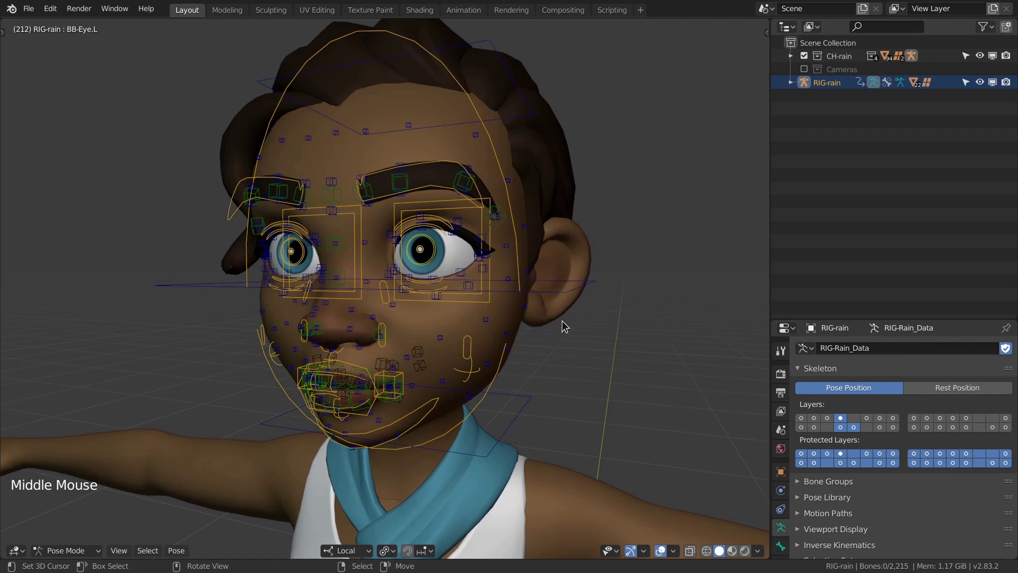
Lower the inner end of the left eyebrow by moving its inner tweak control down.
mouse_move(548, 306)
middle_down()
mouse_move(527, 300)
mouse_move(556, 291)
middle_up()
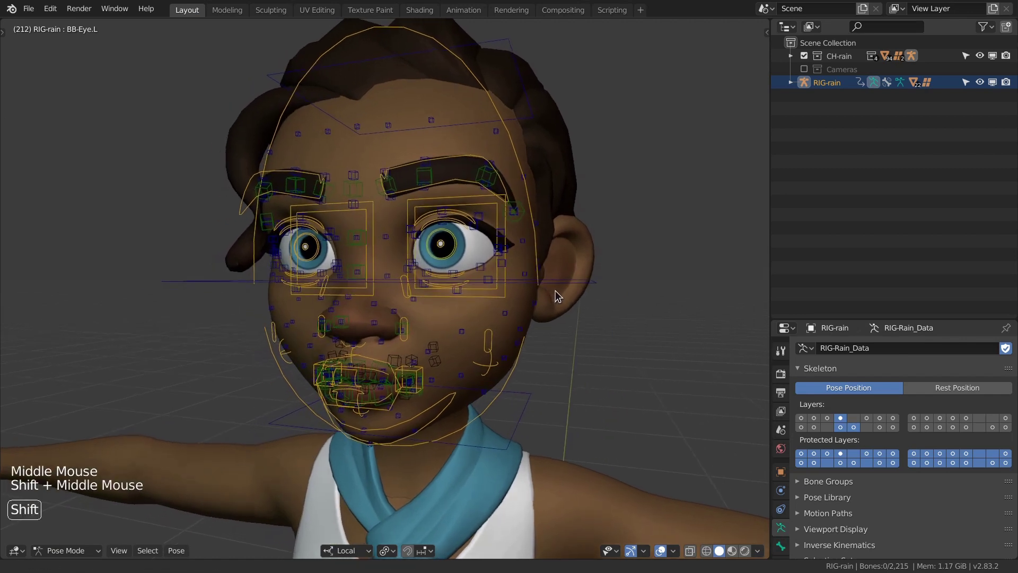
right_click(445, 189)
scroll(447, 212, up, 2)
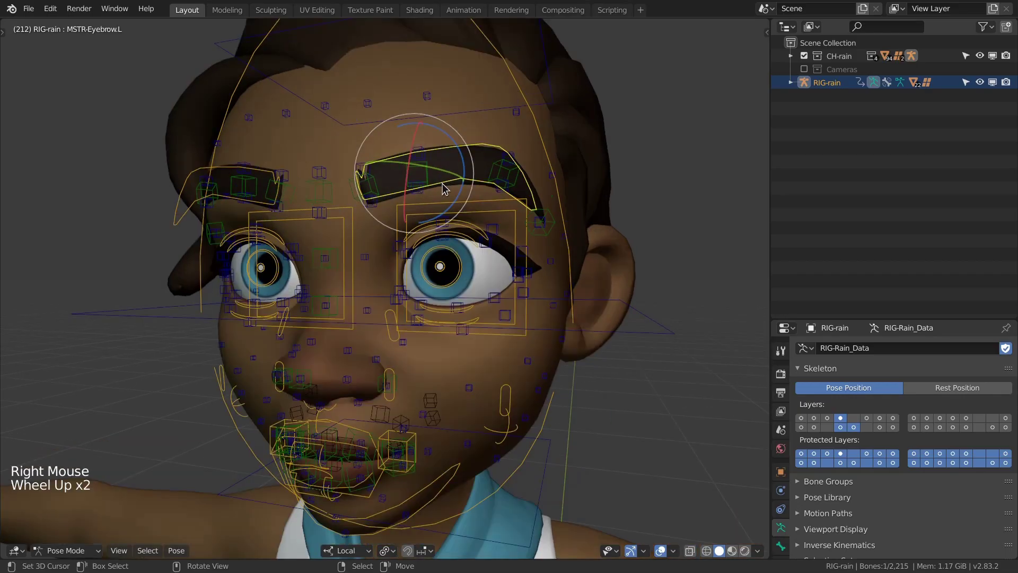
key(g)
right_click(419, 214)
right_click(360, 212)
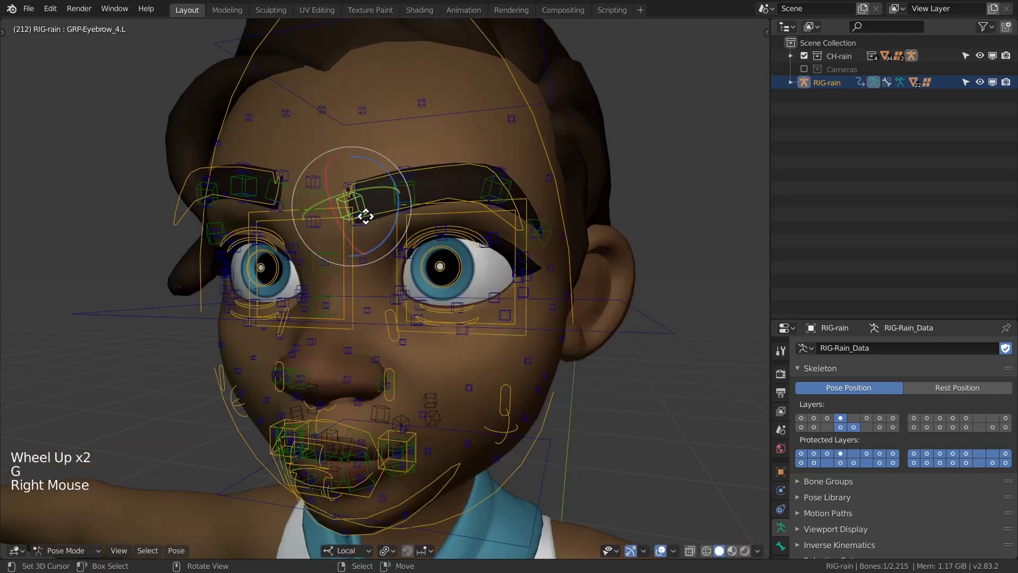
key(g)
click(368, 233)
Reposition the lower and upper left-eyebrow tweak controls to deepen the furrowed frown.
right_click(359, 228)
key(g)
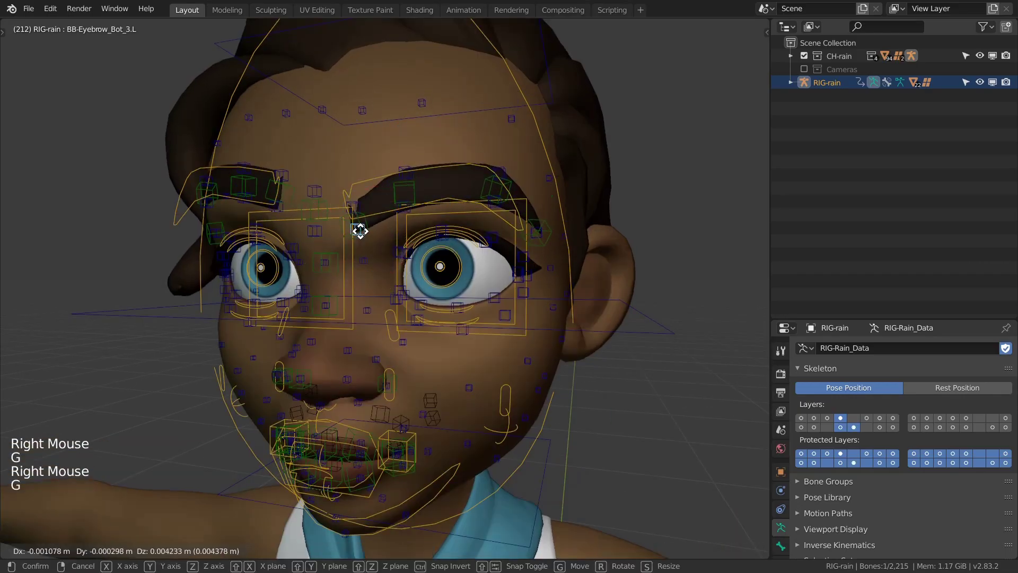
key(g)
click(366, 236)
right_click(405, 192)
key(g)
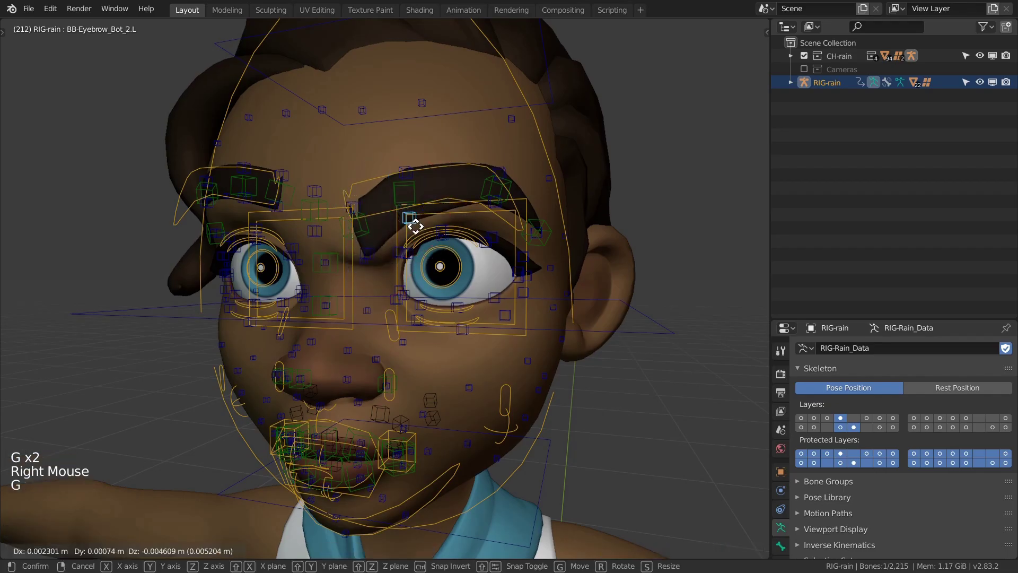
click(412, 218)
right_click(398, 182)
key(g)
click(398, 181)
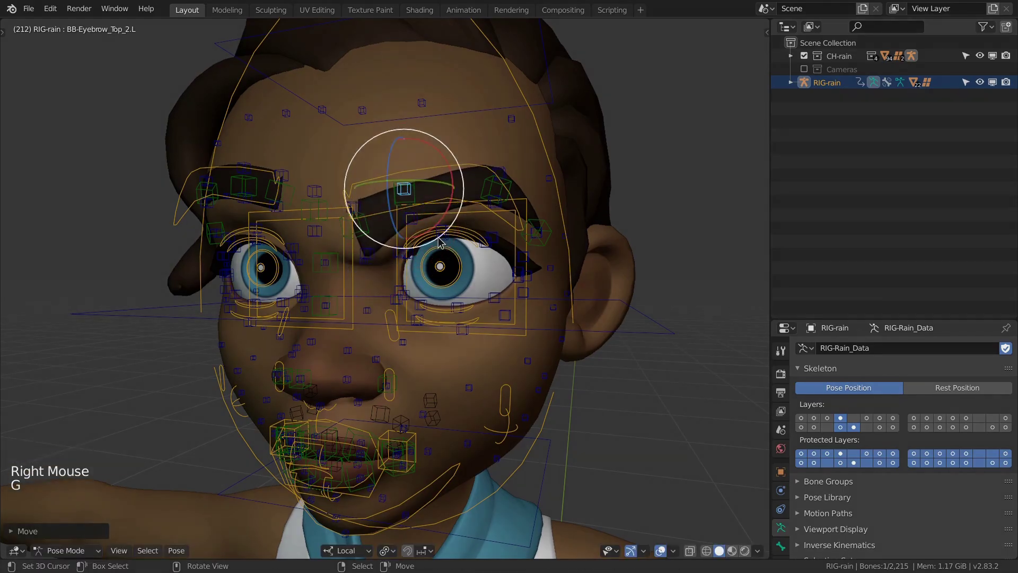